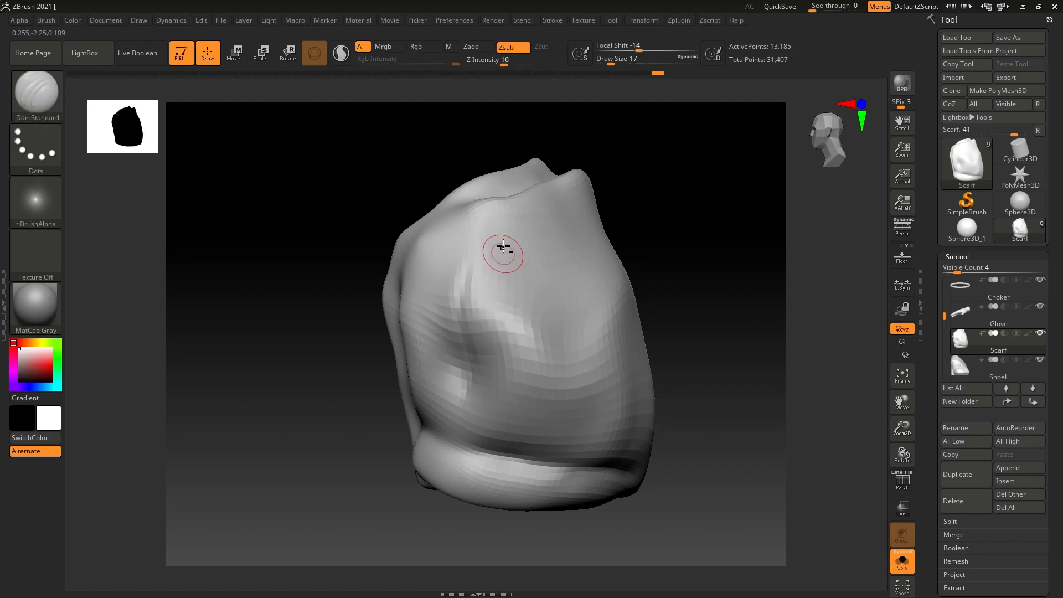
- Carve long vertical fold creases down the side and front edge of the scarf with the DamStandard brush
left_click_drag(509, 239, 483, 407)
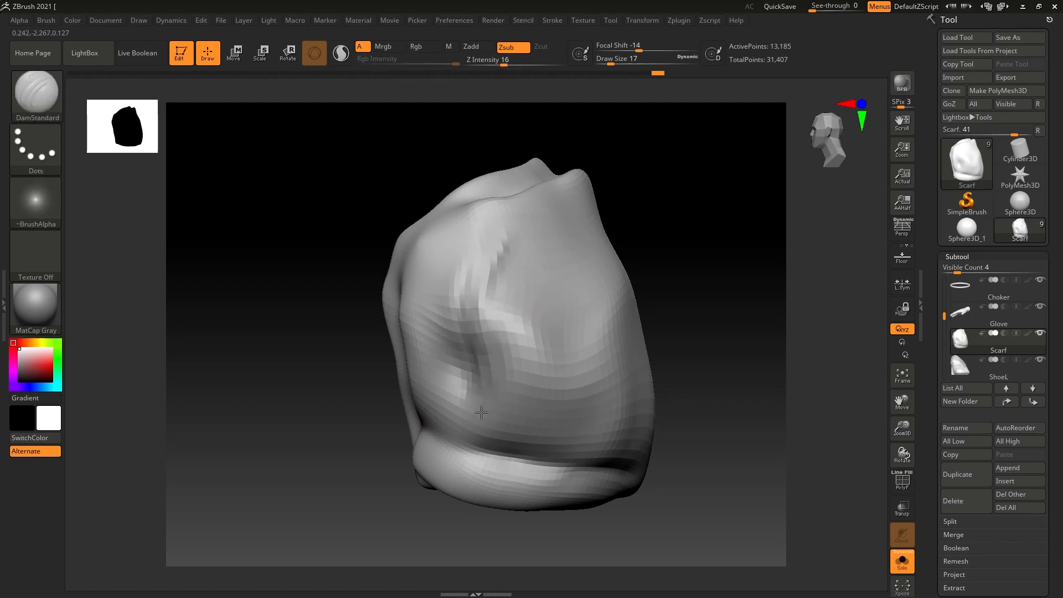
left_click_drag(329, 404, 397, 379)
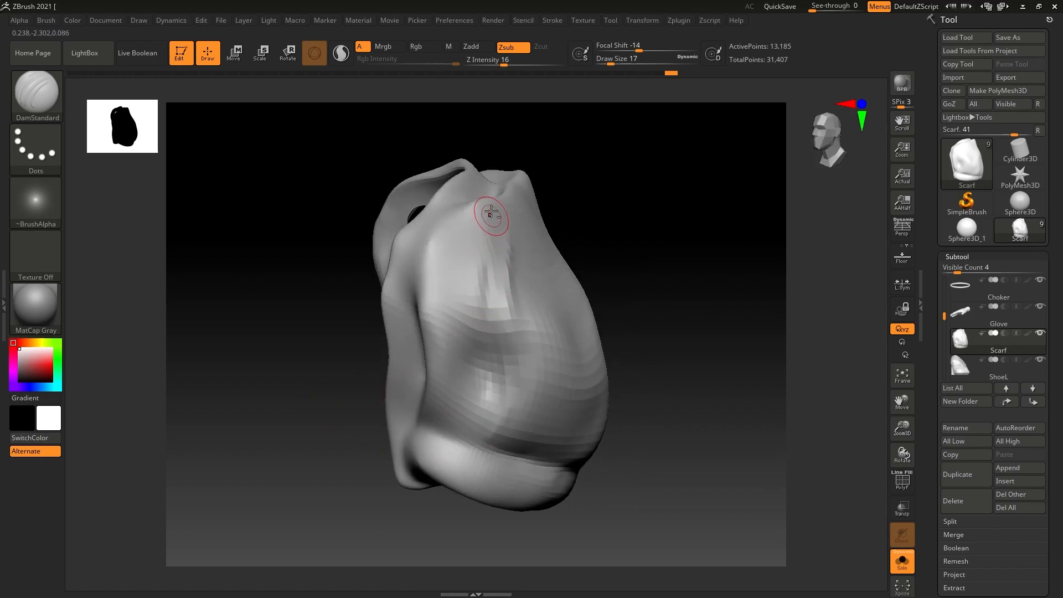
left_click_drag(249, 340, 332, 297)
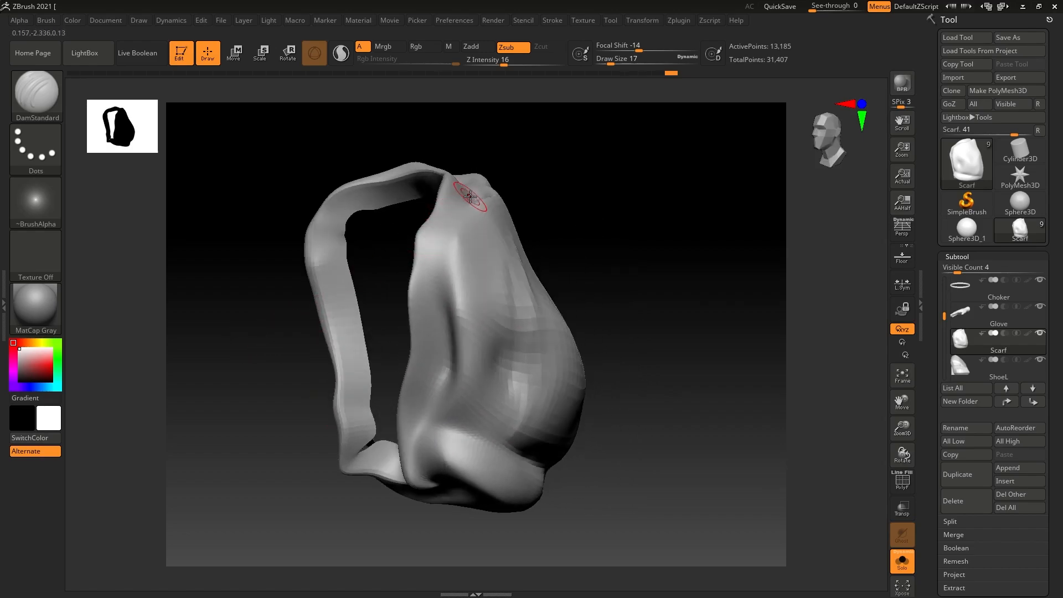
left_click_drag(635, 270, 625, 260)
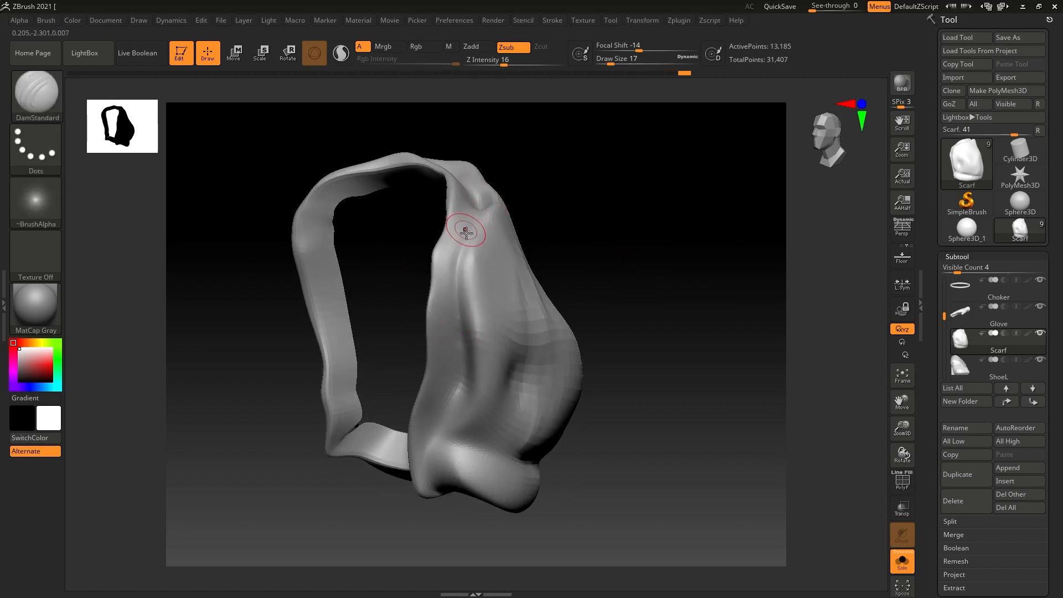
left_click_drag(608, 217, 605, 249)
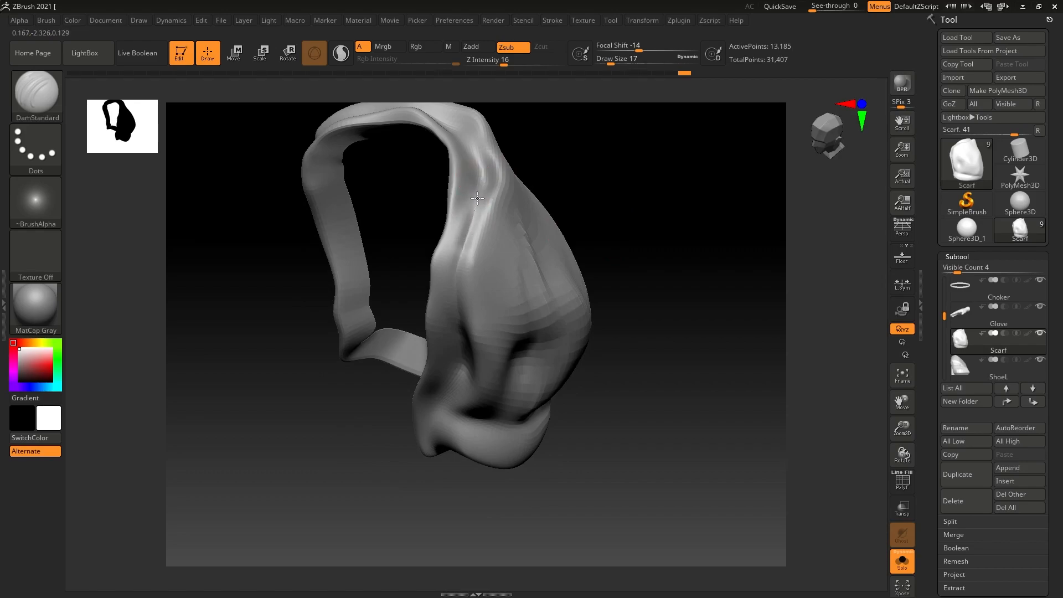
left_click_drag(594, 301, 498, 280)
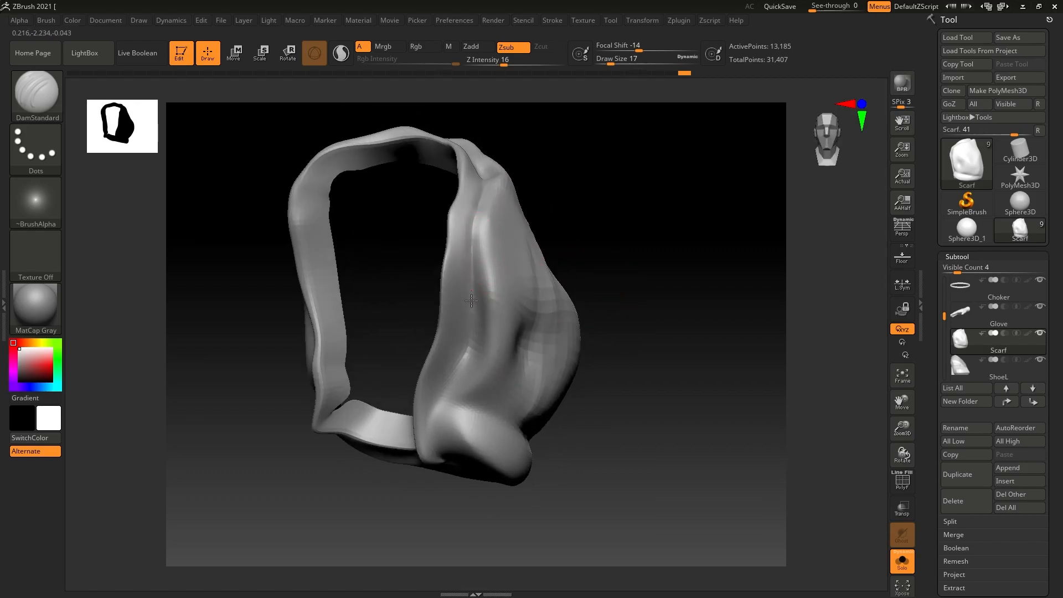
- Carve creases around the back of the scarf just above its bottom roll and undo the last stroke
left_click_drag(706, 488, 507, 415)
left_click_drag(721, 488, 630, 494)
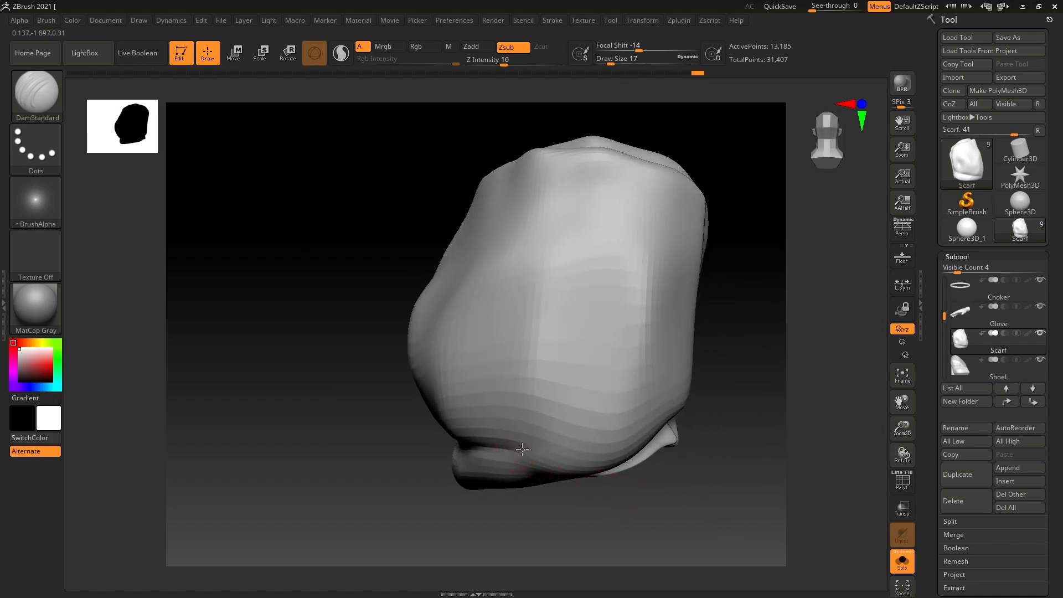
left_click_drag(625, 418, 547, 441)
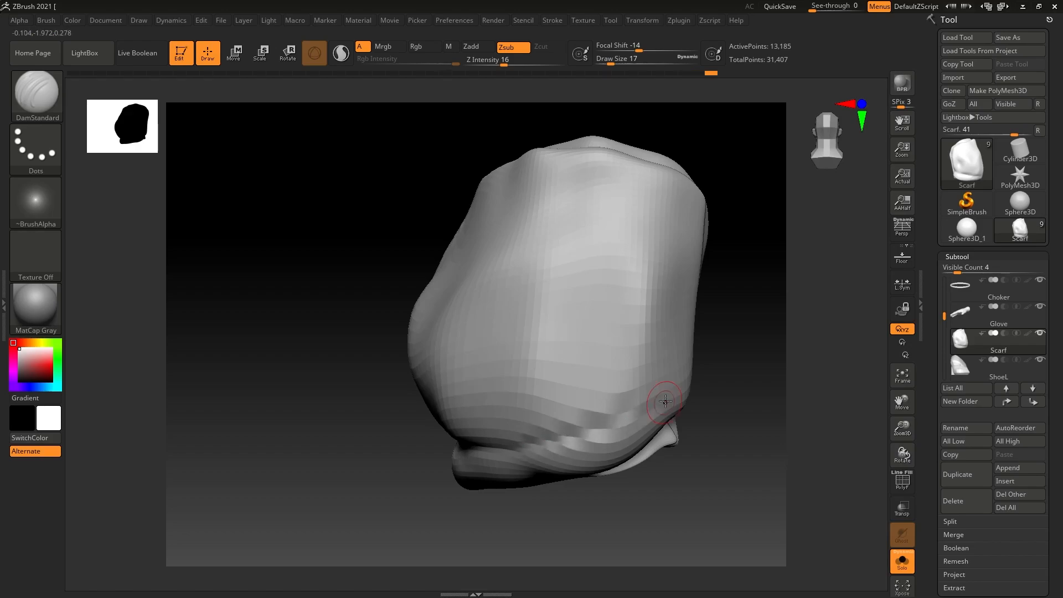
left_click_drag(723, 450, 587, 426)
left_click_drag(636, 386, 544, 427)
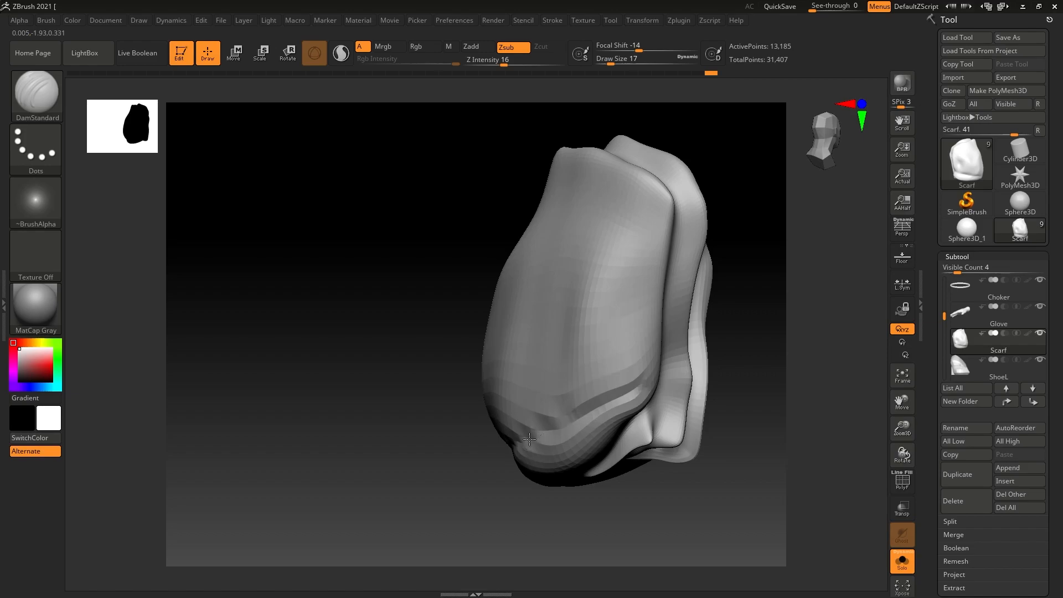
left_click_drag(393, 452, 425, 461)
left_click_drag(600, 505, 537, 431)
key("ctrl+z")
- Reshape the lower side of the scarf with the Move brush, adjusting the brush size between strokes
key("b")
key("m")
key("v")
key("s")
mouse_move(597, 407)
left_mouse_down()
mouse_move(607, 396)
mouse_move(607, 427)
left_mouse_up()
mouse_move(532, 416)
left_mouse_down()
mouse_move(403, 403)
mouse_move(347, 329)
mouse_move(339, 355)
mouse_move(292, 376)
mouse_move(310, 377)
left_mouse_up()
key("s")
left_click(515, 314)
key("s")
left_click(511, 308)
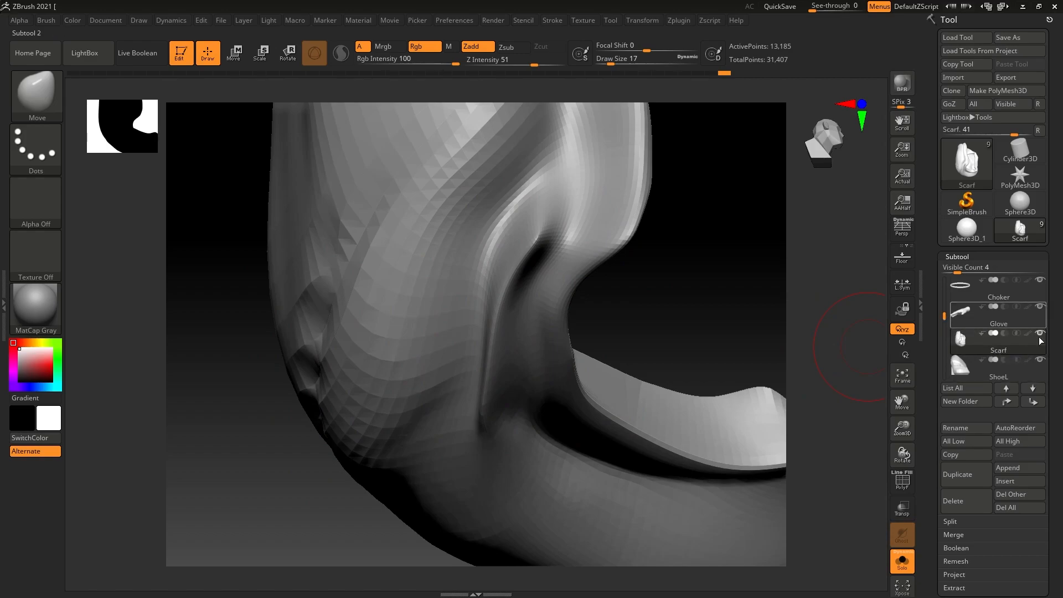
- Reshape and smooth the deep fold beside the scarf's lower opening at subdivision level 1, and return the mesh to level 2
left_click_drag(1060, 345, 1060, 314)
left_click(972, 571)
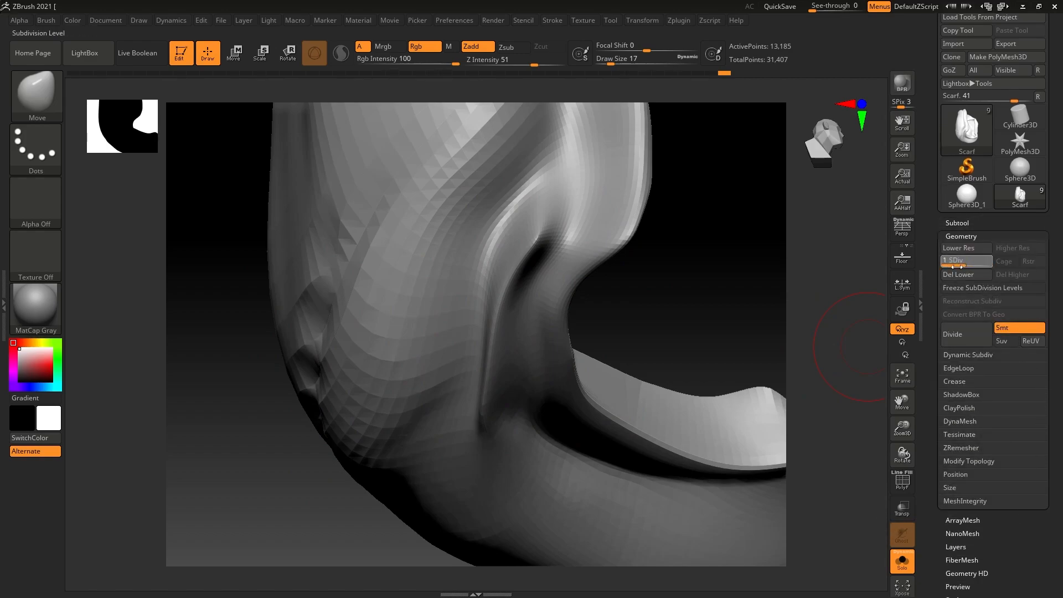
left_click(957, 267)
left_click_drag(510, 322, 525, 326)
mouse_move(520, 287)
left_mouse_down()
mouse_move(535, 289)
mouse_move(510, 277)
mouse_move(509, 351)
left_mouse_up()
left_click_drag(536, 228, 534, 276, "shift")
mouse_move(659, 358)
left_mouse_down()
mouse_move(719, 324)
mouse_move(747, 384)
left_mouse_up()
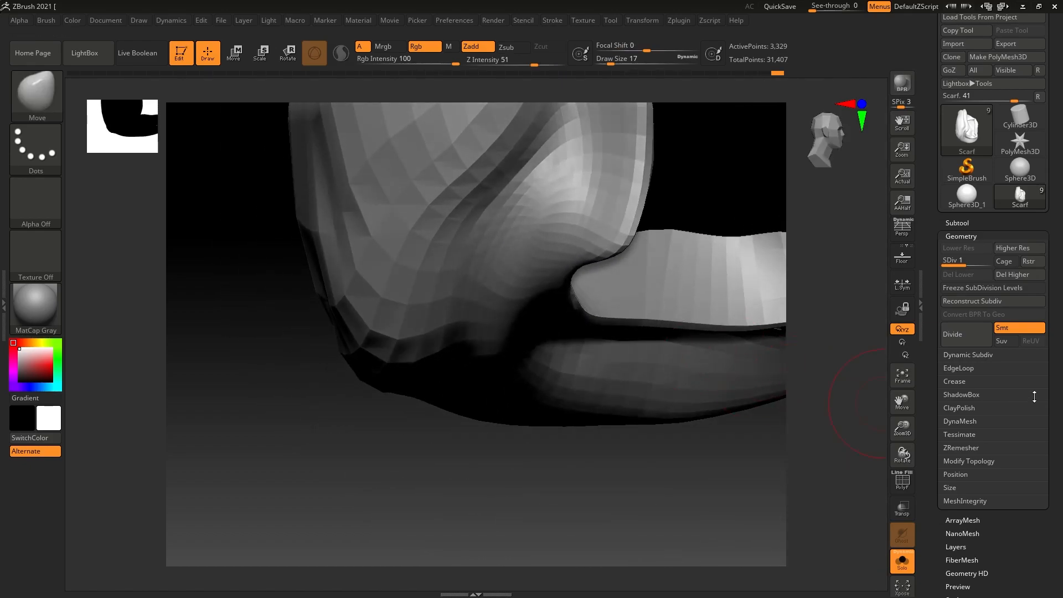
left_click(984, 264)
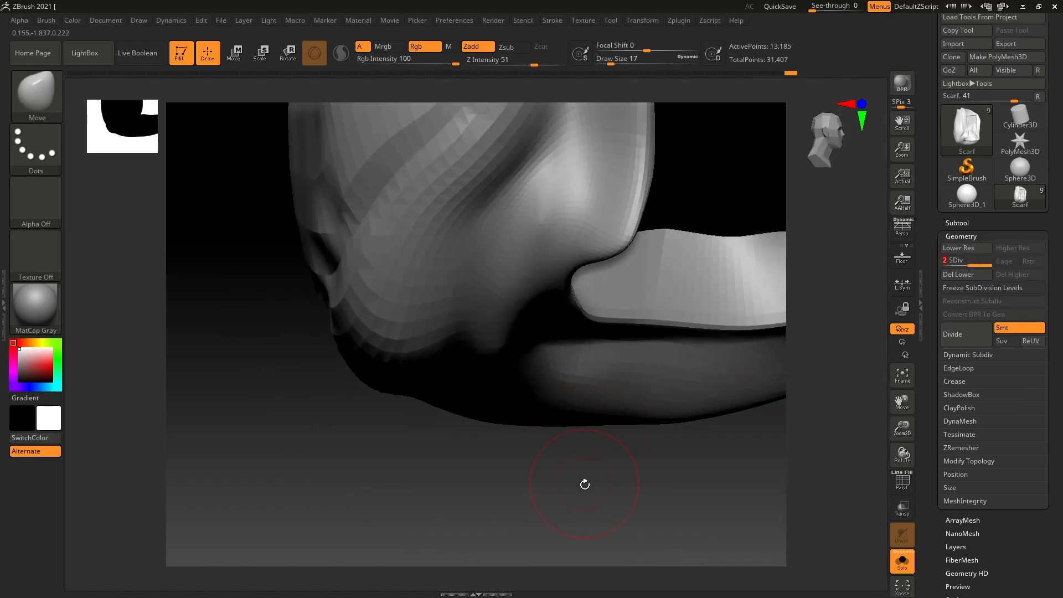
- Lower the scarf to subdivision level 1 and smooth the pinched inner corner at the bottom of the opening
left_click_drag(629, 523, 567, 285)
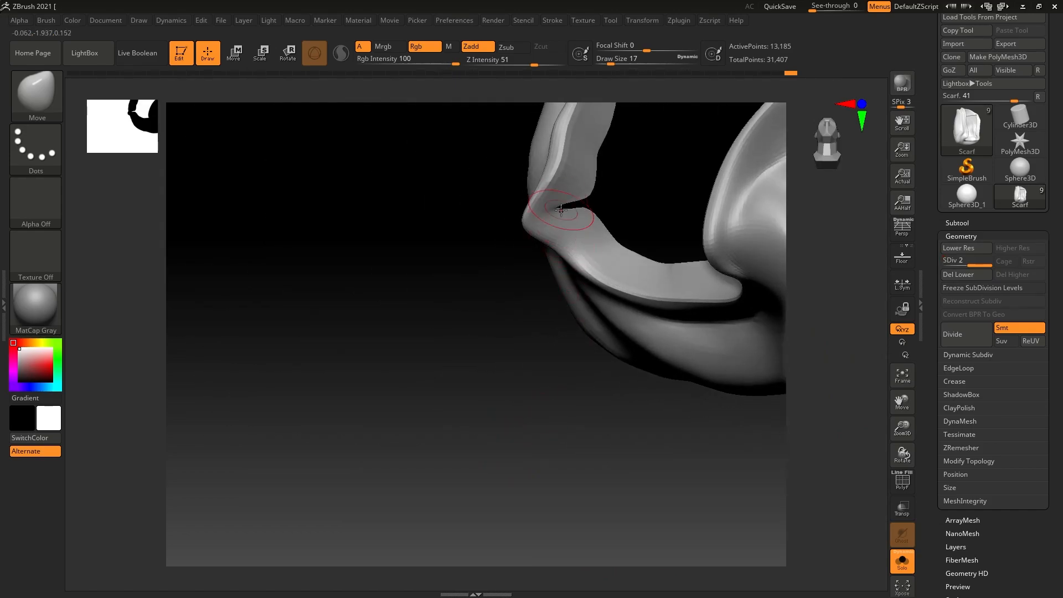
key("shift+d")
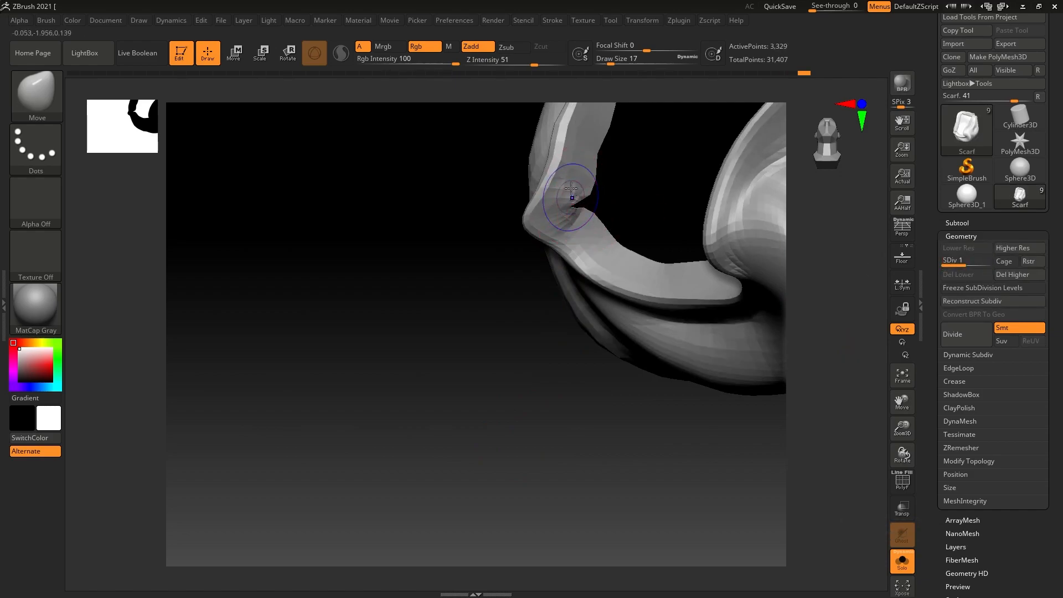
key("shift")
mouse_move(575, 211)
left_mouse_down("shift")
mouse_move(584, 189)
mouse_move(573, 201)
mouse_move(576, 235)
left_mouse_up("shift")
left_click_drag(416, 342, 534, 364)
mouse_move(605, 377)
left_mouse_down()
mouse_move(659, 380)
mouse_move(558, 363)
mouse_move(491, 403)
mouse_move(683, 402)
mouse_move(673, 409)
left_mouse_up()
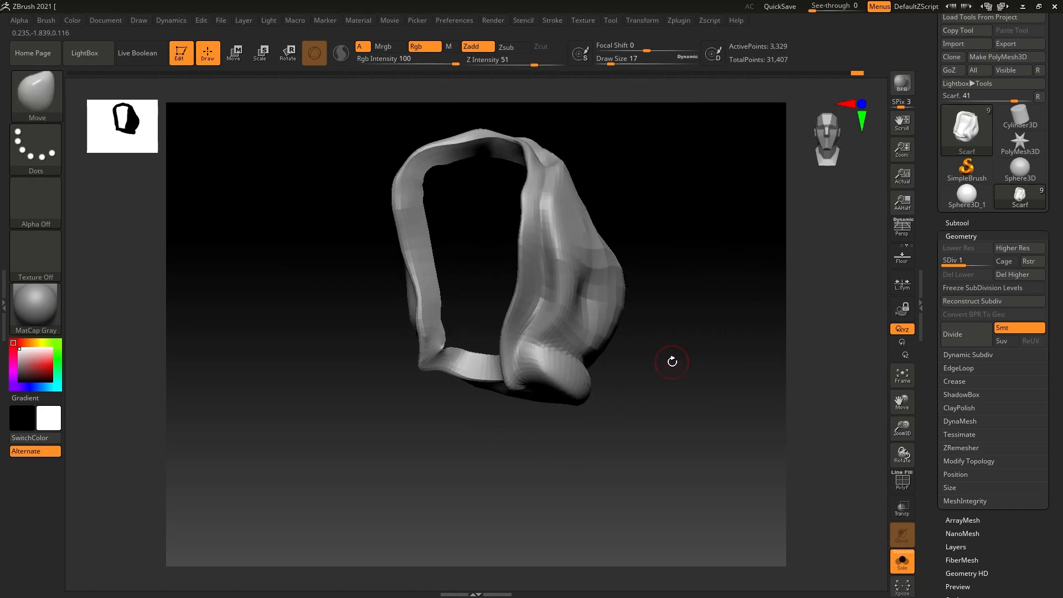
- Raise long fold ridges along the front edge of the scarf's opening with the Standard brush
key("b")
key("s")
key("t")
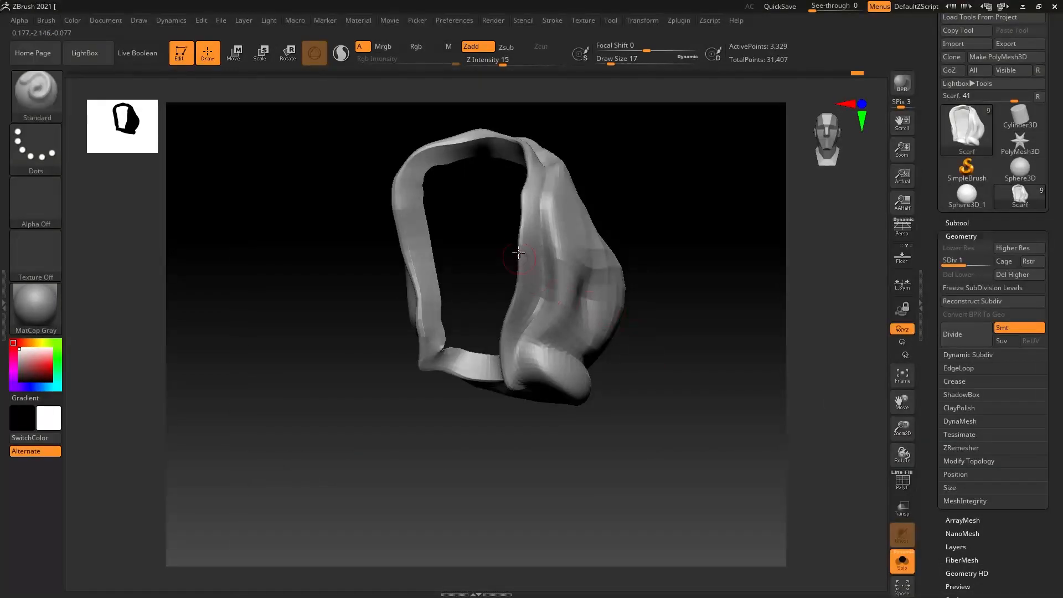
left_click_drag(533, 188, 528, 209)
left_click_drag(540, 265, 532, 278)
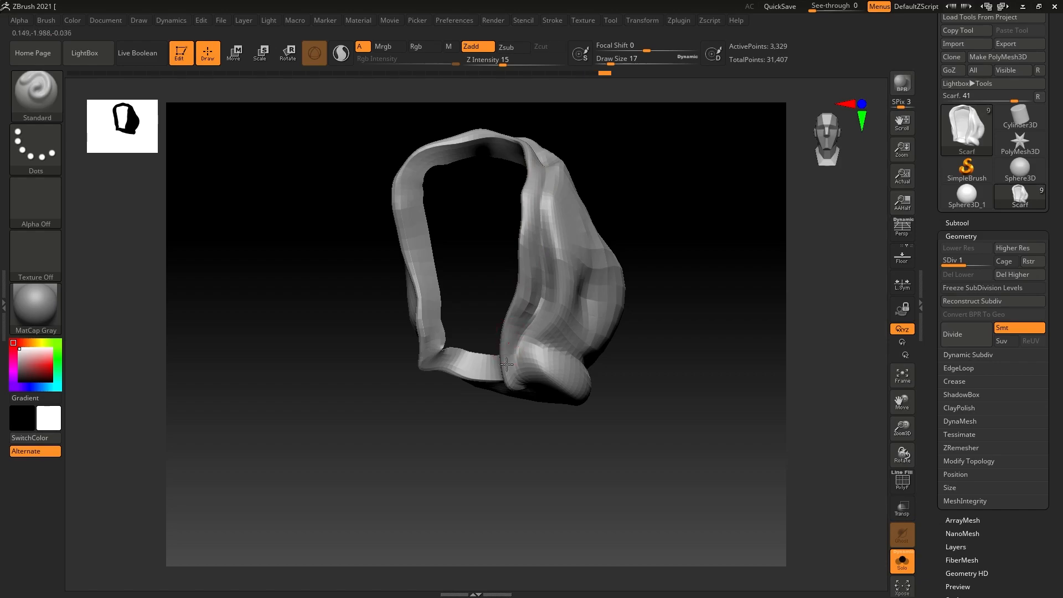
- Build up folds around the scarf's bottom corner, along the lower roll and around to the opposite side
mouse_move(656, 472)
left_mouse_down("alt")
mouse_move(633, 420)
mouse_move(585, 383)
left_mouse_up("alt")
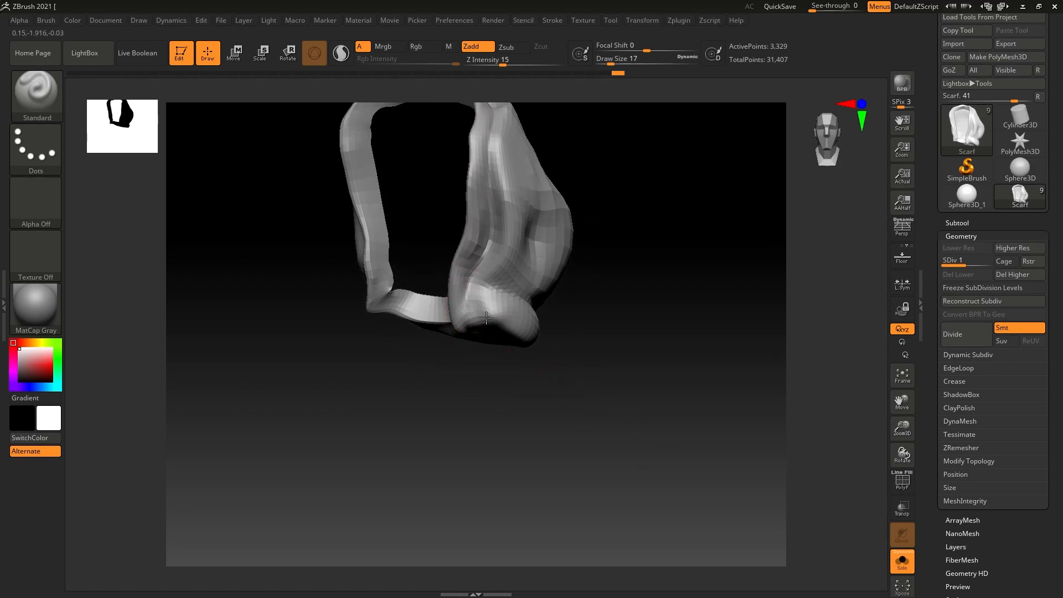
left_click_drag(587, 392, 500, 358)
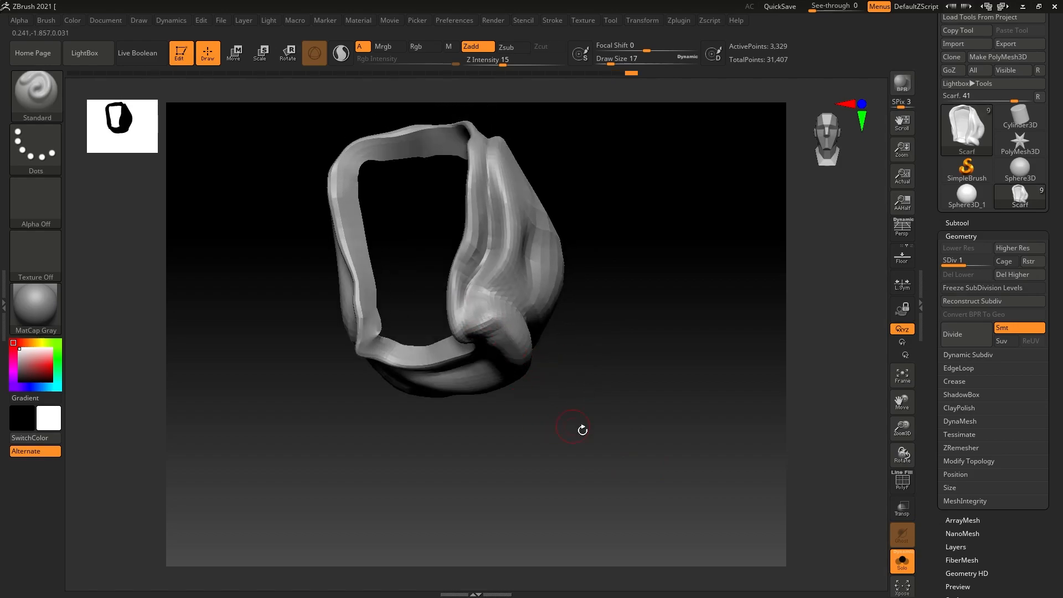
left_click_drag(578, 428, 561, 368)
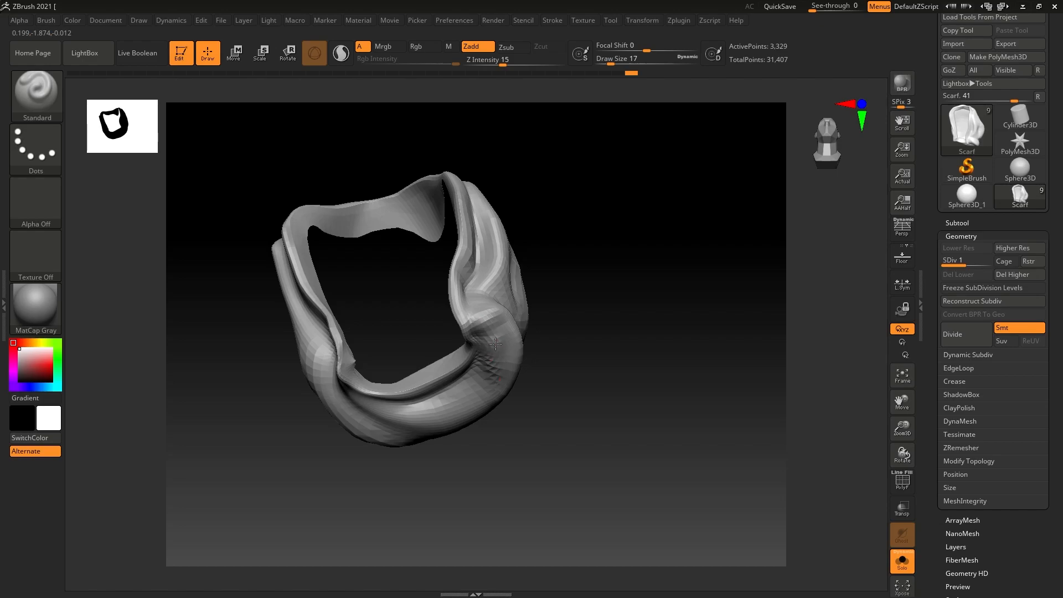
left_click_drag(473, 380, 437, 404)
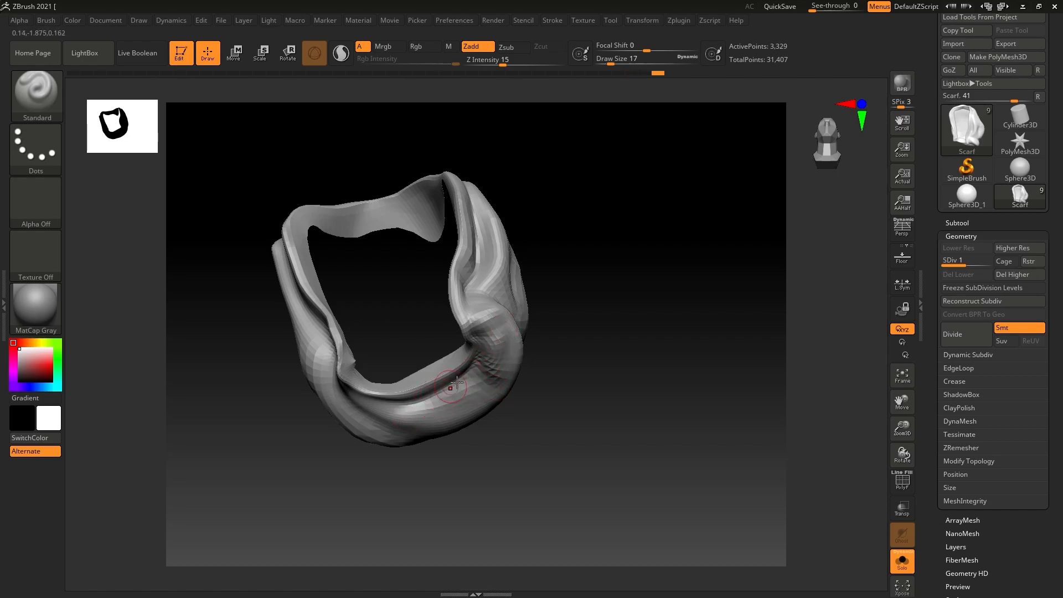
left_click_drag(571, 421, 379, 370)
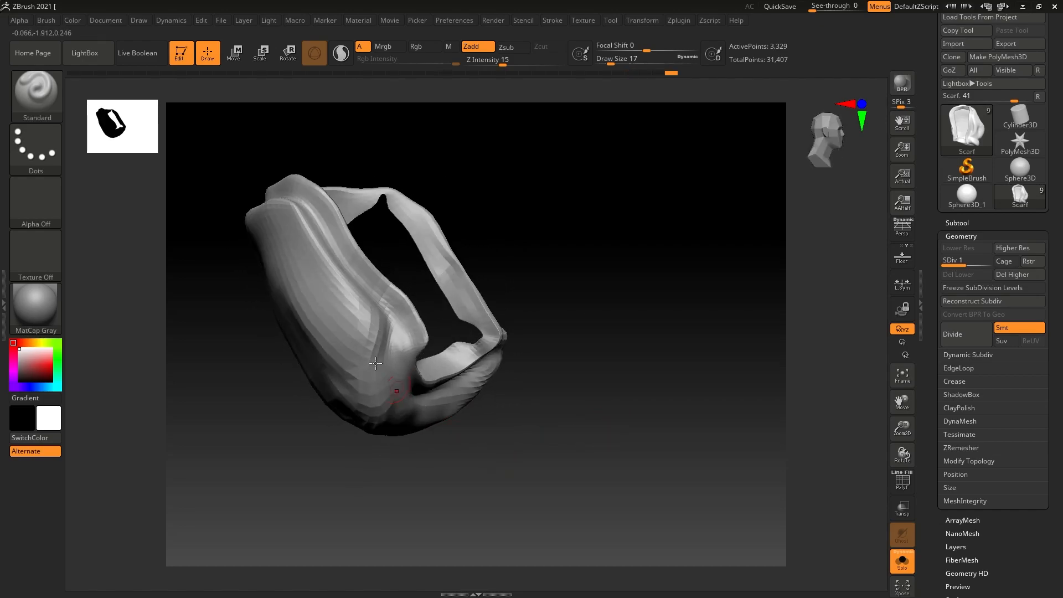
left_click_drag(385, 410, 481, 429)
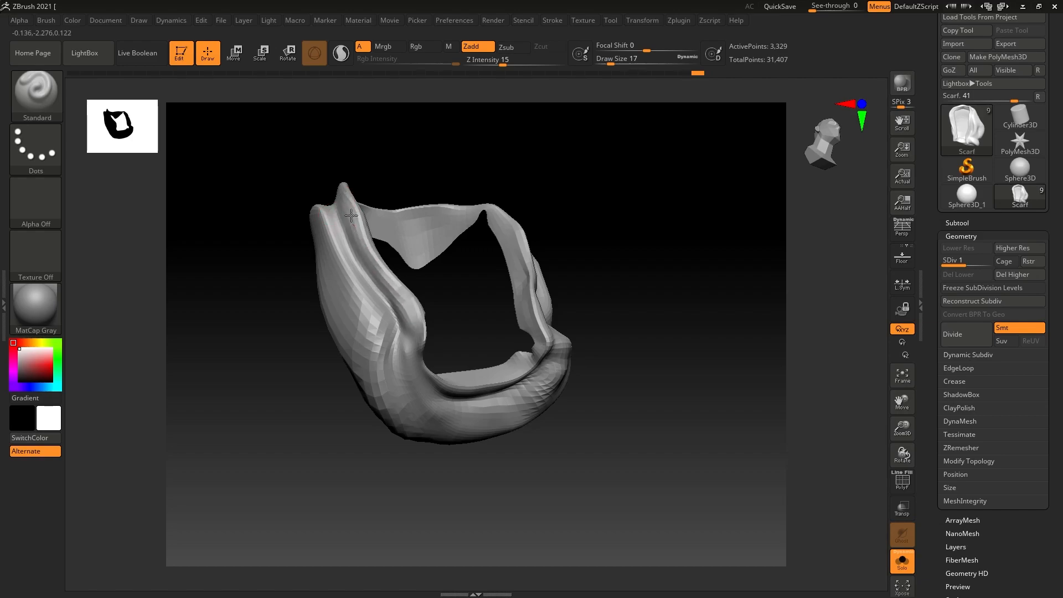
- Add raised folds running diagonally down the outer side of the scarf next to the opening's rim
left_click_drag(544, 428, 512, 328)
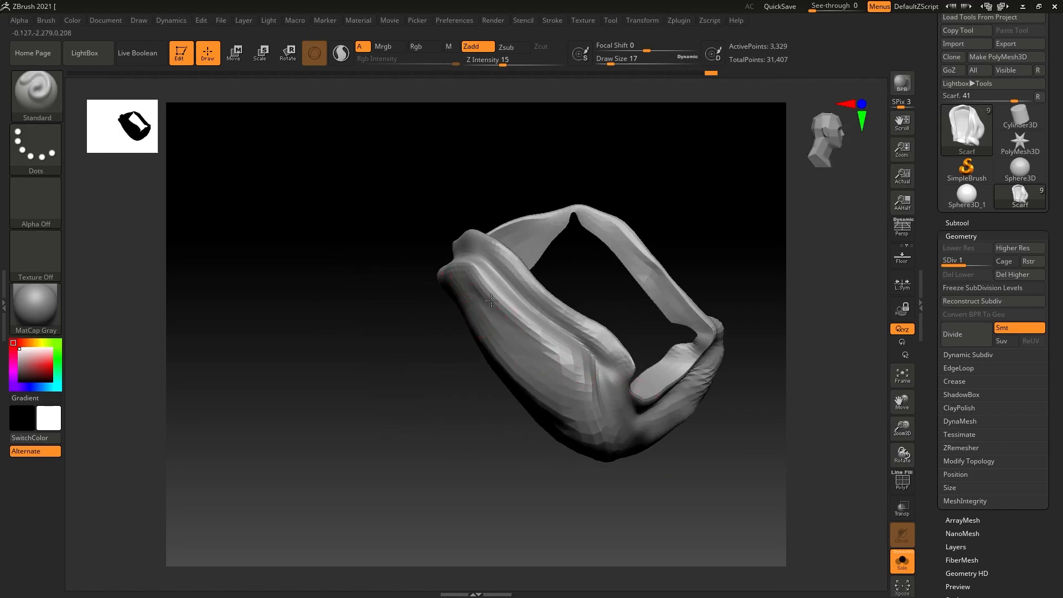
left_click_drag(463, 284, 581, 390)
left_click_drag(477, 307, 570, 409)
- Carve vertical creases down the outer side of the scarf toward its back with the DamStandard brush
mouse_move(413, 429)
left_mouse_down()
mouse_move(489, 398)
mouse_move(547, 411)
mouse_move(623, 461)
left_mouse_up()
key("b")
key("d")
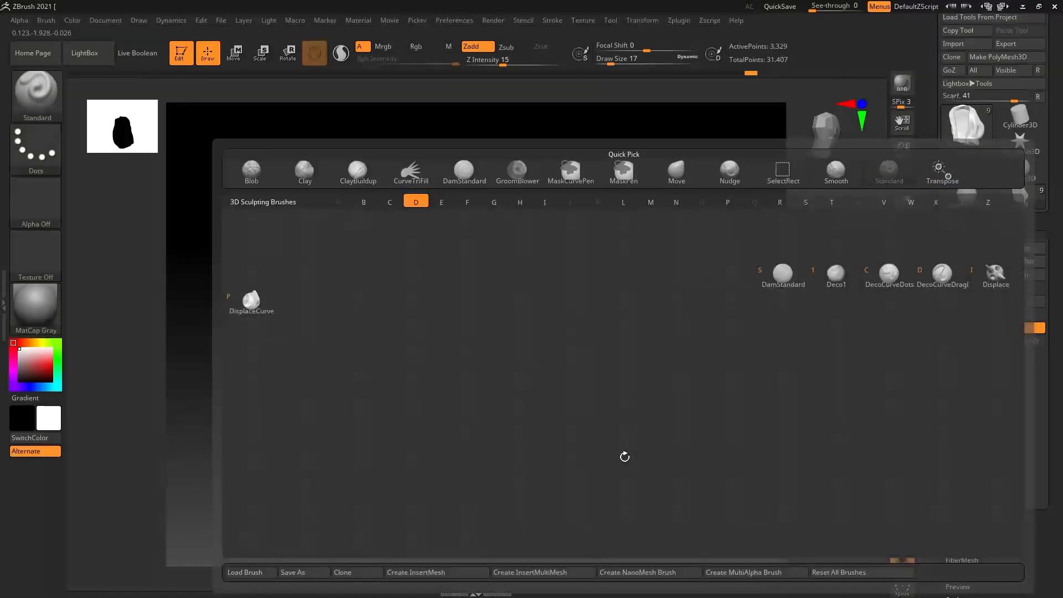
key("s")
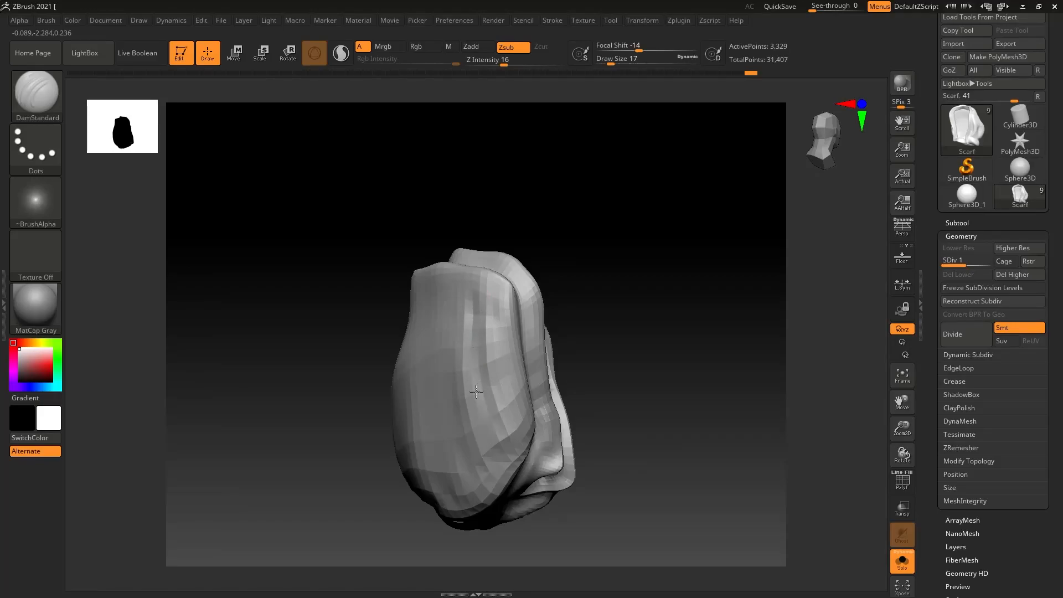
left_click_drag(614, 488, 638, 487)
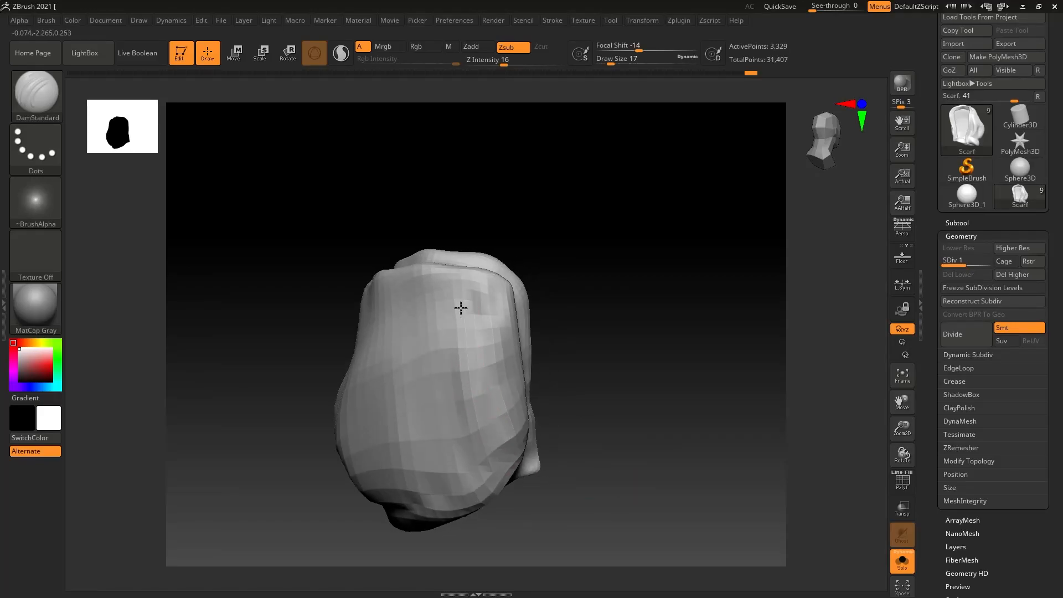
left_click_drag(580, 450, 531, 440)
- Set the brush draw size to 35 and carve broad vertical creases down the back of the scarf
key("s")
left_click_drag(398, 367, 404, 370)
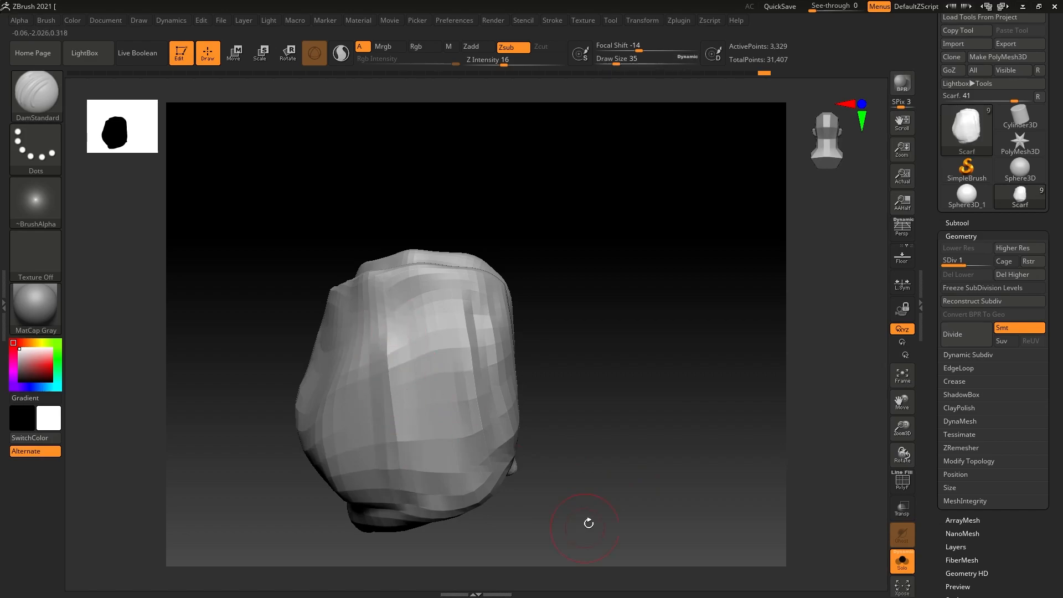
left_click_drag(586, 527, 404, 439)
mouse_move(354, 349)
left_mouse_down()
mouse_move(322, 398)
mouse_move(334, 489)
left_mouse_up()
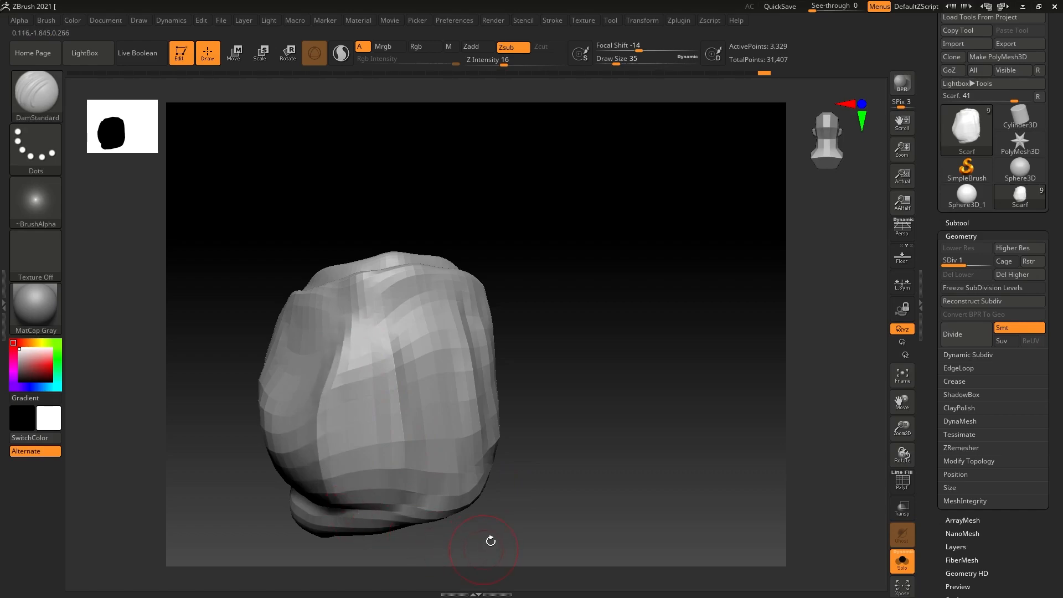
- Carve curved horizontal creases across the lower half of the scarf's opposite side, above the bottom roll
left_click_drag(486, 543, 356, 486)
mouse_move(335, 419)
left_mouse_down()
mouse_move(262, 445)
mouse_move(224, 423)
left_mouse_up()
mouse_move(222, 412)
left_mouse_down()
mouse_move(256, 445)
mouse_move(326, 455)
left_mouse_up()
left_click_drag(221, 426, 327, 451)
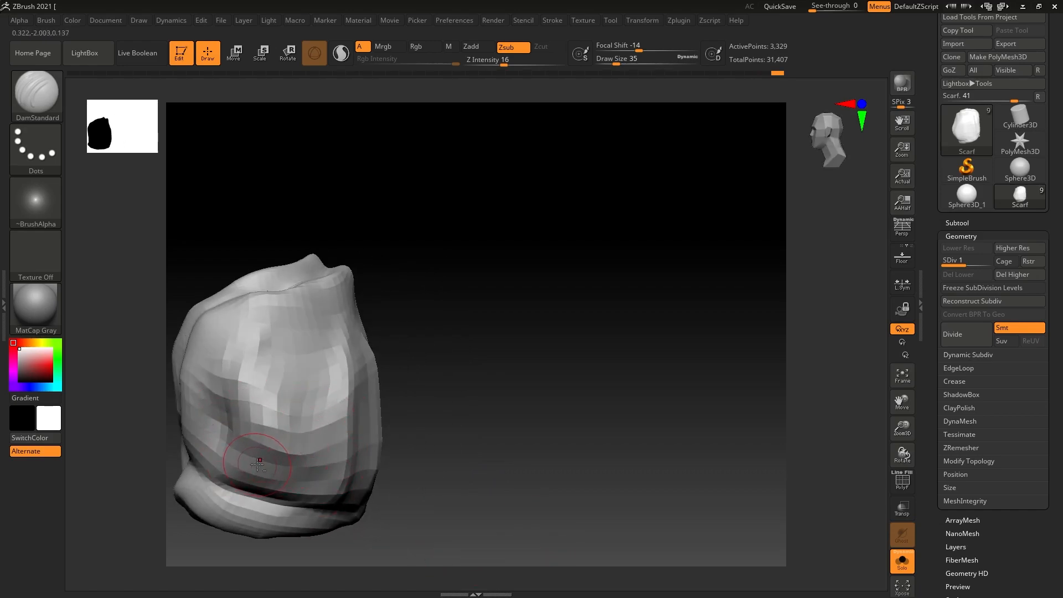
left_click_drag(226, 459, 329, 473)
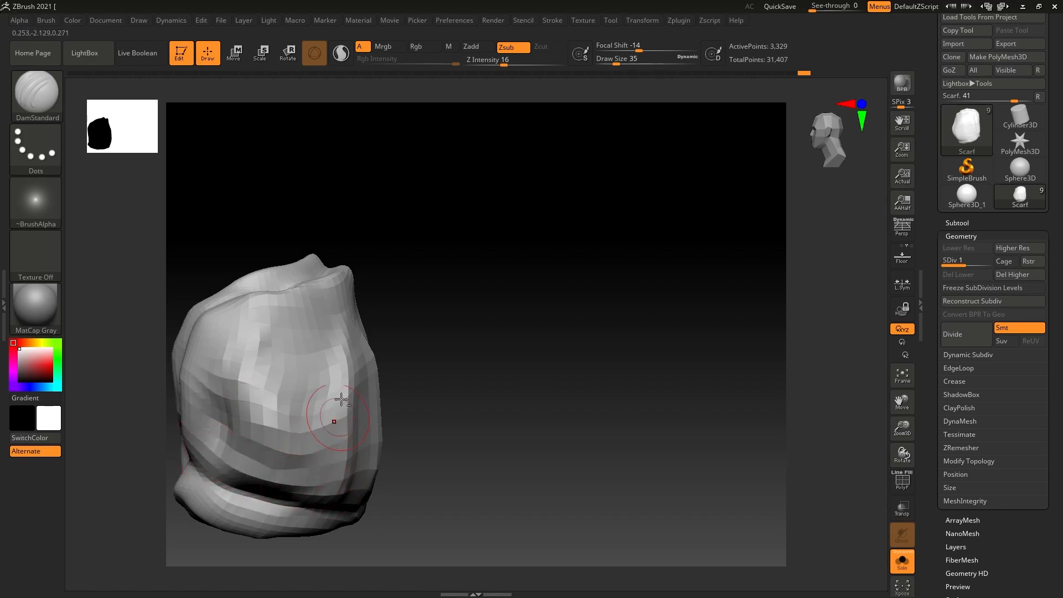
- Carve more creases on the scarf's upper side, below its top rim and down the back's outer edge
mouse_move(264, 411)
left_mouse_down()
mouse_move(253, 344)
mouse_move(254, 360)
left_mouse_up()
left_click_drag(321, 325, 335, 368)
mouse_move(583, 360)
left_mouse_down()
mouse_move(356, 297)
mouse_move(480, 295)
left_mouse_up()
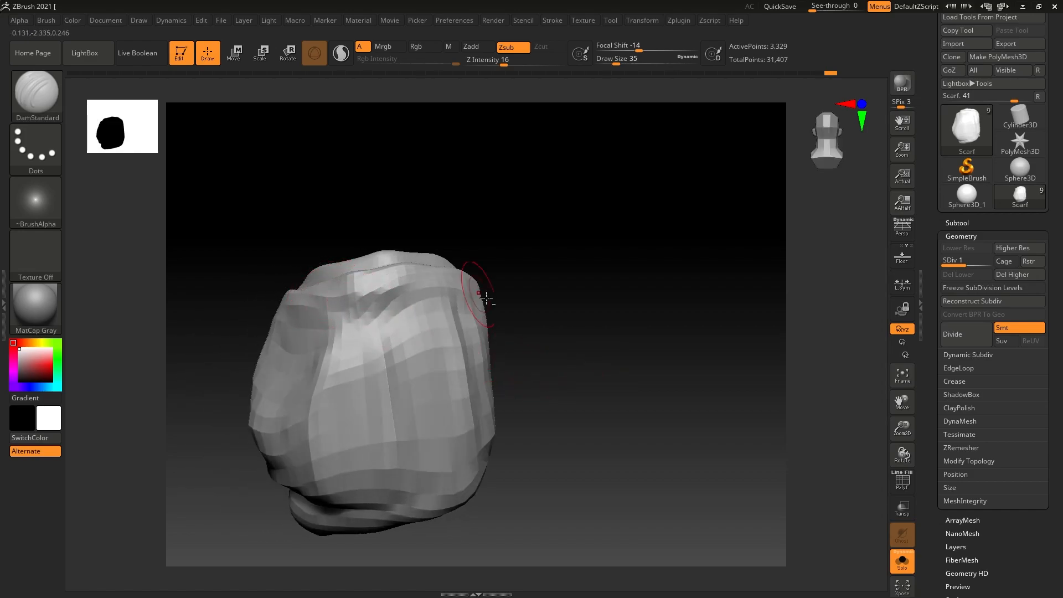
left_click_drag(643, 384, 590, 387)
mouse_move(452, 296)
left_mouse_down()
mouse_move(474, 323)
mouse_move(474, 491)
left_mouse_up()
left_click_drag(390, 492, 457, 462)
- Raise a lengthwise fold down the scarf's inner front edge with the Standard brush at draw size 27
mouse_move(552, 517)
left_mouse_down()
mouse_move(588, 517)
mouse_move(244, 423)
left_mouse_up()
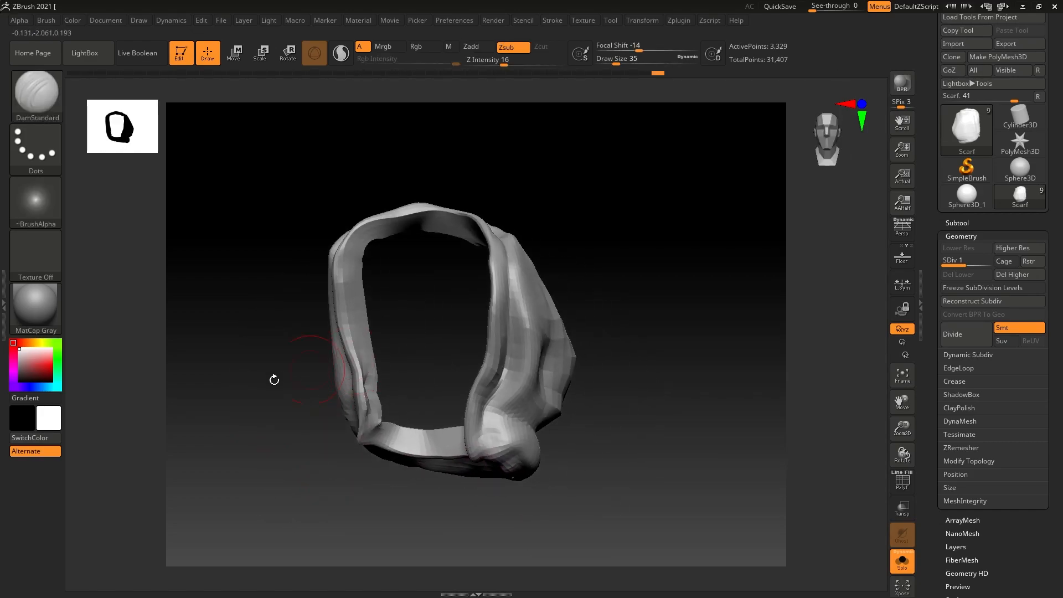
key("b")
key("s")
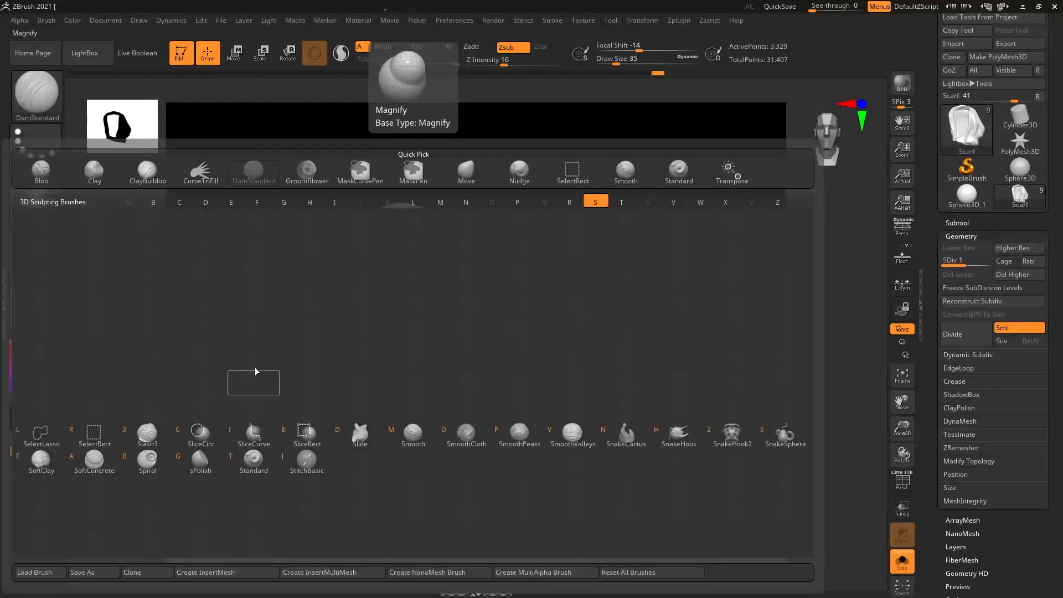
key("t")
mouse_move(240, 363)
left_mouse_down("alt")
mouse_move(292, 346)
mouse_move(299, 370)
mouse_move(275, 356)
left_mouse_up("alt")
key("s")
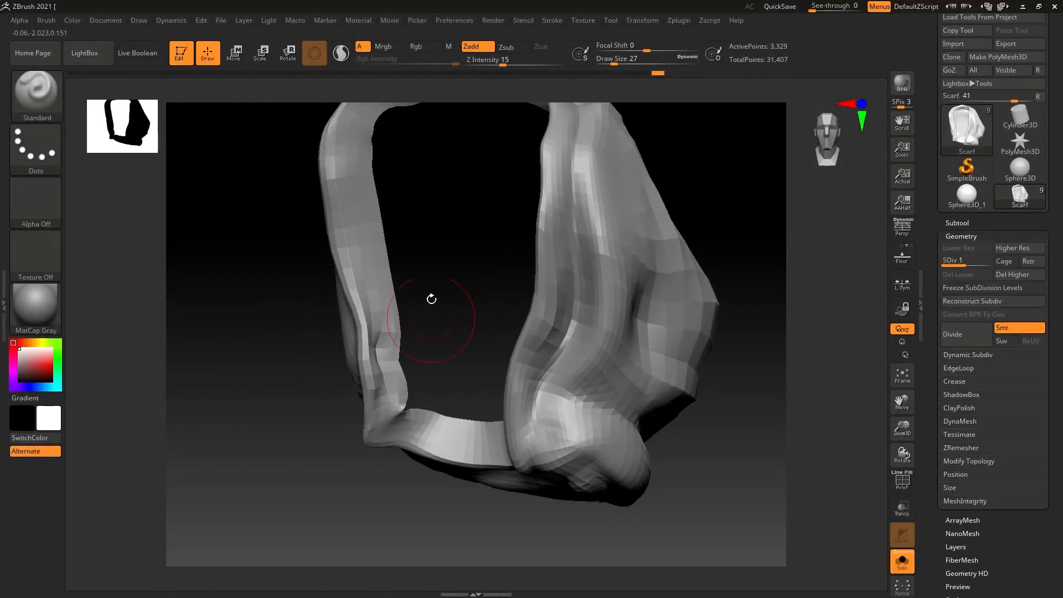
left_click_drag(431, 304, 434, 353, "alt")
left_click_drag(352, 194, 390, 422)
- Build up more folds along the scarf's opposite side and upper inner rim with the Standard brush
mouse_move(360, 223)
left_mouse_down()
mouse_move(376, 153)
mouse_move(421, 127)
mouse_move(504, 138)
mouse_move(517, 166)
left_mouse_up()
mouse_move(443, 284)
left_mouse_down()
mouse_move(490, 268)
mouse_move(488, 127)
mouse_move(619, 185)
left_mouse_up()
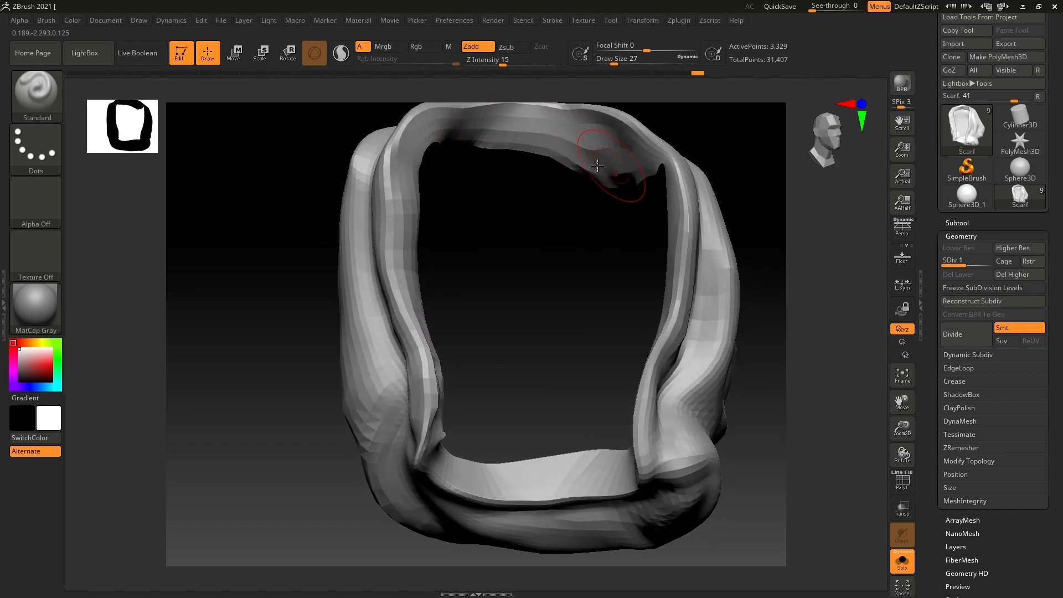
left_click_drag(574, 234, 689, 172)
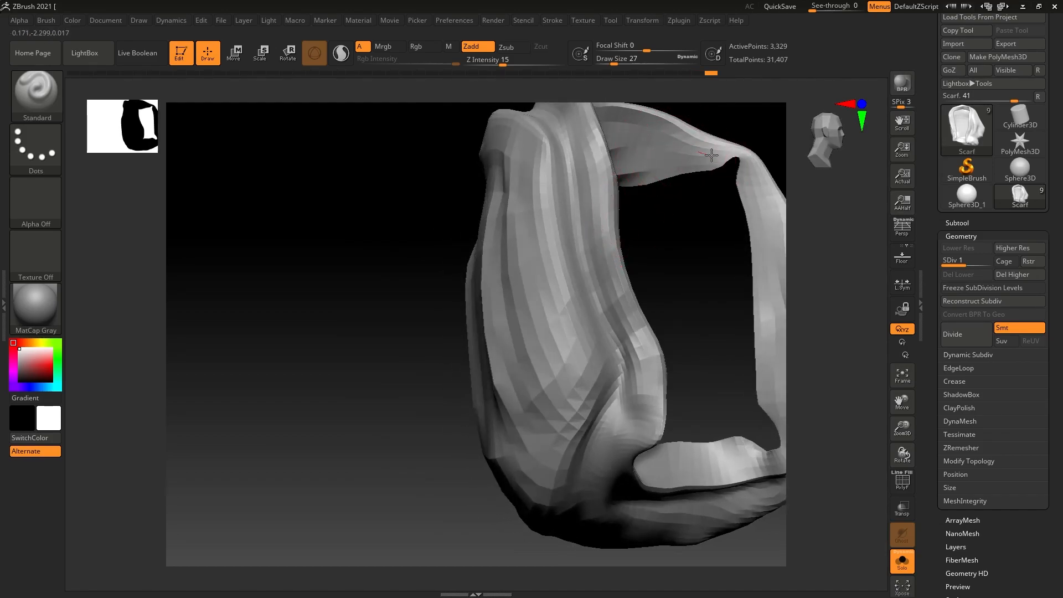
left_click_drag(667, 249, 586, 265)
mouse_move(670, 184)
left_mouse_down()
mouse_move(673, 376)
mouse_move(661, 233)
left_mouse_up()
left_click_drag(628, 337, 502, 304)
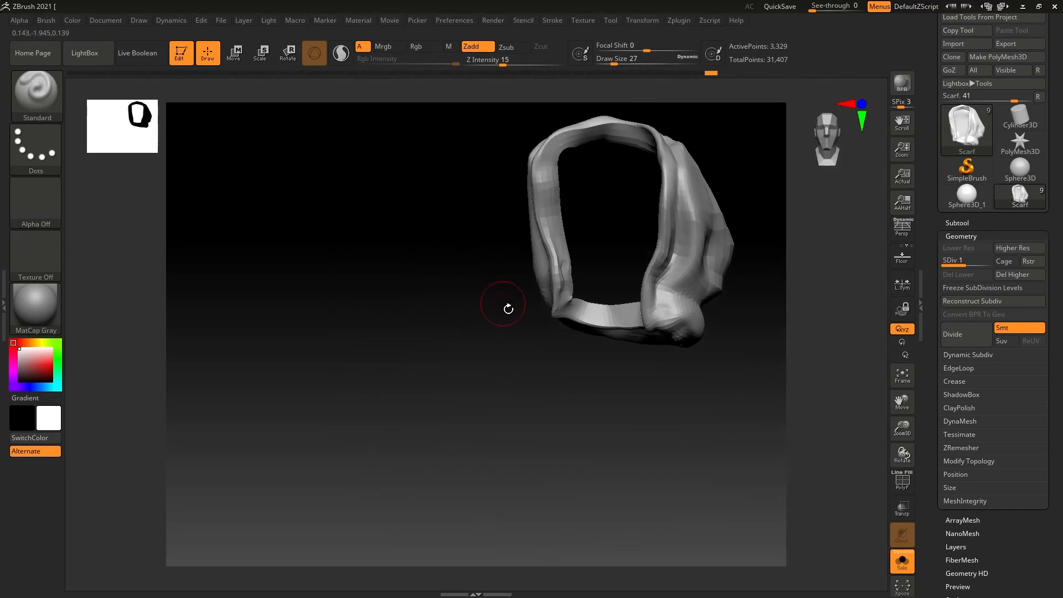
- Turn off Solo mode to show the full character and set the scarf to subdivision level 2
left_click_drag(489, 362, 381, 394, "alt")
left_click_drag(711, 337, 666, 302, "alt")
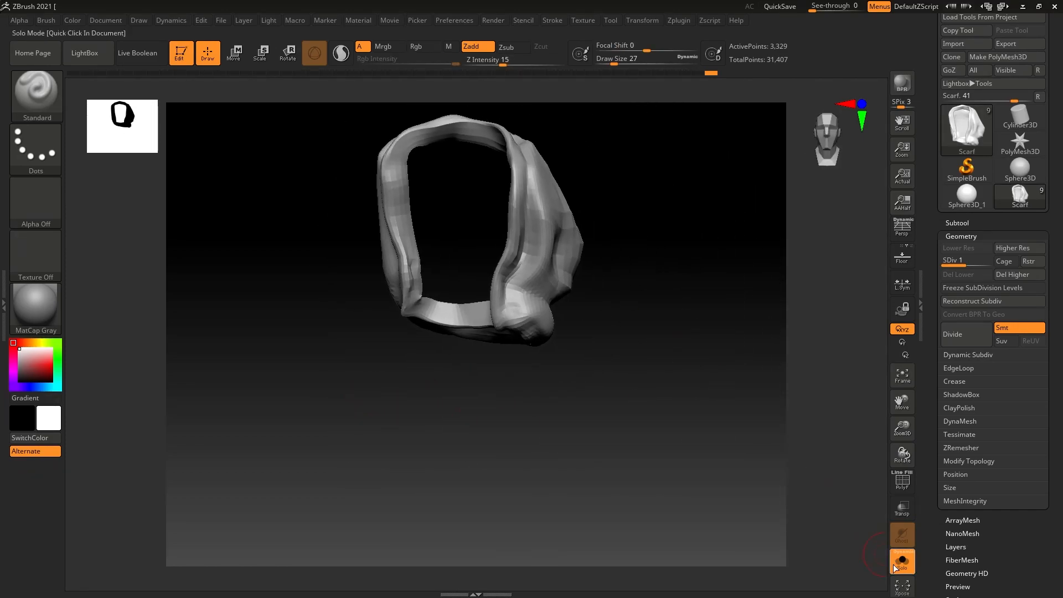
left_click(904, 563)
left_click(984, 265)
mouse_move(699, 275)
left_mouse_down("alt")
mouse_move(611, 274)
mouse_move(704, 278)
mouse_move(649, 272)
mouse_move(623, 377)
mouse_move(564, 350)
mouse_move(578, 408)
left_mouse_up("alt")
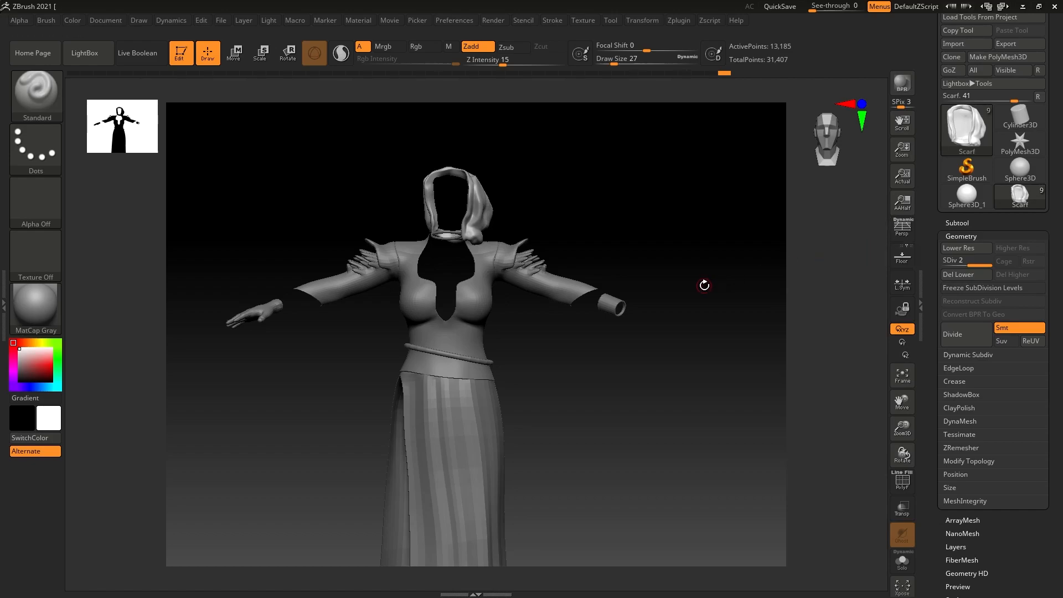
- Save the project as Dress_01 in the scenes folder
key("ctrl")
key("ctrl+s")
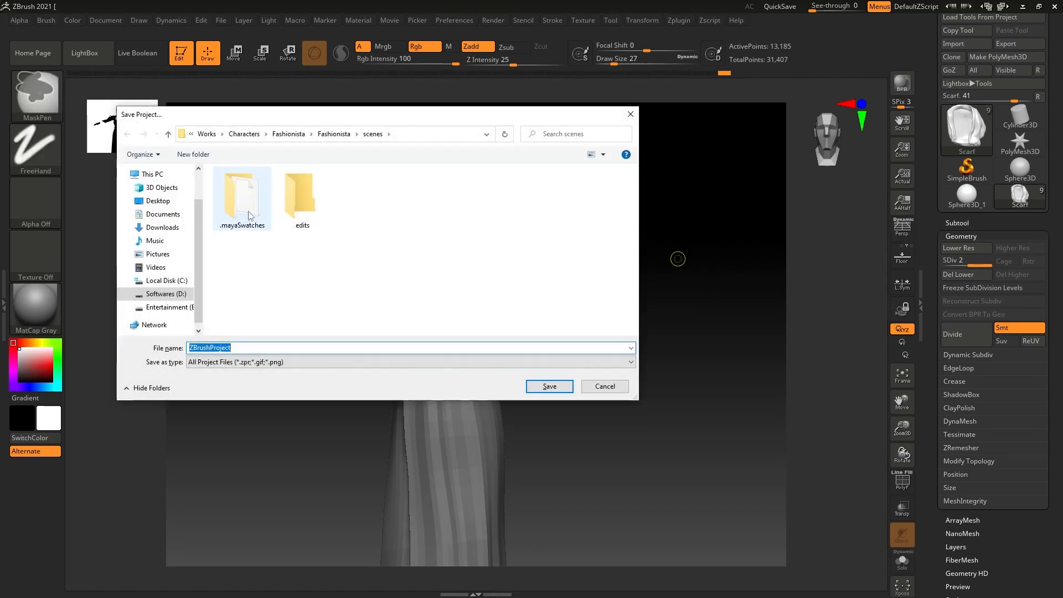
type("Dress_01")
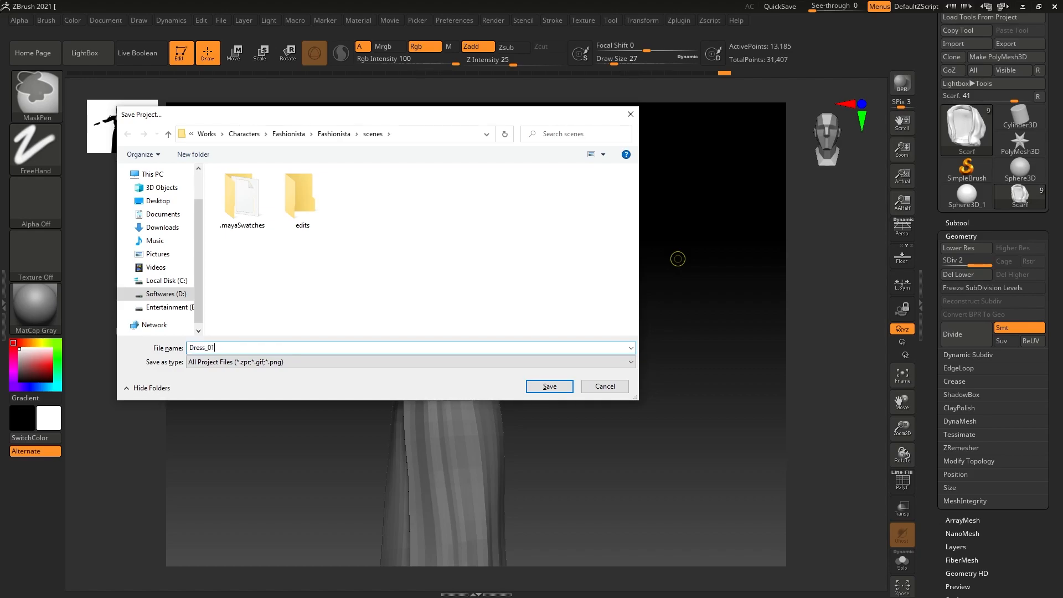
key("Return")
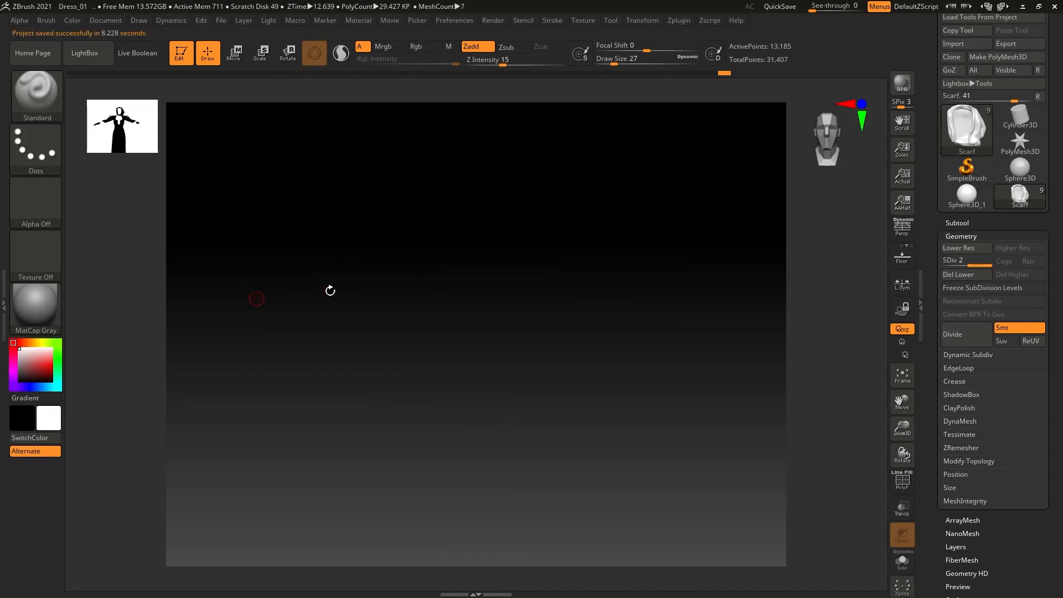
mouse_move(664, 267)
left_mouse_down()
mouse_move(697, 265)
mouse_move(635, 275)
mouse_move(659, 263)
left_mouse_up()
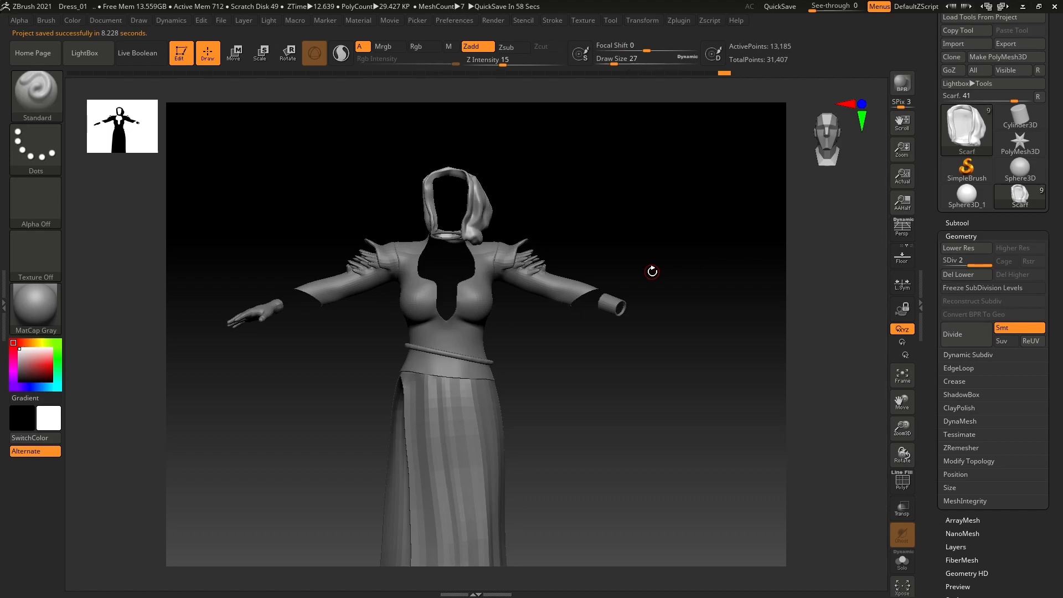
- Make the Skirt the active subtool
mouse_move(607, 239)
left_mouse_down("alt")
mouse_move(699, 301)
mouse_move(671, 303)
mouse_move(682, 238)
mouse_move(658, 273)
left_mouse_up("alt")
left_click_drag(649, 531, 615, 284, "alt")
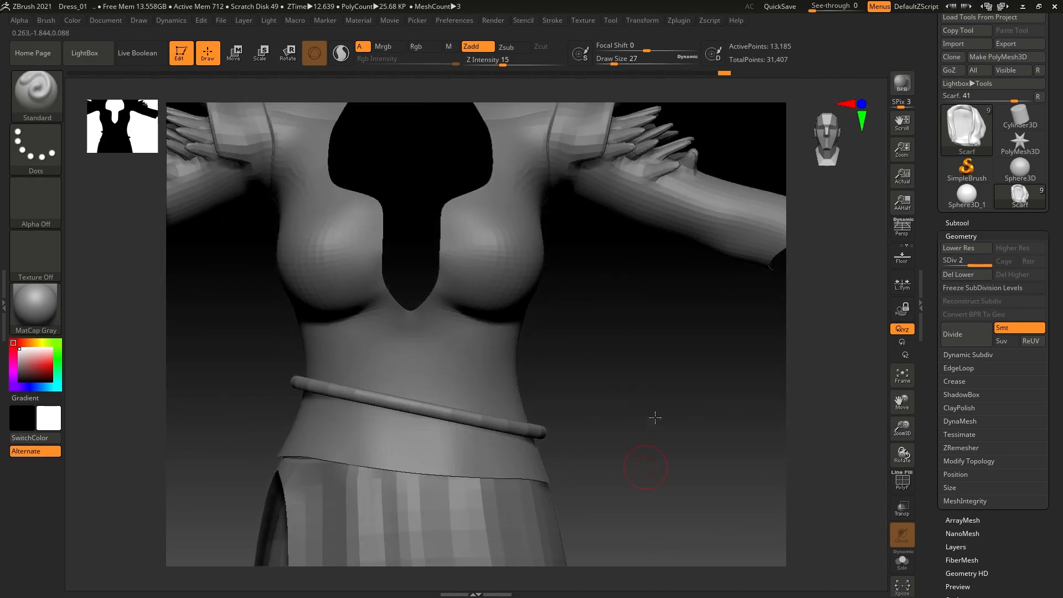
left_click_drag(653, 433, 670, 180, "alt")
left_click_drag(670, 337, 690, 231, "alt")
mouse_move(681, 464)
left_mouse_down("alt")
mouse_move(716, 417)
mouse_move(686, 384)
mouse_move(658, 431)
mouse_move(635, 356)
mouse_move(629, 407)
mouse_move(612, 374)
mouse_move(639, 414)
mouse_move(669, 381)
left_mouse_up("alt")
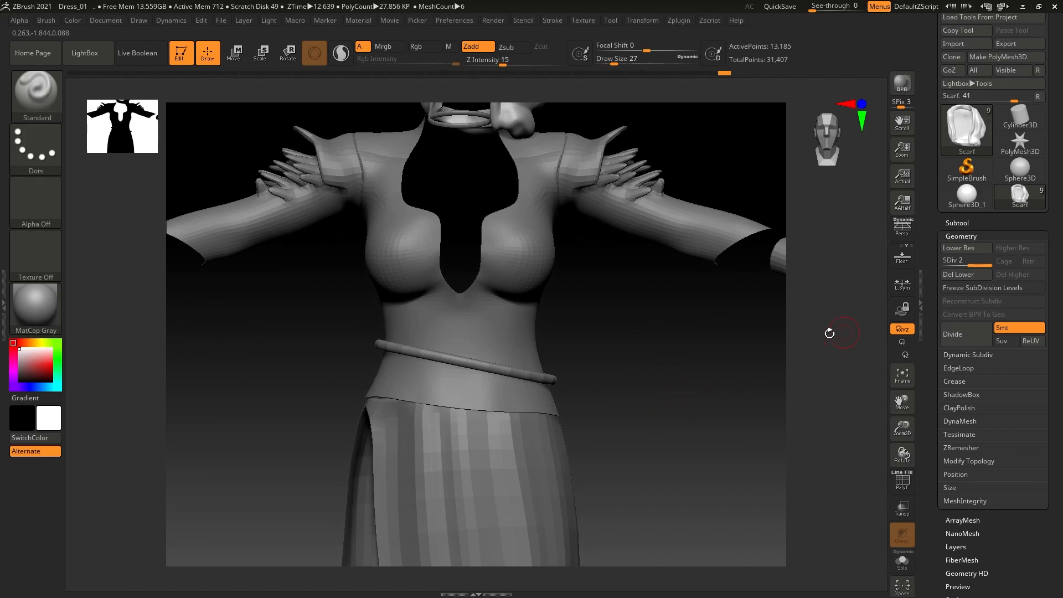
left_click(956, 223)
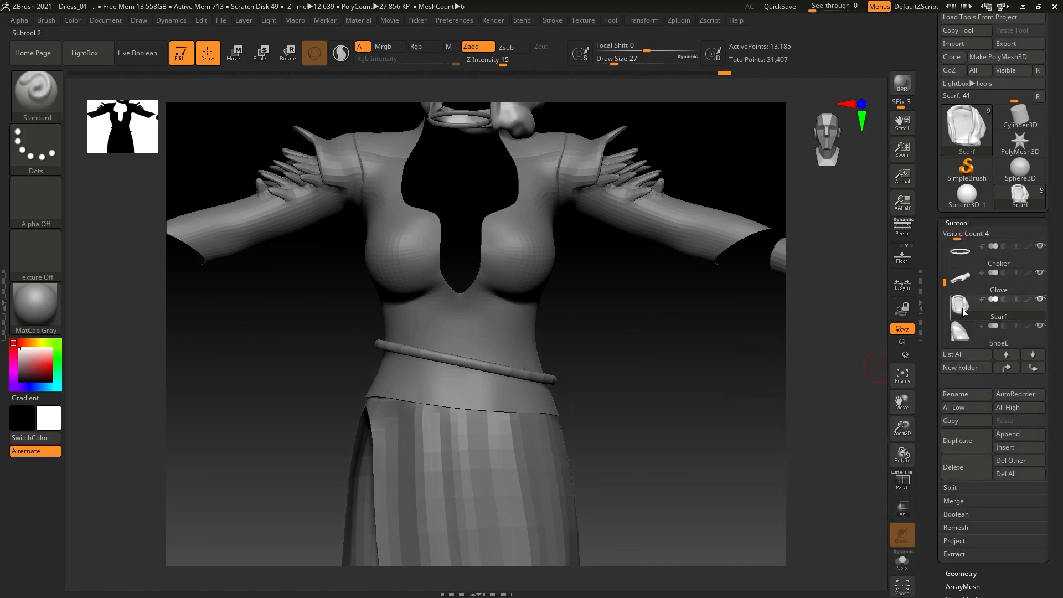
scroll(965, 261, "up", 3)
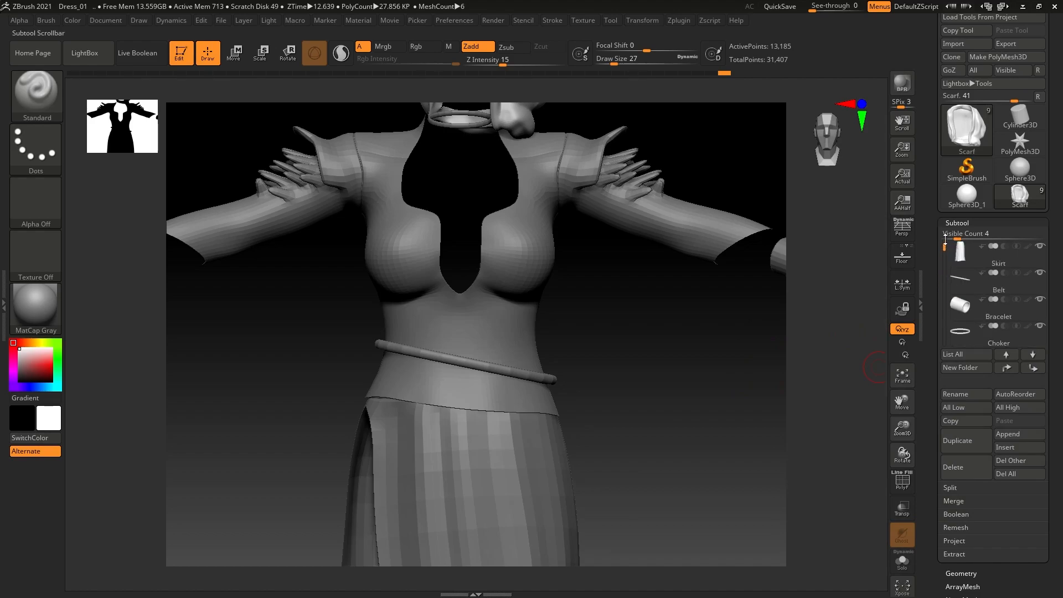
left_click(964, 261)
- Divide the skirt's geometry once to reach subdivision level 2
mouse_move(685, 433)
left_mouse_down("alt")
mouse_move(676, 337)
mouse_move(651, 337)
left_mouse_up("alt")
left_click_drag(660, 289, 653, 363, "alt")
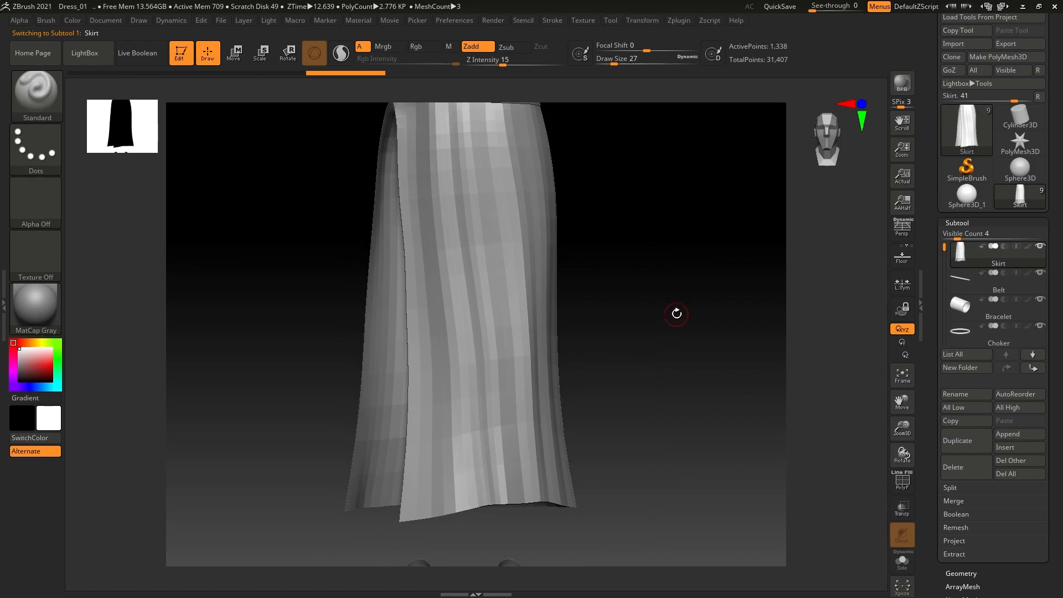
left_click_drag(676, 314, 677, 351, "alt")
left_click_drag(1055, 307, 1055, 260)
left_click(961, 494)
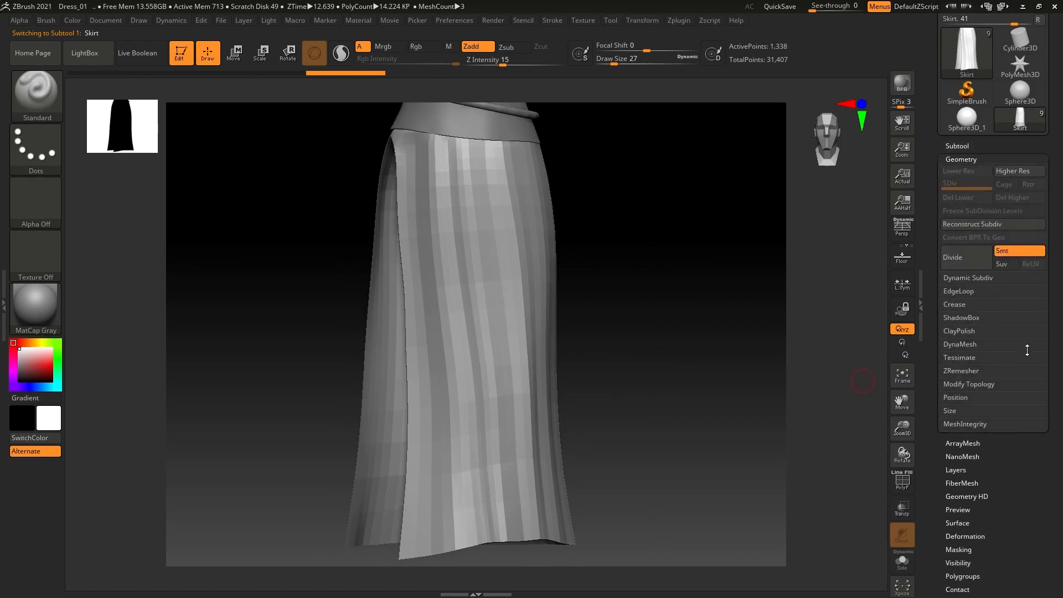
left_click_drag(637, 288, 599, 357, "alt")
key("ctrl+d")
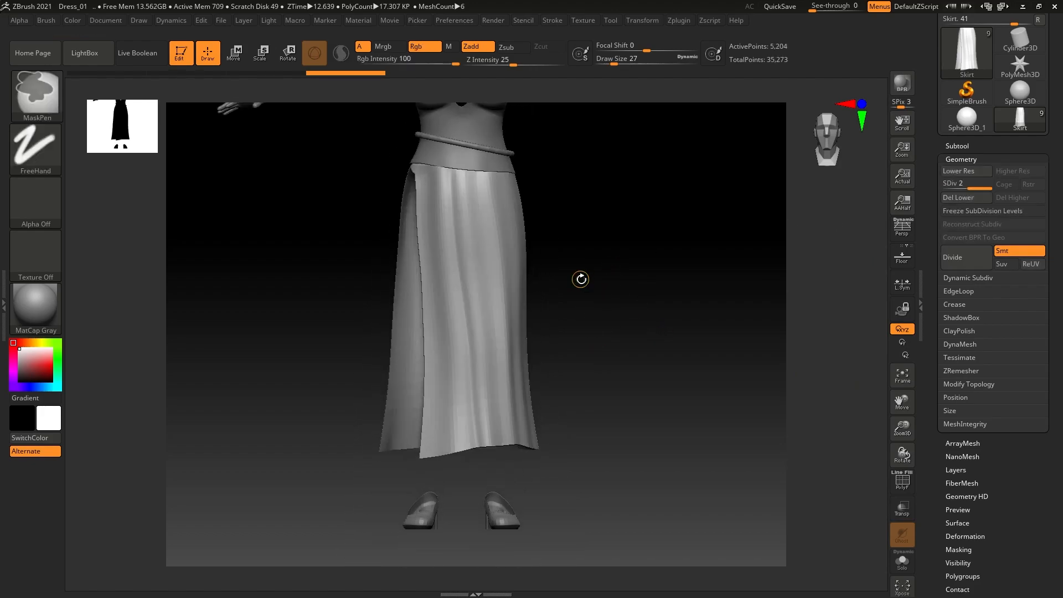
- Set the brush draw size to 51 and try a vertical Standard brush fold on the skirt's upper front
left_click_drag(555, 249, 576, 288, "alt")
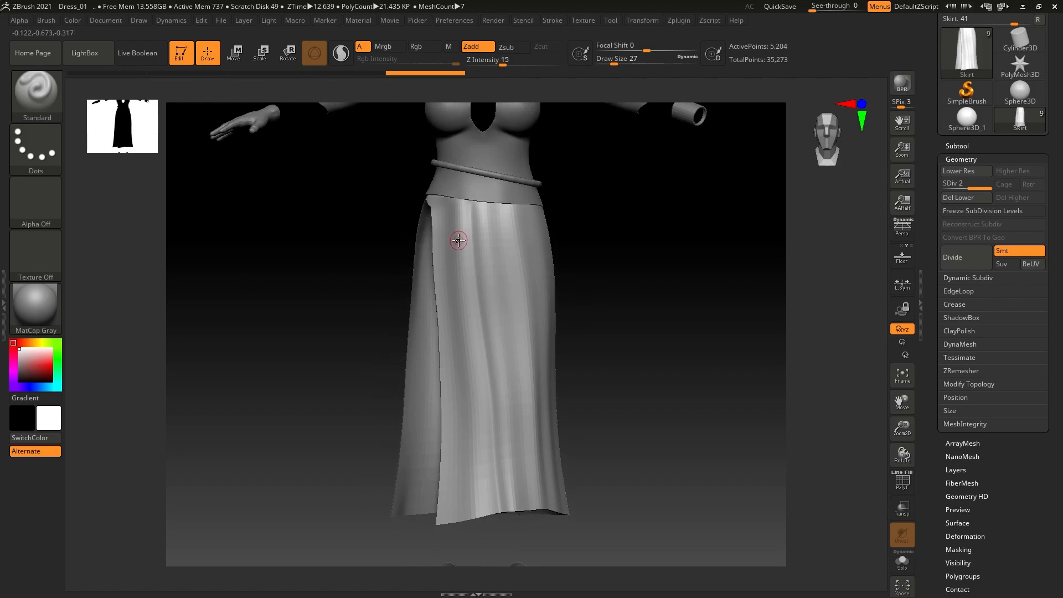
left_click_drag(458, 242, 465, 244)
left_click(947, 189)
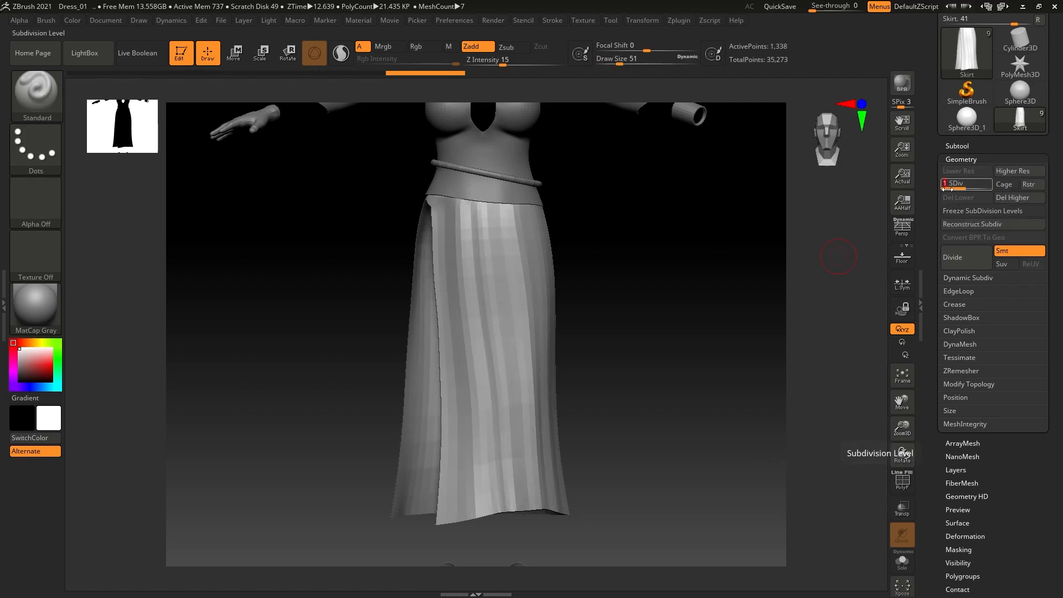
left_click(974, 189)
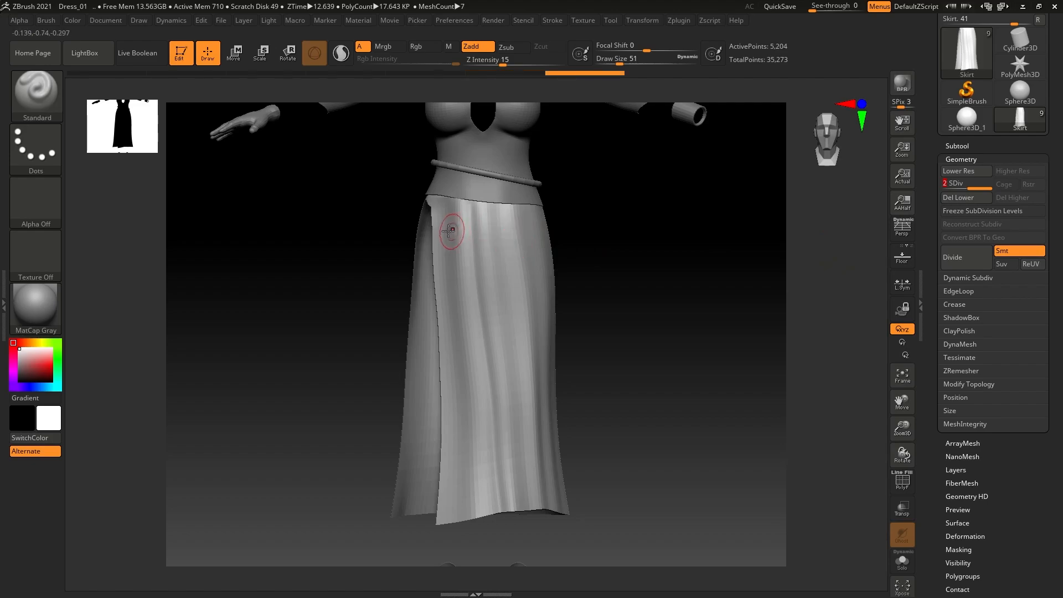
left_click_drag(458, 218, 465, 244)
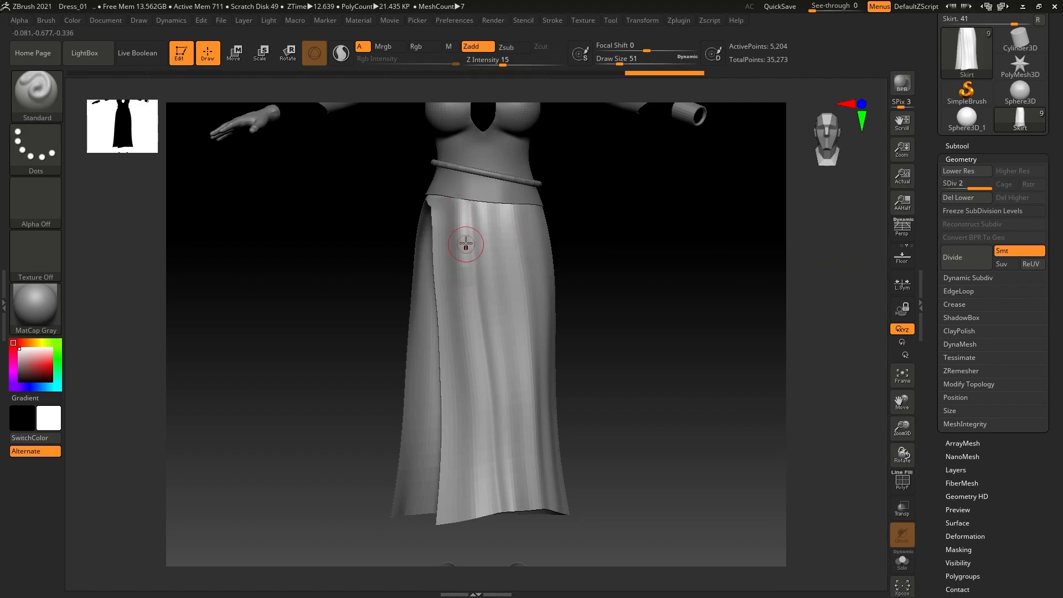
key("ctrl+z")
- Set the Standard brush's Z Intensity to 12 and raise vertical folds down the skirt's front from waistband to hem
left_click_drag(503, 65, 499, 65)
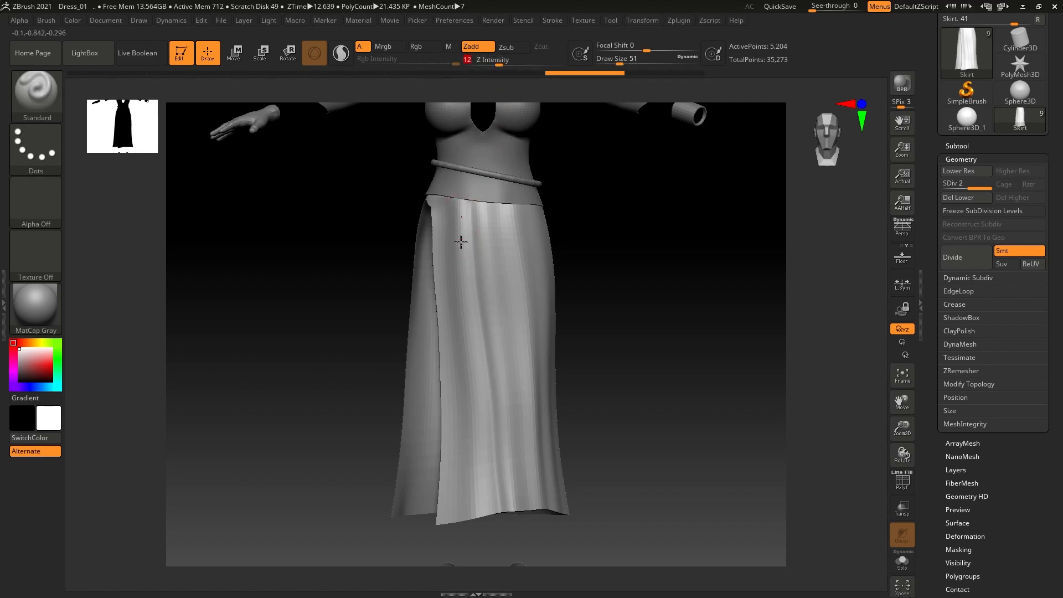
left_click_drag(467, 432, 467, 511)
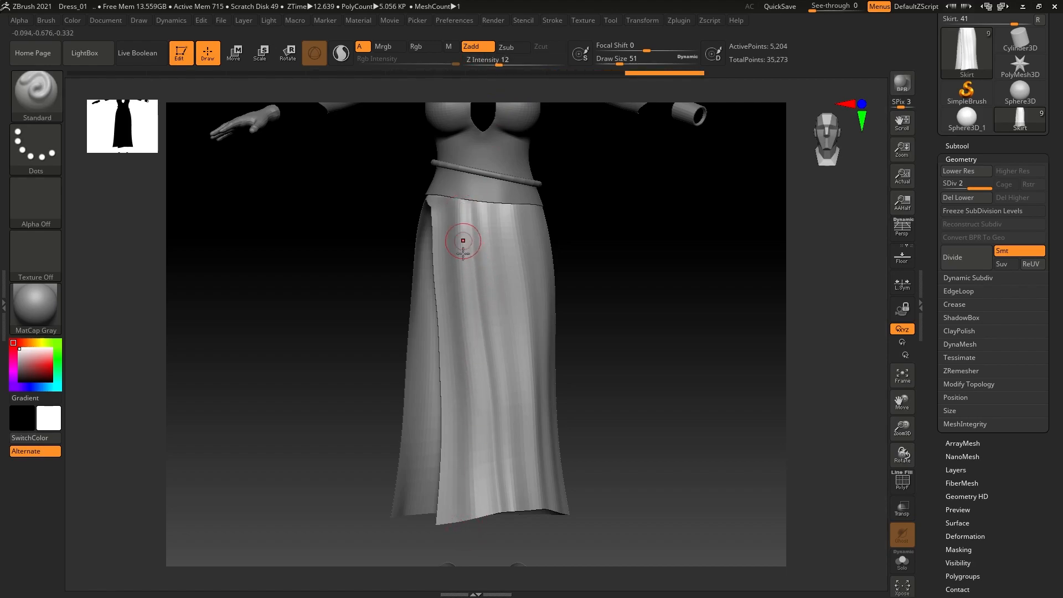
left_click_drag(468, 420, 469, 509)
mouse_move(668, 318)
left_mouse_down("alt")
mouse_move(676, 337)
mouse_move(640, 327)
left_mouse_up("alt")
left_click_drag(440, 175, 441, 221)
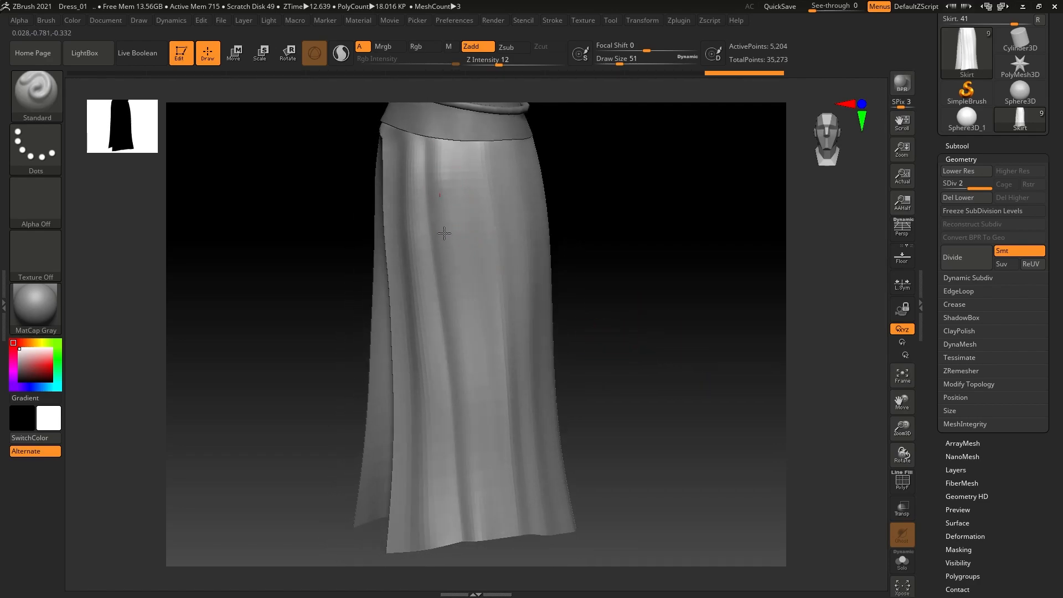
left_click_drag(469, 454, 472, 528)
- Raise long vertical folds from the skirt's front around to its outer side with the Standard brush
left_click_drag(653, 326, 682, 316)
left_click_drag(483, 166, 491, 260)
left_click_drag(522, 398, 533, 479)
left_click_drag(658, 328, 706, 306)
left_click_drag(519, 164, 517, 185)
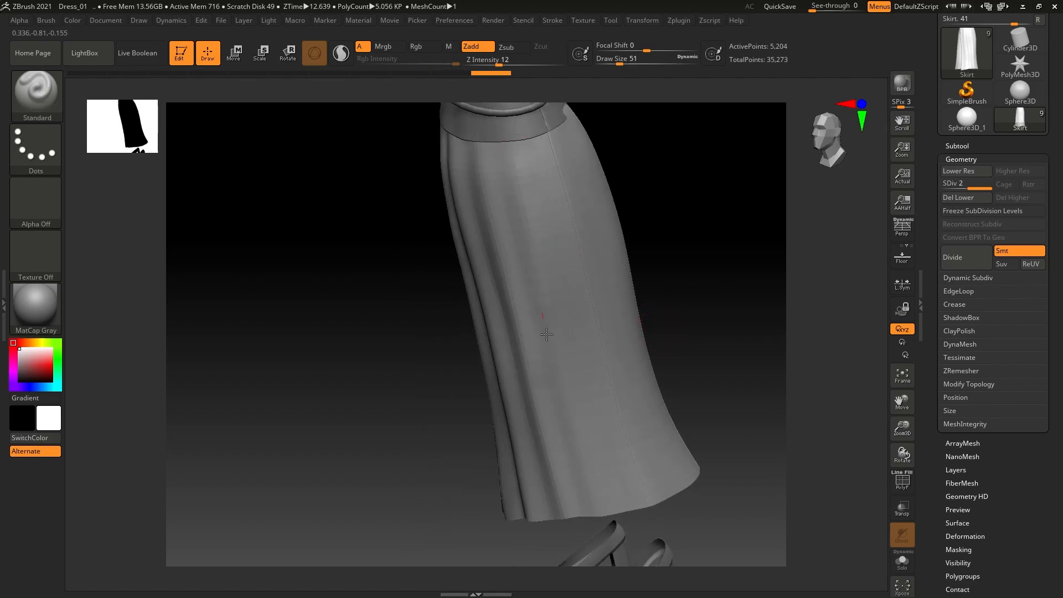
left_click_drag(589, 480, 598, 514)
- Set the draw size to 59 and build up long folds down the skirt's back and slit side
left_click_drag(666, 240, 714, 221)
left_click_drag(387, 313, 304, 316)
mouse_move(664, 232)
left_mouse_down()
mouse_move(663, 191)
mouse_move(645, 237)
mouse_move(636, 199)
mouse_move(684, 242)
left_mouse_up()
mouse_move(467, 177)
left_mouse_down()
mouse_move(619, 495)
mouse_move(522, 280)
mouse_move(607, 506)
left_mouse_up()
left_click_drag(698, 255, 628, 280)
left_click_drag(680, 241, 607, 199)
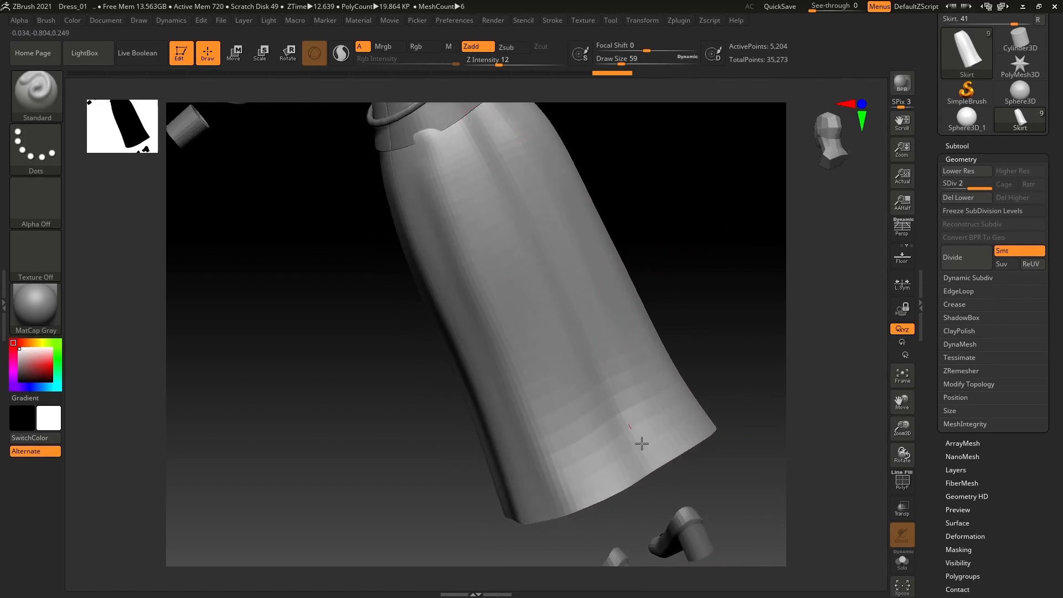
left_click_drag(677, 220, 553, 230)
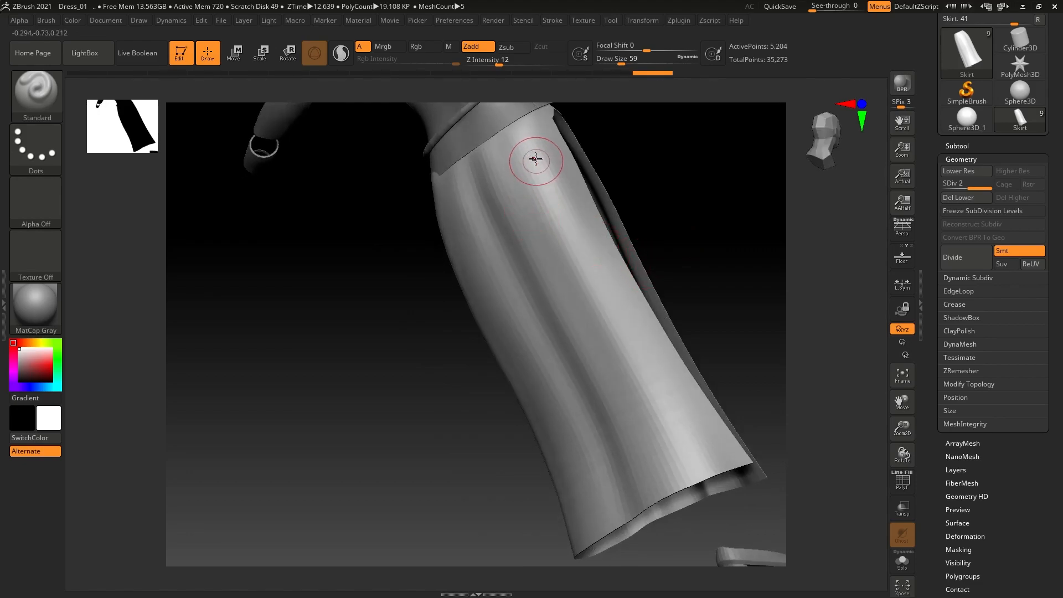
left_click_drag(723, 450, 641, 304)
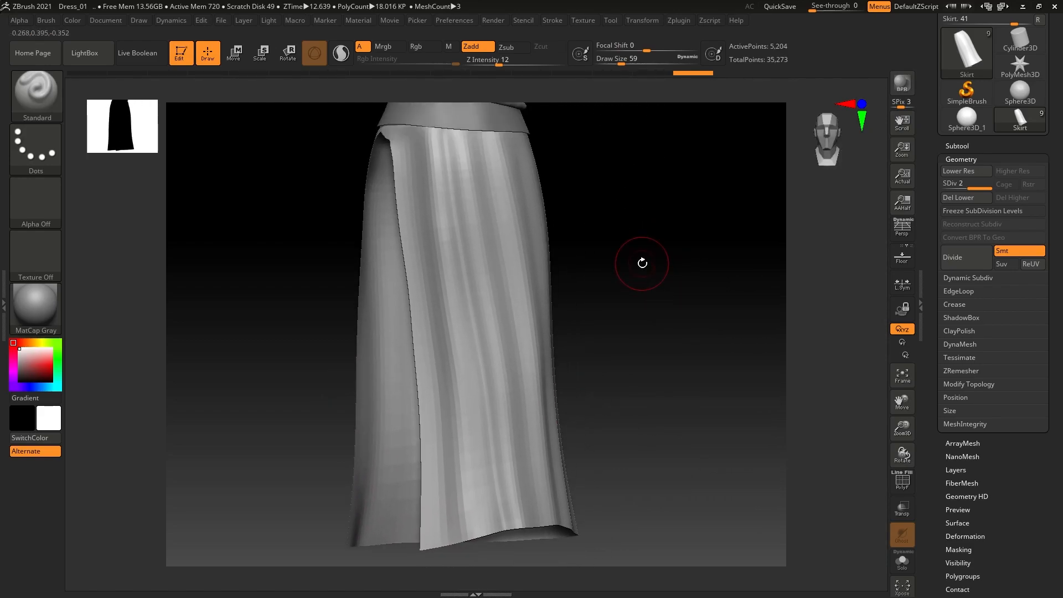
- Switch to the DamStandard brush and try a vertical crease down the skirt's front beside the slit
key("b")
key("d")
key("s")
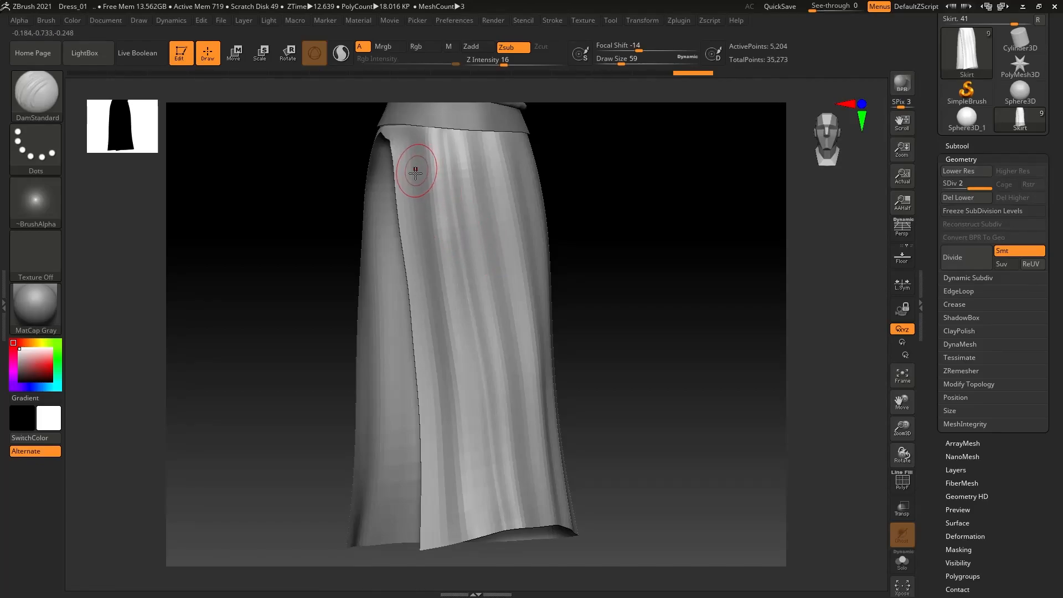
left_click_drag(414, 152, 432, 344)
key("ctrl+z")
- Set the DamStandard brush's Z Intensity to 9 and carve long vertical creases from the skirt's front around to its outer side
mouse_move(503, 65)
left_mouse_down()
mouse_move(488, 66)
mouse_move(496, 65)
left_mouse_up()
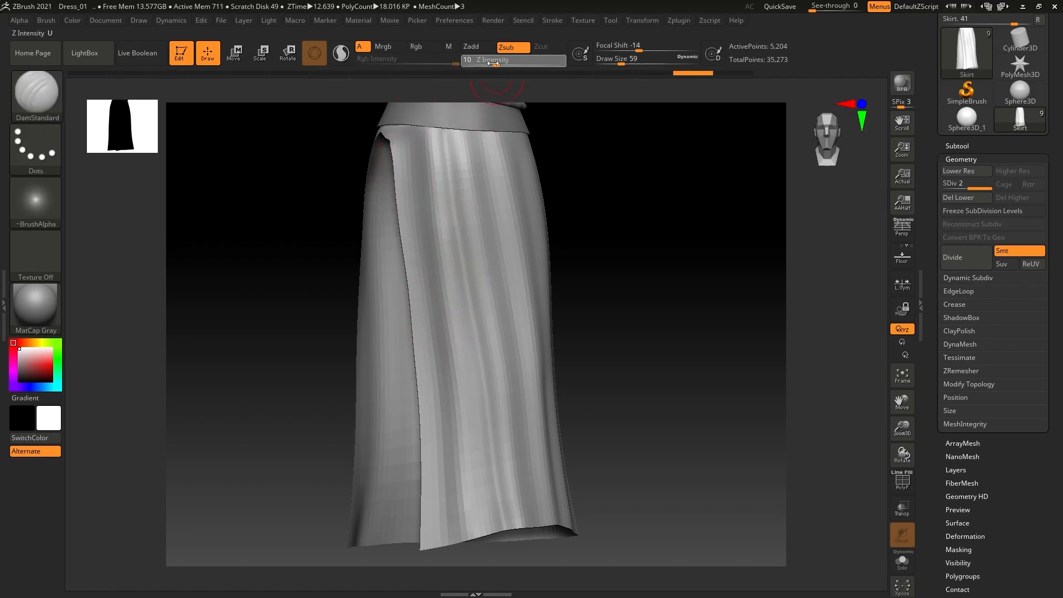
left_click_drag(490, 63, 494, 64)
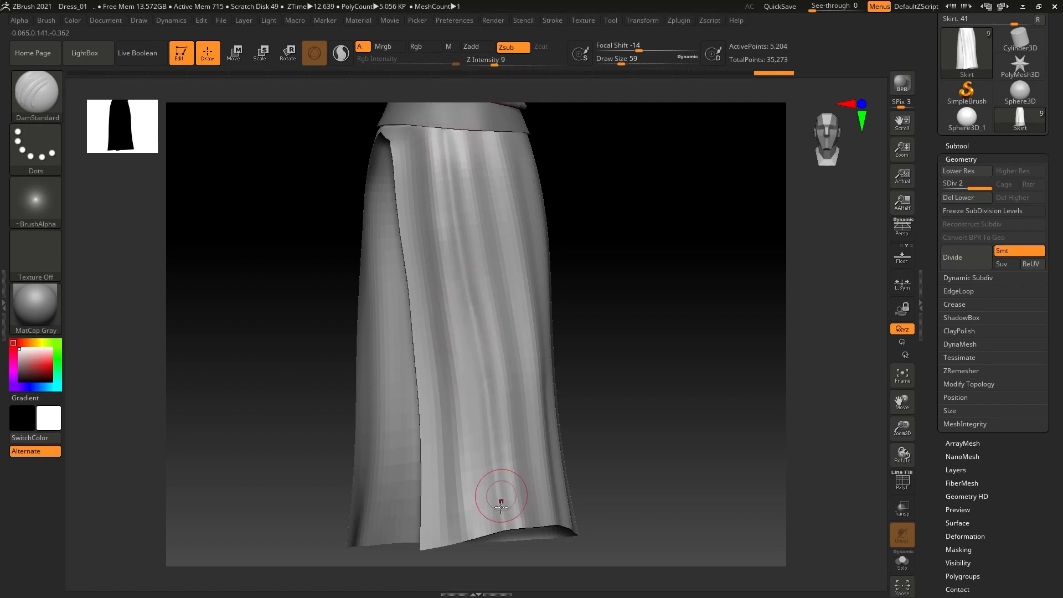
left_click_drag(664, 290, 575, 266)
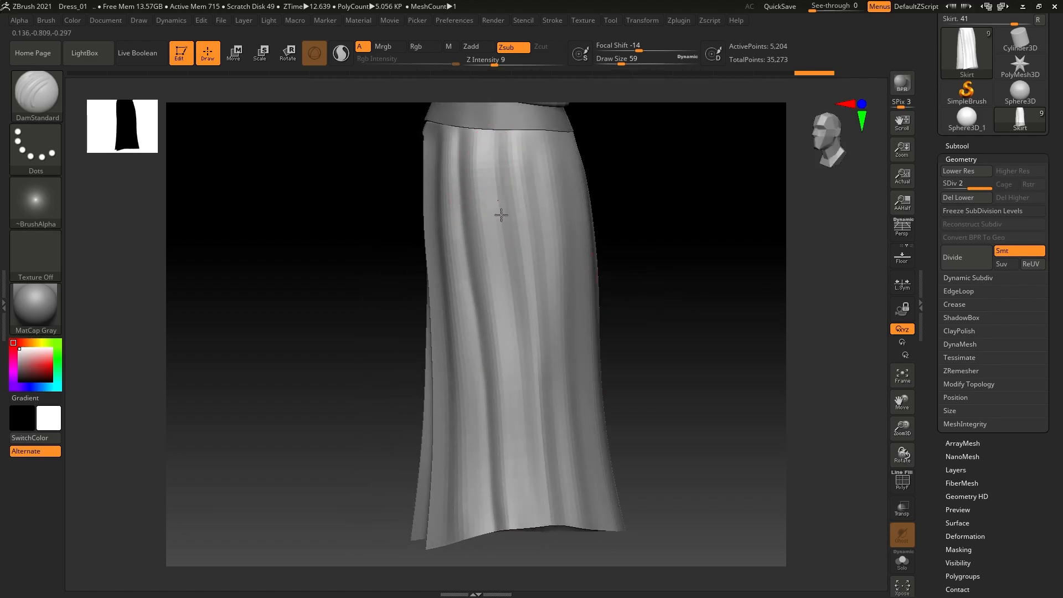
left_click_drag(743, 372, 581, 304)
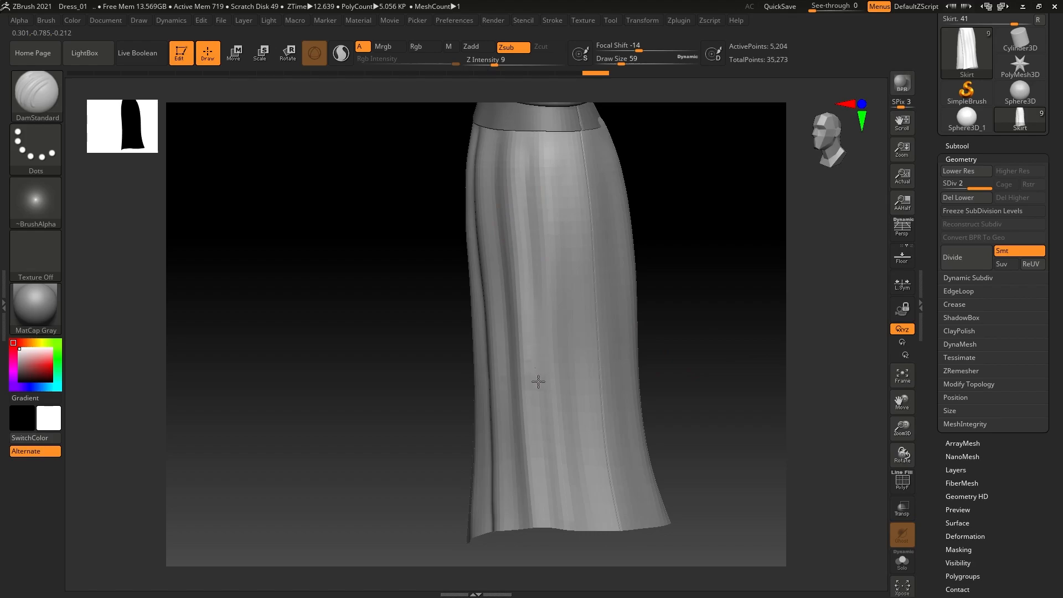
left_click_drag(706, 321, 576, 207)
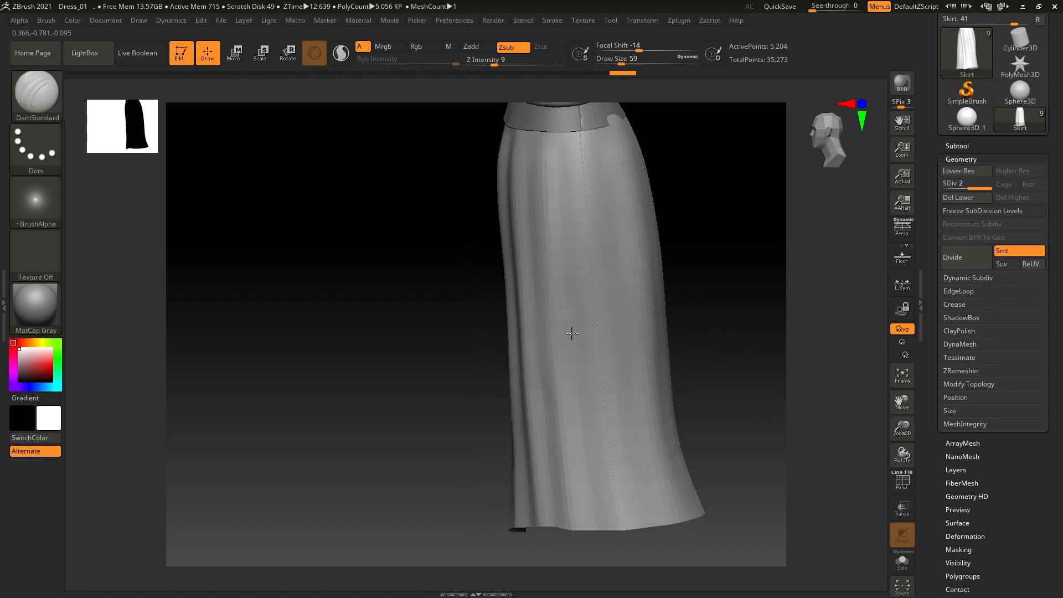
left_click_drag(719, 277, 610, 328)
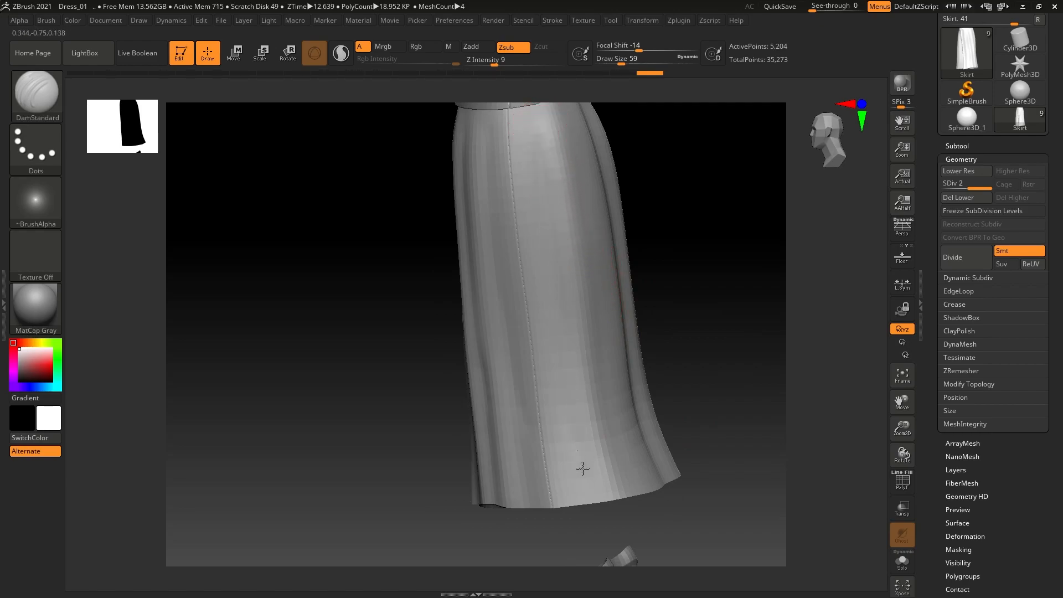
- Carve vertical creases between the folds from the skirt's outer side onto its back, running from waistband to hem
left_click_drag(718, 270, 624, 277)
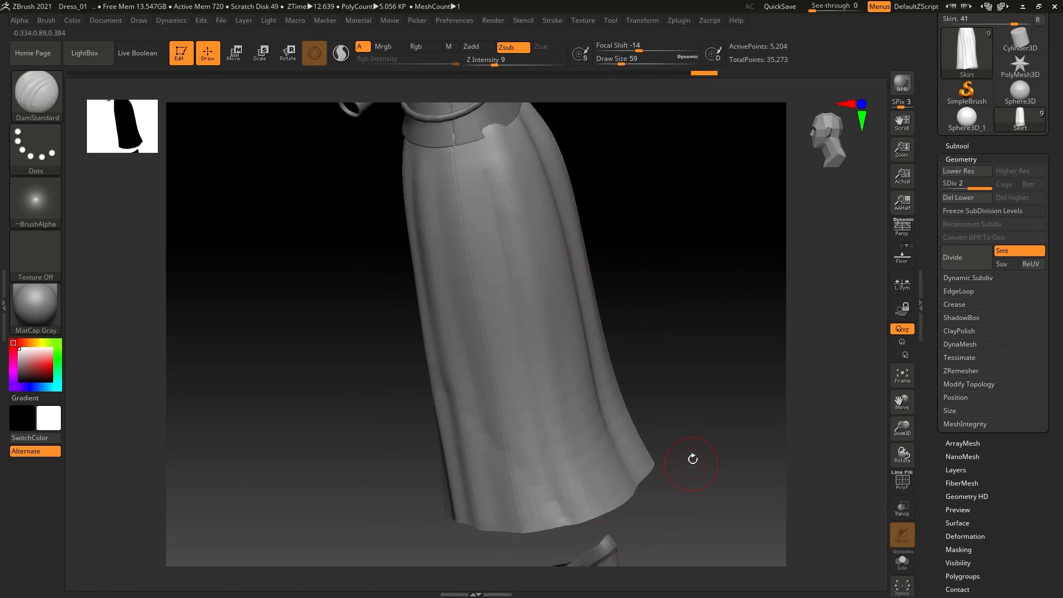
left_click_drag(516, 280, 487, 178)
left_click_drag(775, 288, 703, 296)
left_click_drag(492, 150, 514, 231)
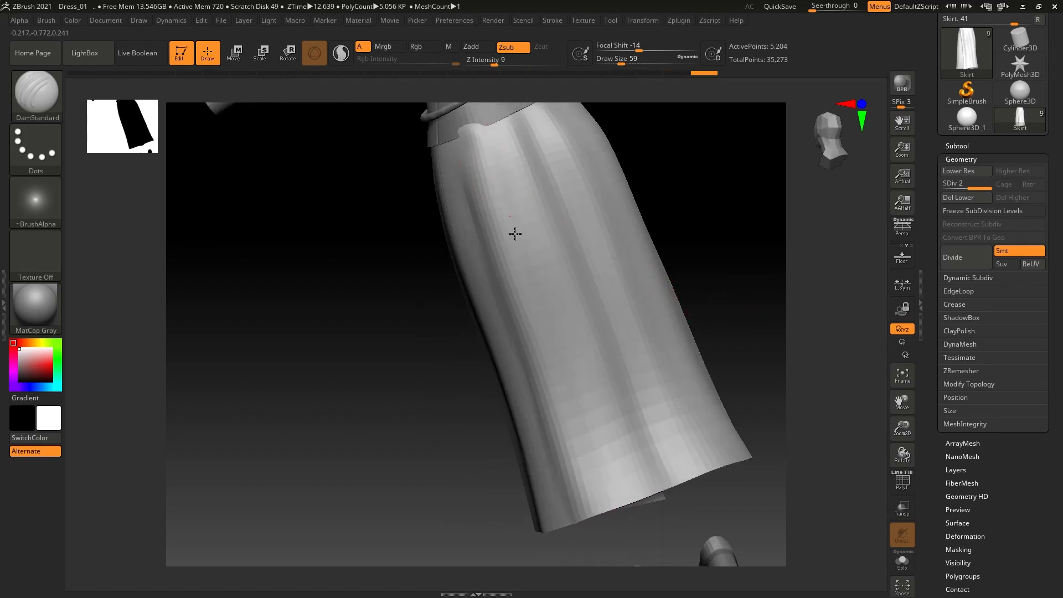
left_click_drag(311, 360, 439, 226)
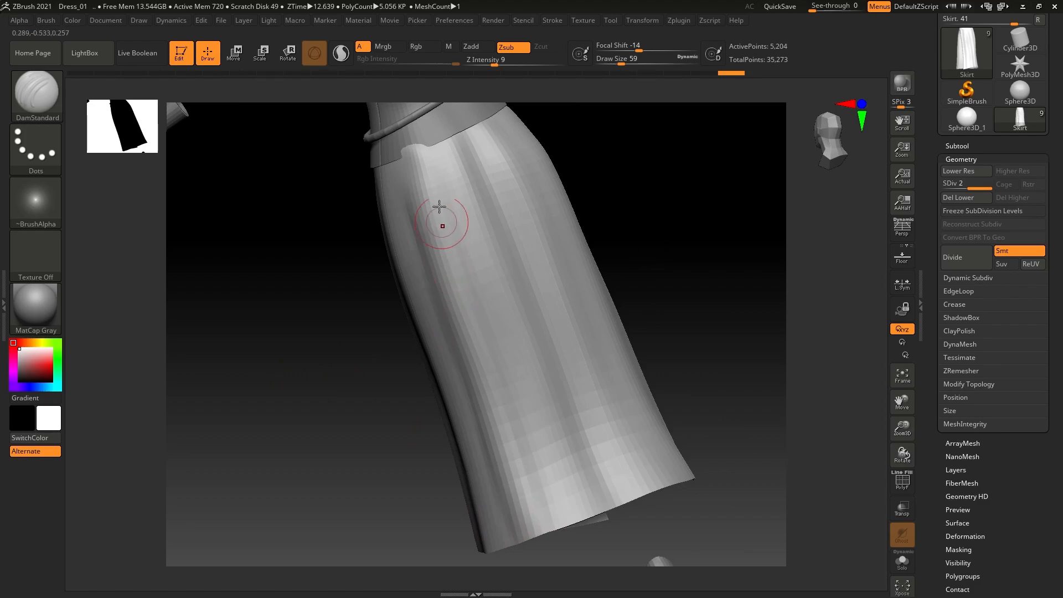
left_click_drag(689, 224, 669, 223)
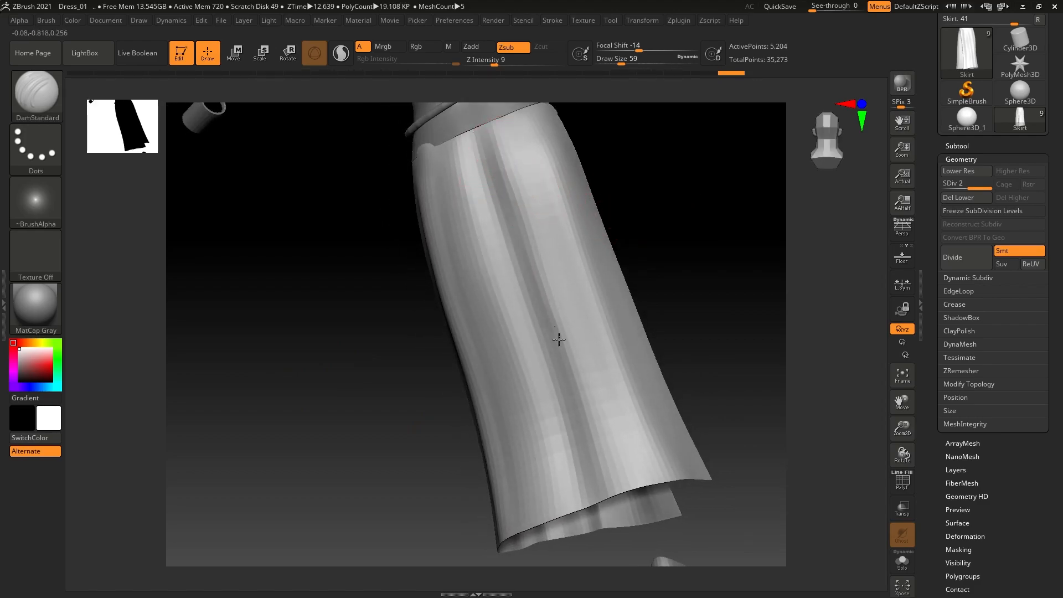
left_click_drag(599, 468, 603, 487)
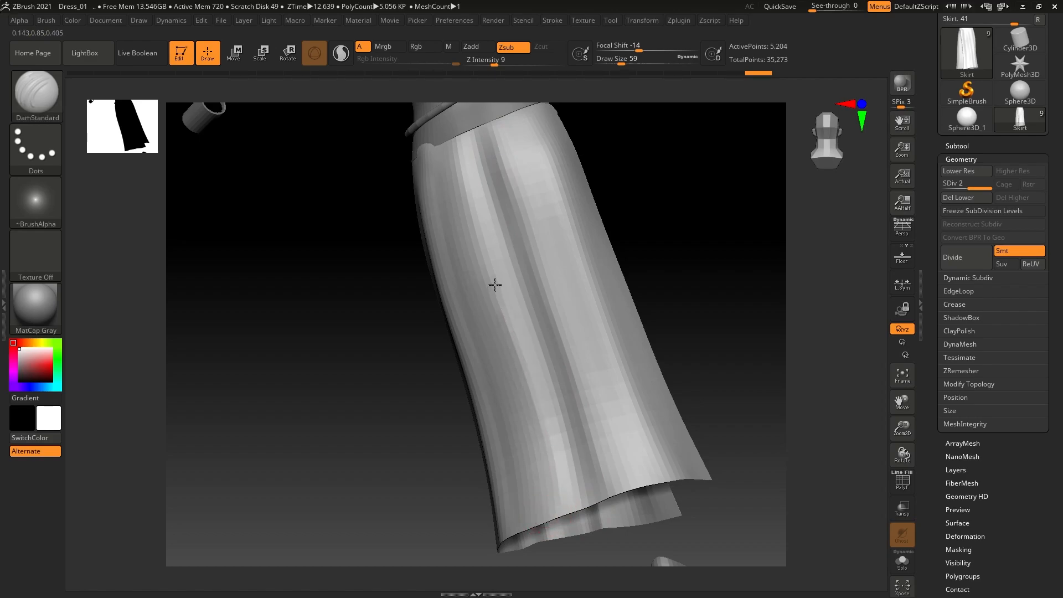
left_click_drag(472, 181, 468, 145)
- Cut long creases down the rest of the skirt's back, near the slit edge and along the fold valleys to the hem
left_click_drag(724, 228, 686, 230)
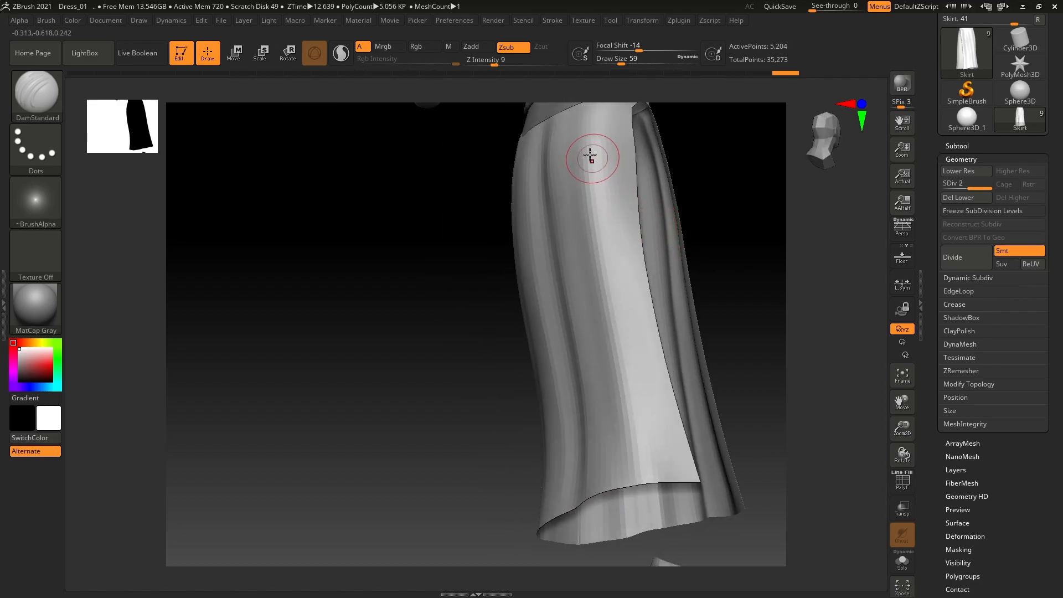
left_click_drag(591, 128, 596, 129)
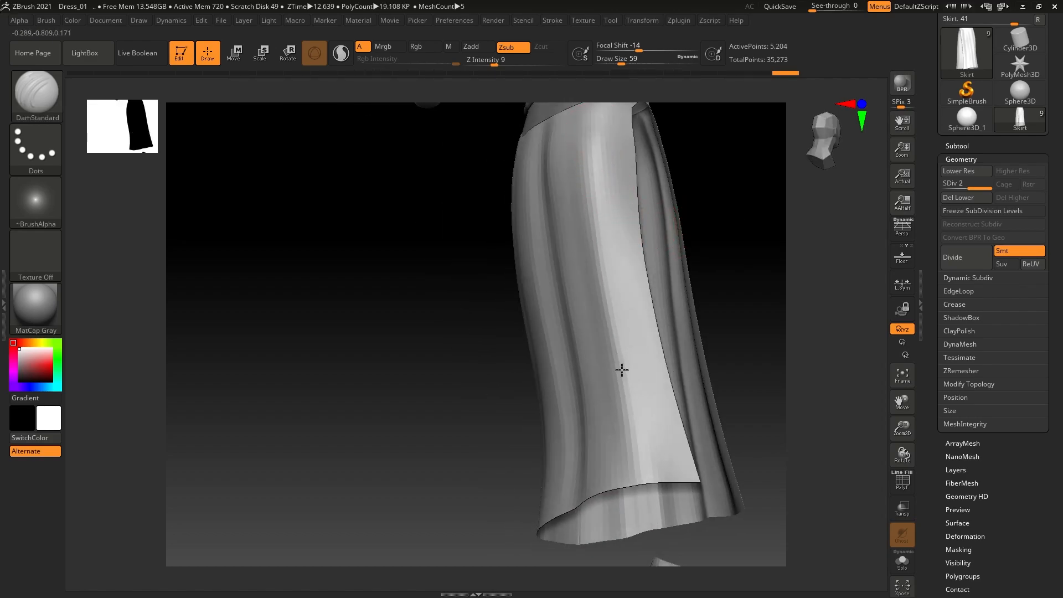
left_click_drag(637, 439, 632, 491)
left_click_drag(778, 296, 729, 265)
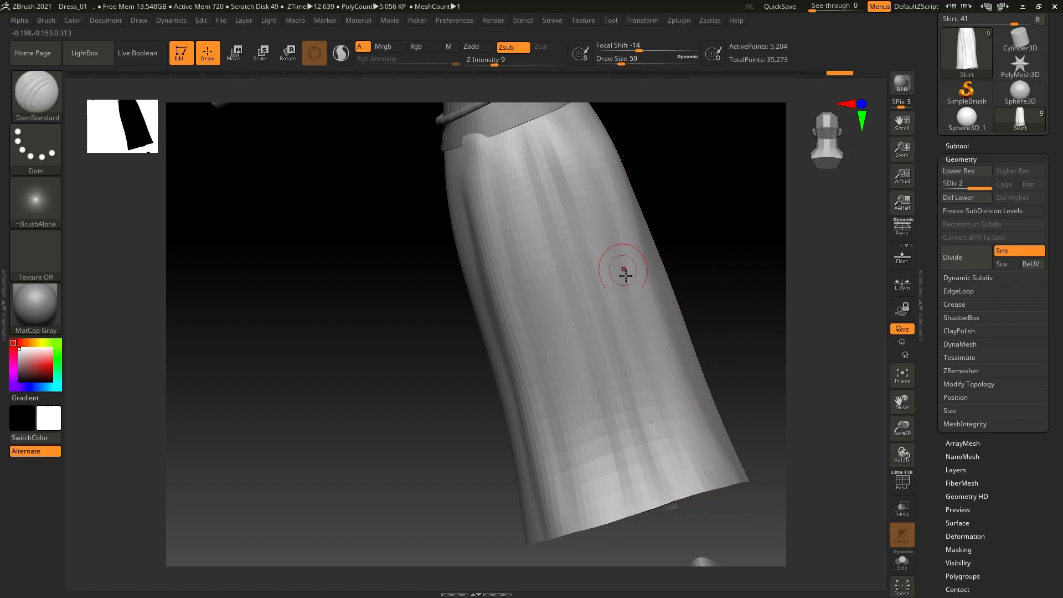
left_click_drag(738, 256, 702, 252)
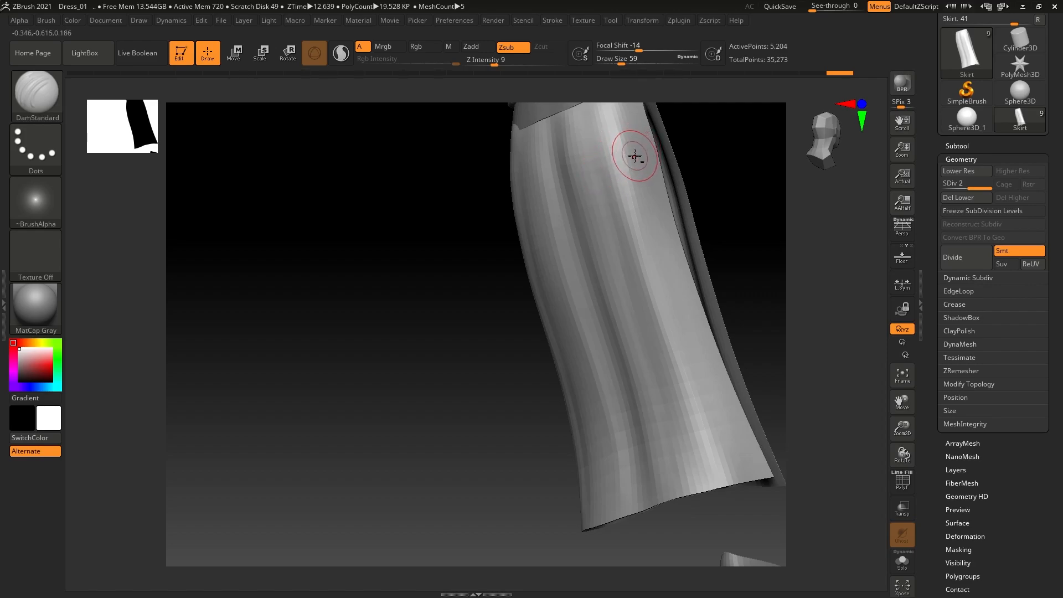
left_click_drag(705, 393, 735, 462)
left_click_drag(631, 191, 654, 269)
left_click_drag(690, 369, 736, 487)
- Divide the skirt mesh once more to subdivision level 3
left_click_drag(354, 342, 482, 242)
left_click_drag(424, 207, 346, 291, "alt")
left_click_drag(396, 260, 335, 276, "alt")
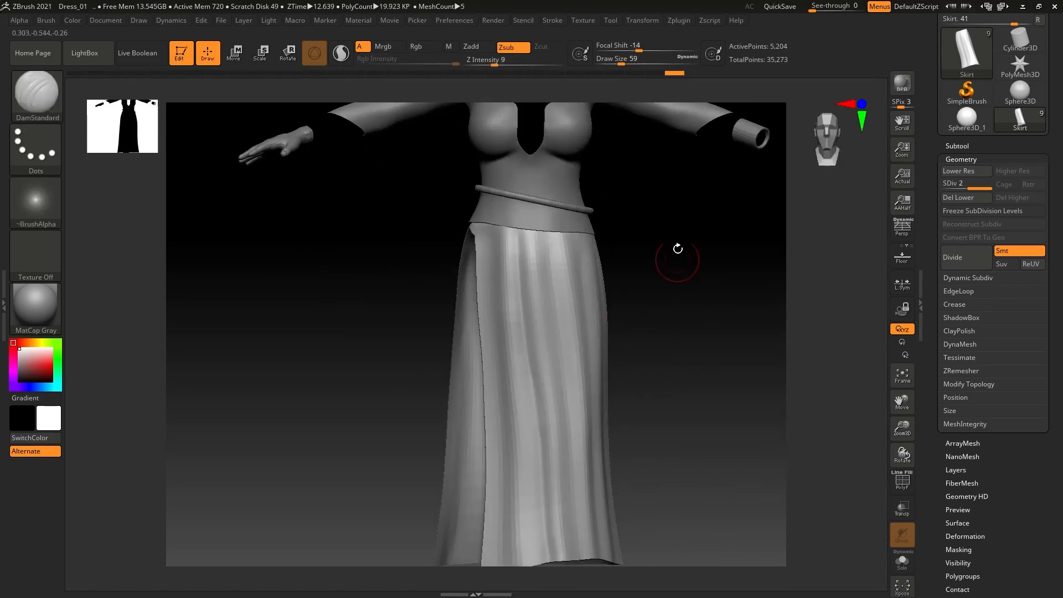
left_click_drag(676, 226, 626, 175, "alt")
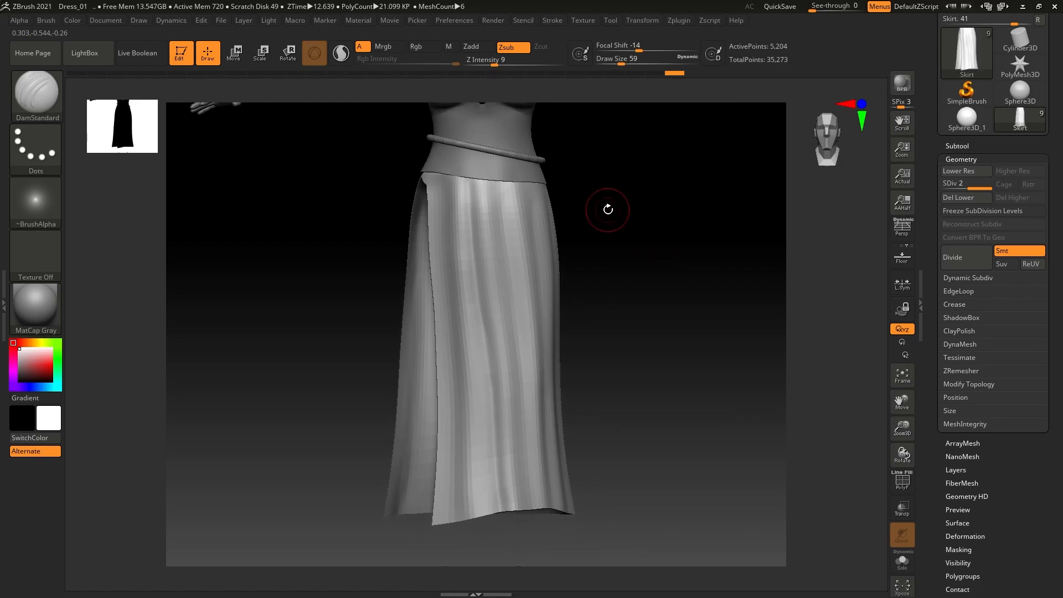
key("ctrl+d")
left_click_drag(617, 240, 643, 219, "alt")
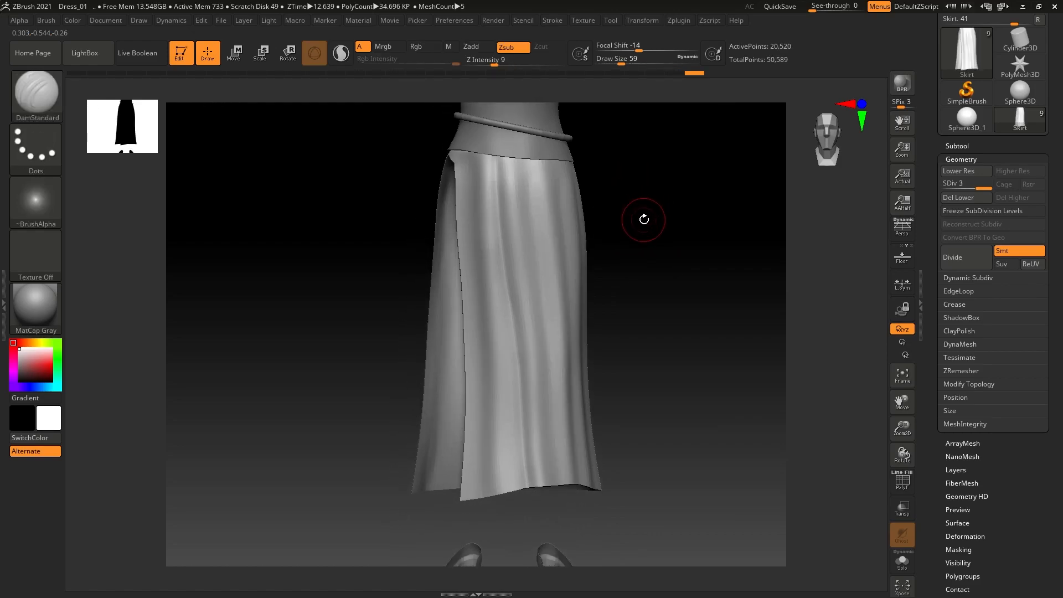
- Sharpen the creases below the waistband on the skirt's front and outer side with DamStandard, softening them with the Smooth brush
left_click_drag(644, 272, 586, 221)
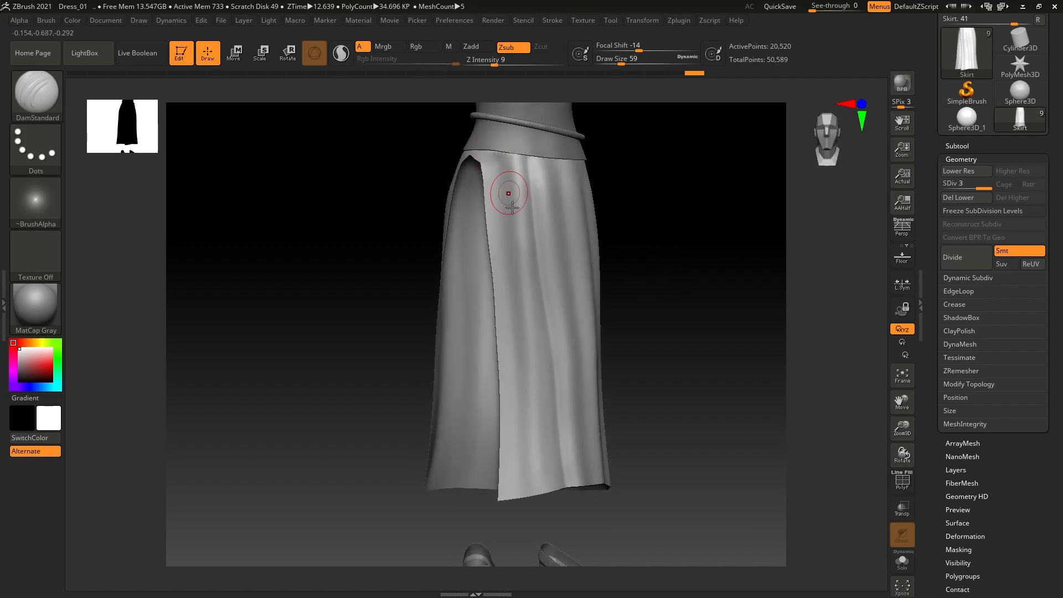
left_click_drag(705, 233, 558, 209)
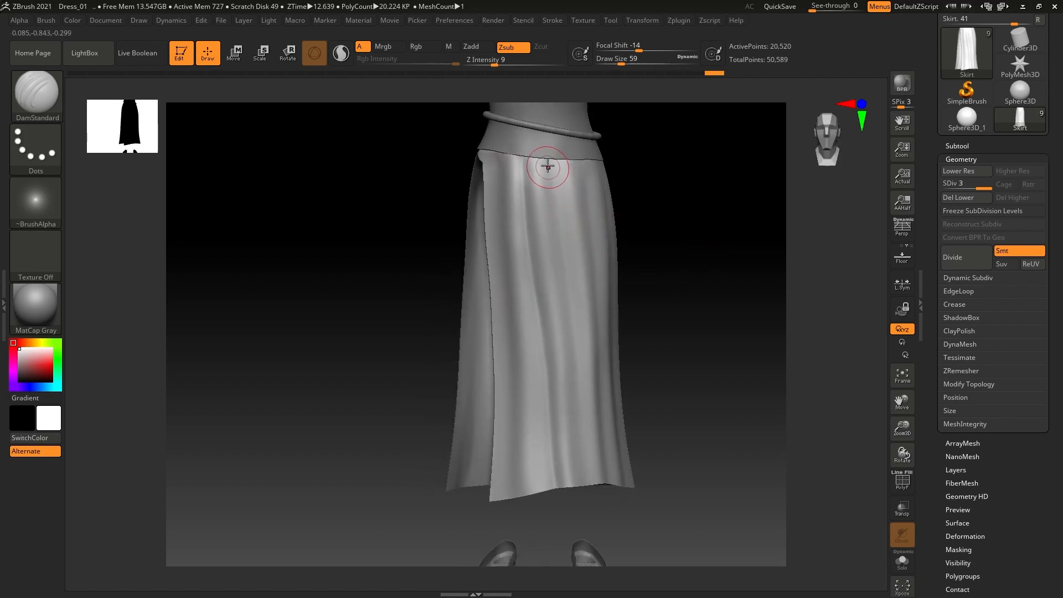
left_click_drag(695, 247, 553, 197)
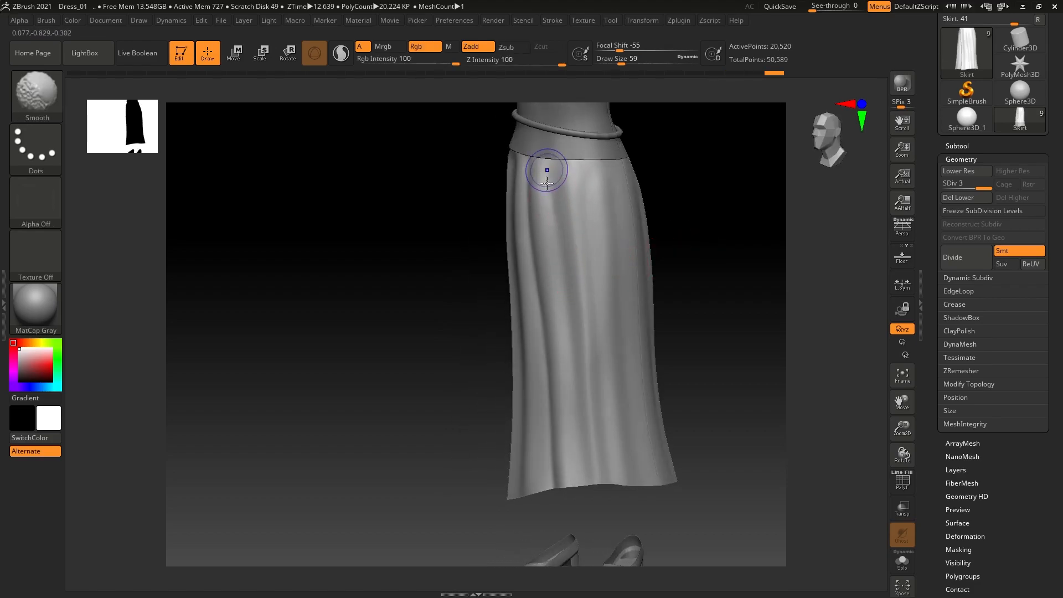
left_click_drag(723, 275, 596, 212)
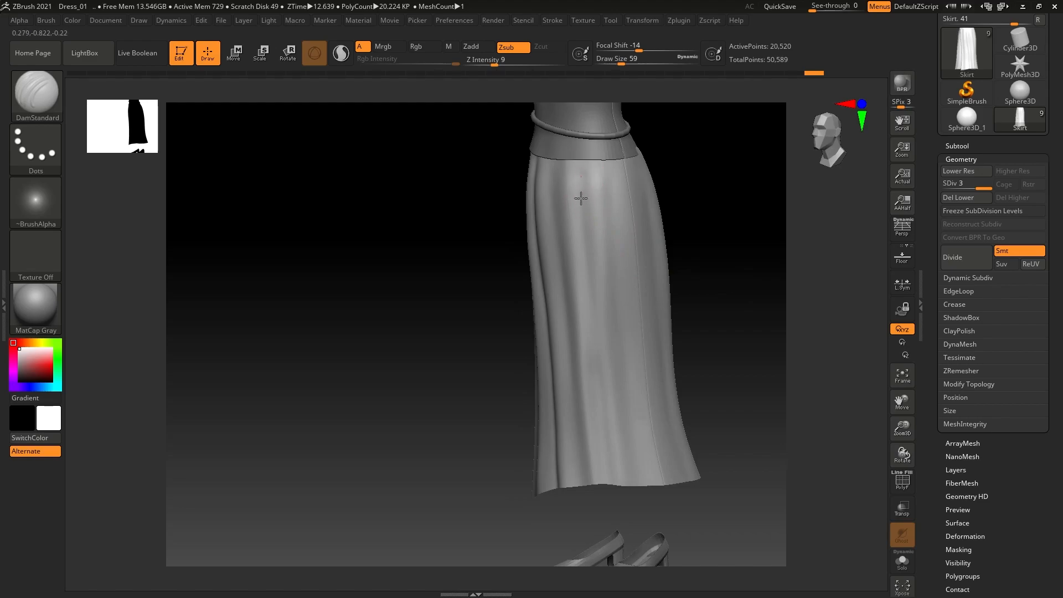
left_click_drag(588, 287, 588, 291)
left_click_drag(572, 172, 592, 299, "shift")
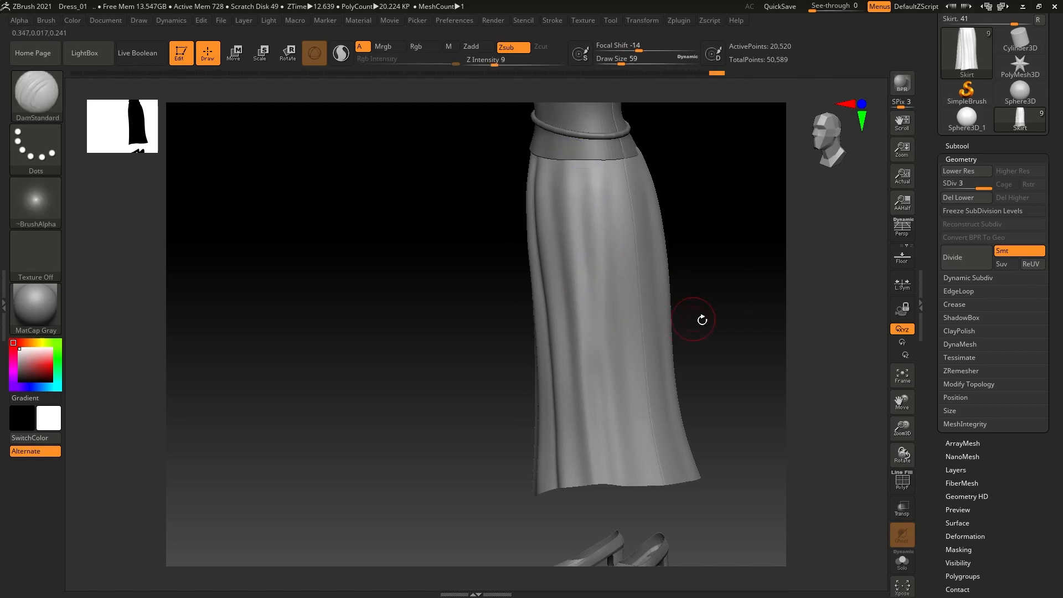
- Refine and smooth the lower folds along the skirt's outer side, back hem and slit edge with the DamStandard and Smooth brushes
left_click_drag(748, 321, 691, 335)
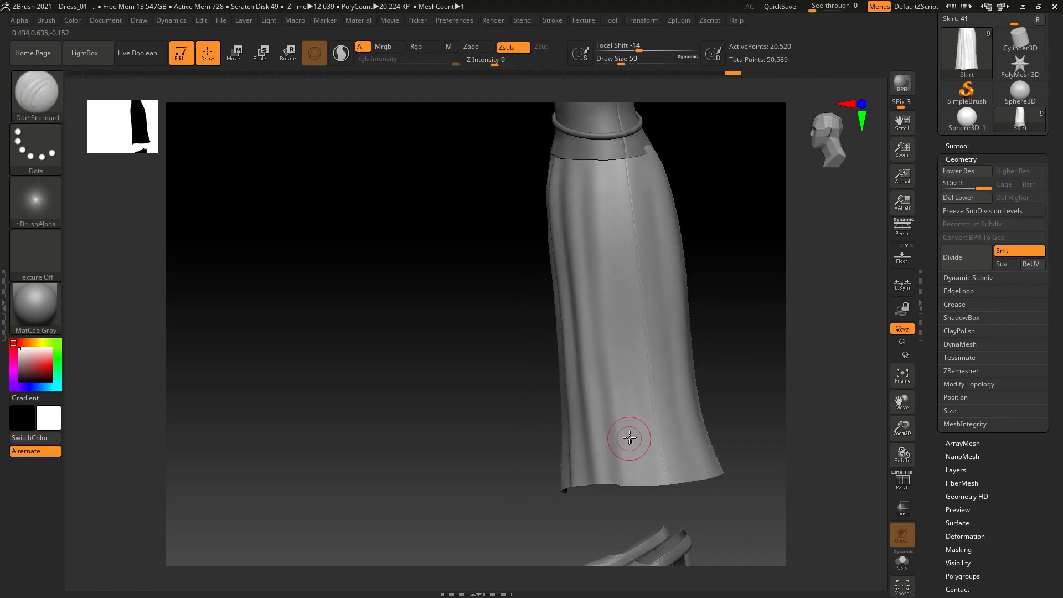
key("shift")
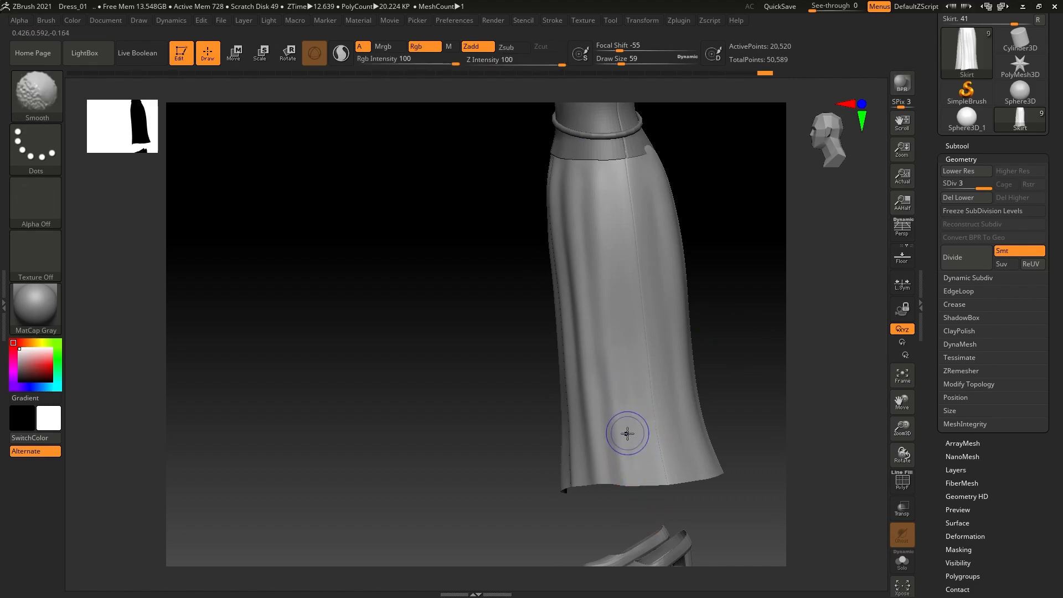
left_click_drag(416, 451, 489, 458)
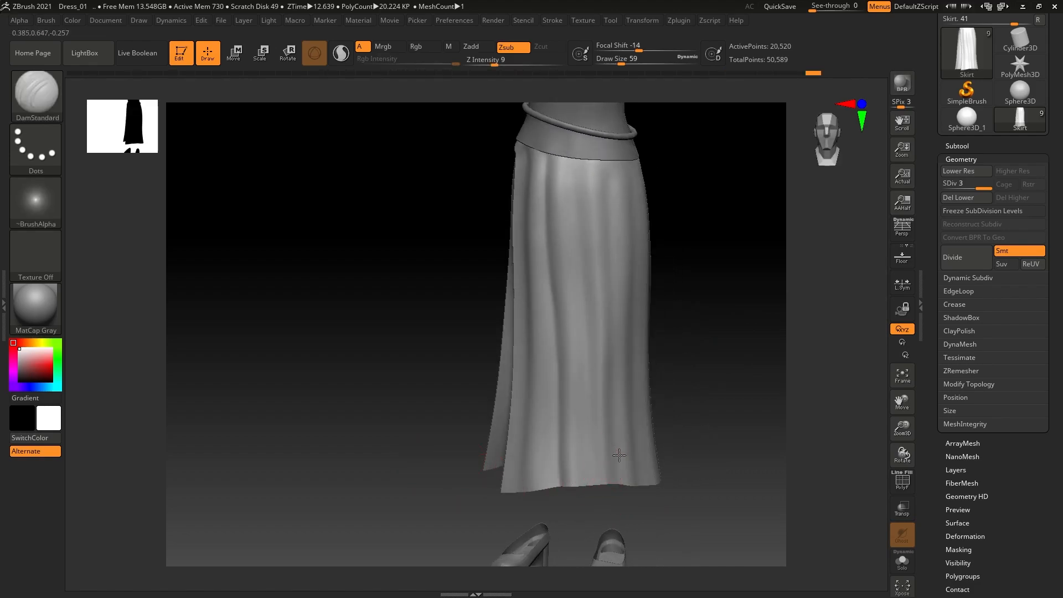
key("shift")
left_click_drag(742, 426, 660, 438)
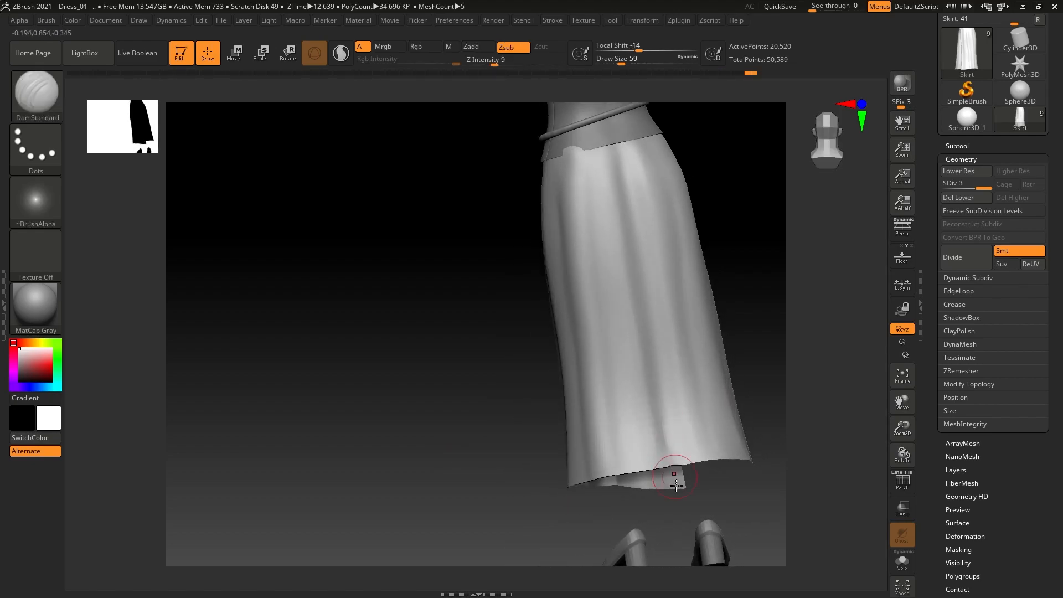
mouse_move(664, 379)
left_mouse_down("shift")
mouse_move(662, 357)
mouse_move(621, 439)
left_mouse_up("shift")
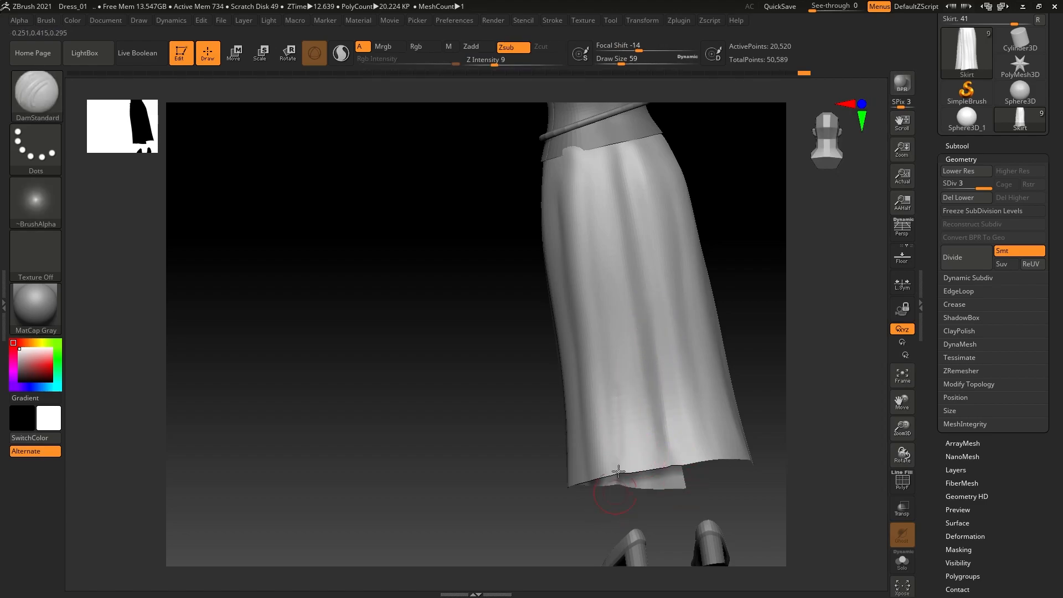
left_click_drag(436, 398, 563, 404)
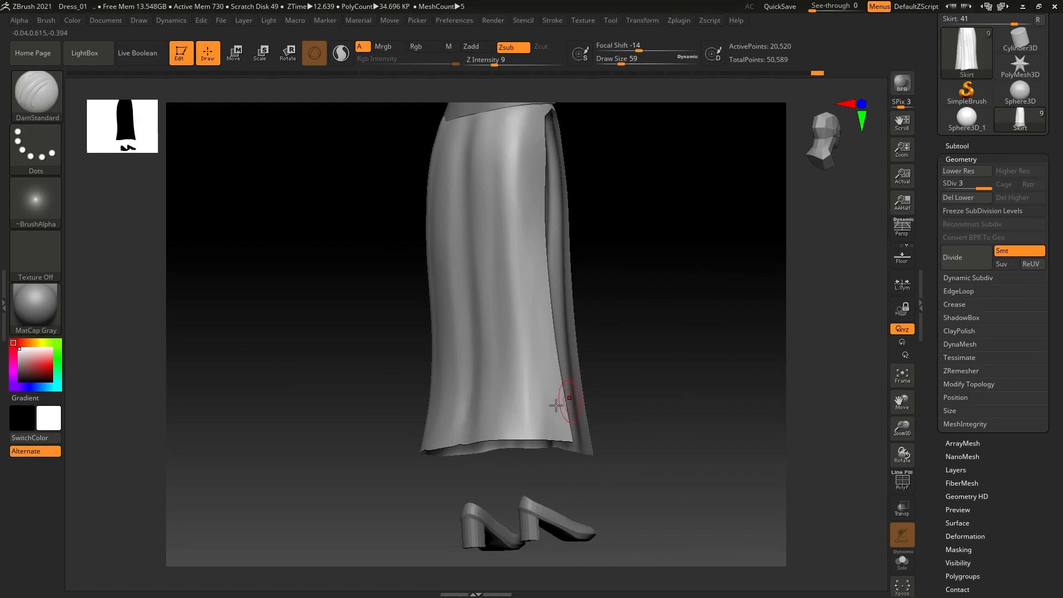
mouse_move(534, 297)
left_mouse_down("shift")
mouse_move(526, 408)
mouse_move(541, 347)
left_mouse_up("shift")
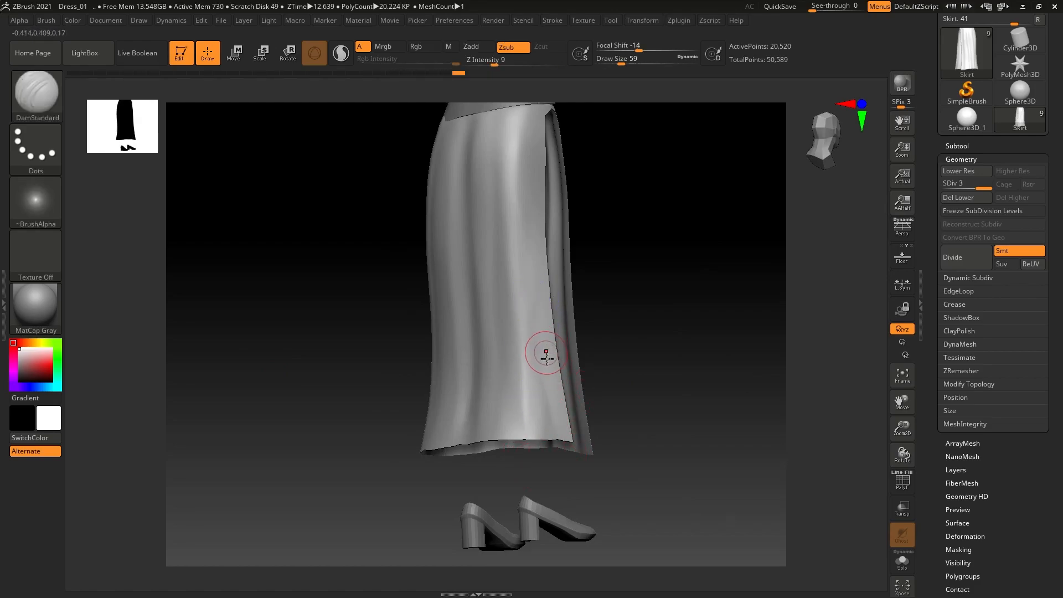
- Make Glove the active subtool and isolate it with Solo mode
mouse_move(643, 323)
left_mouse_down()
mouse_move(729, 327)
mouse_move(700, 325)
left_mouse_up()
left_click_drag(432, 234, 272, 365, "alt")
left_click_drag(629, 325, 629, 357, "alt")
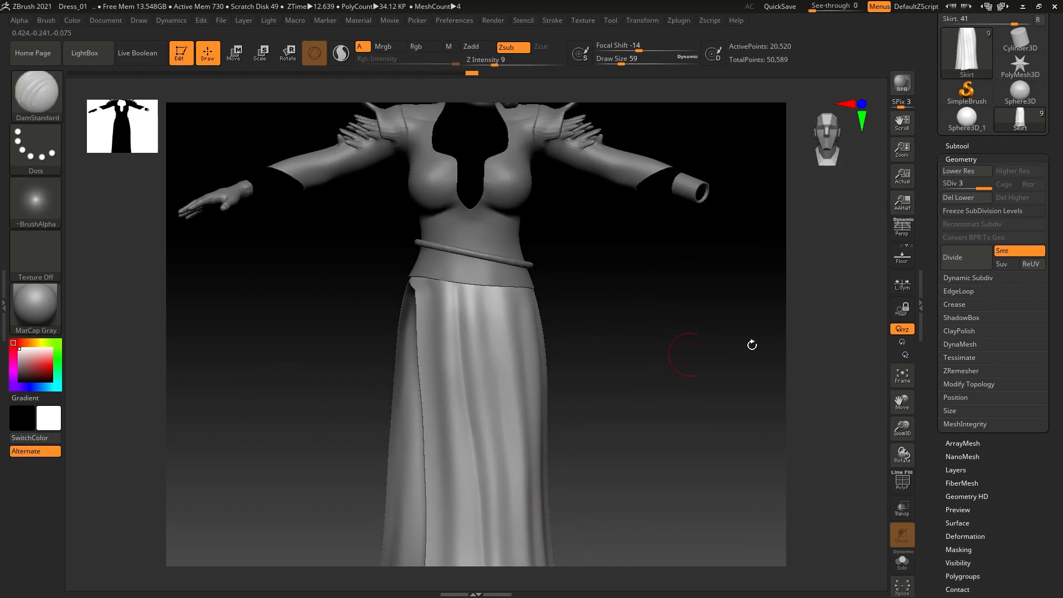
left_click(958, 146)
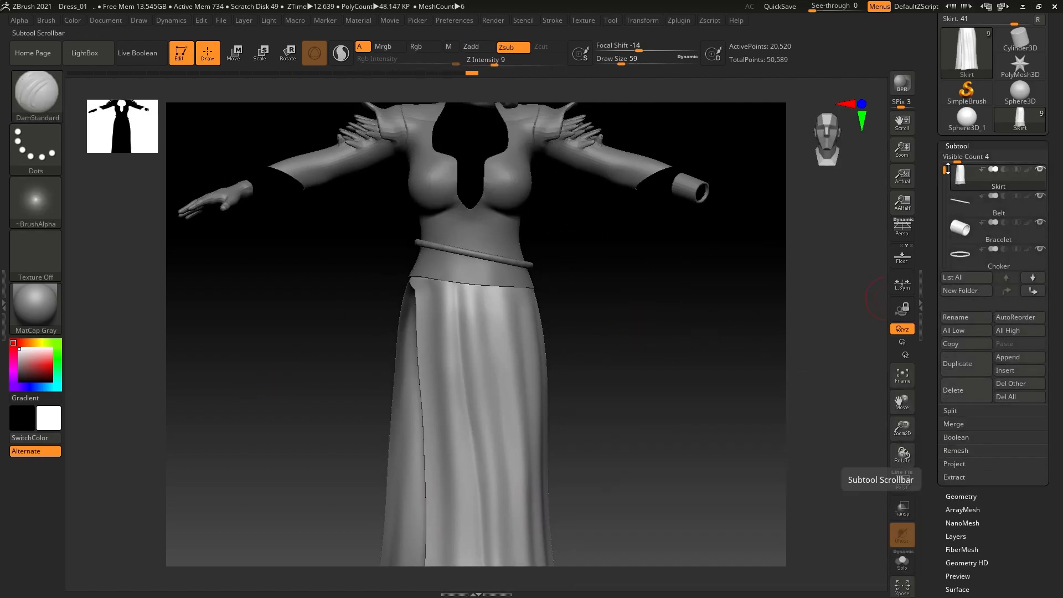
left_click_drag(946, 169, 946, 172)
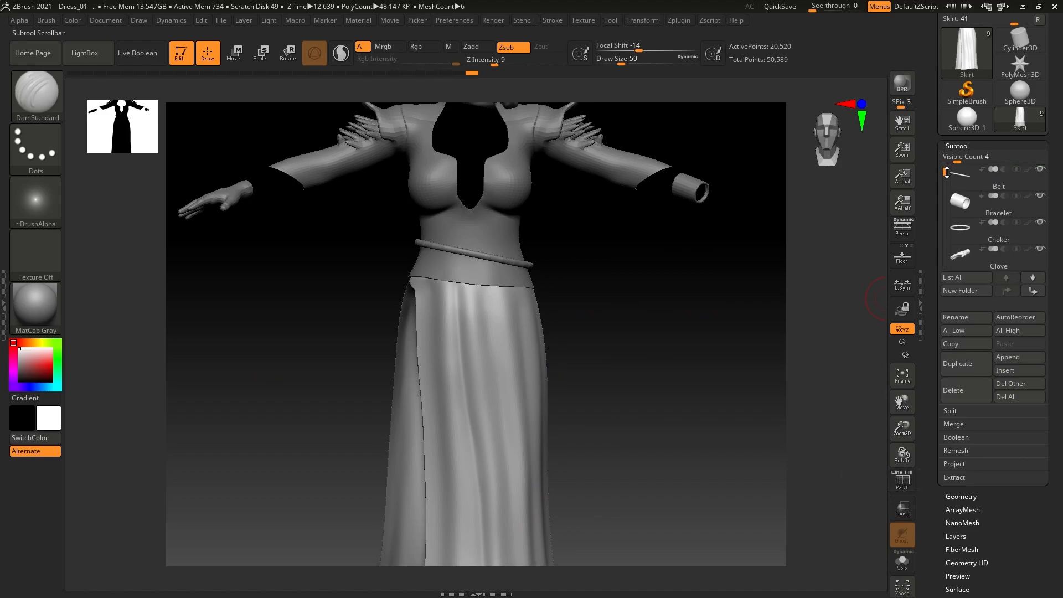
left_click(958, 253)
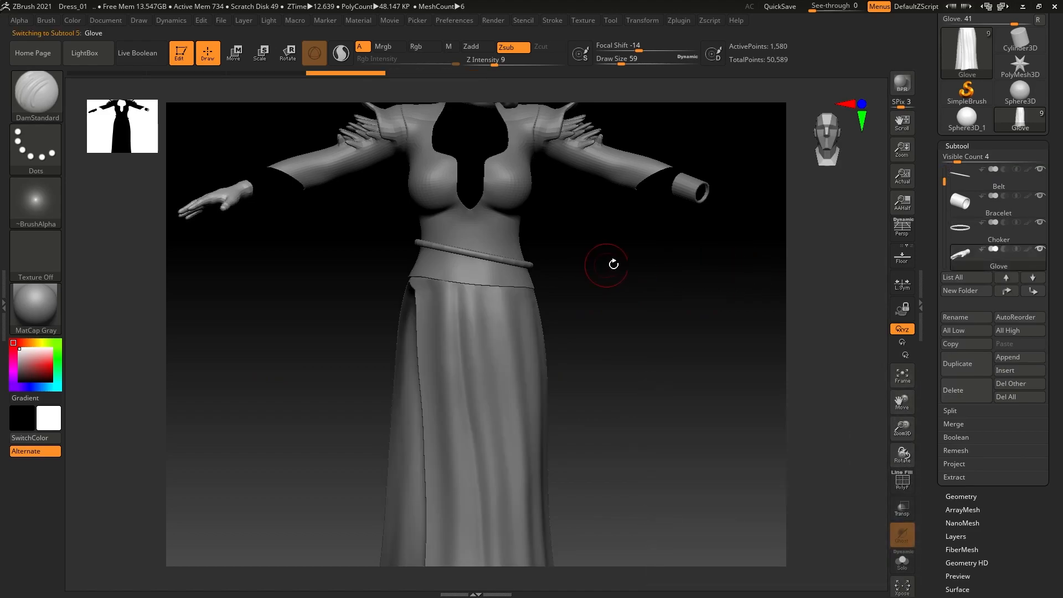
left_click(902, 560)
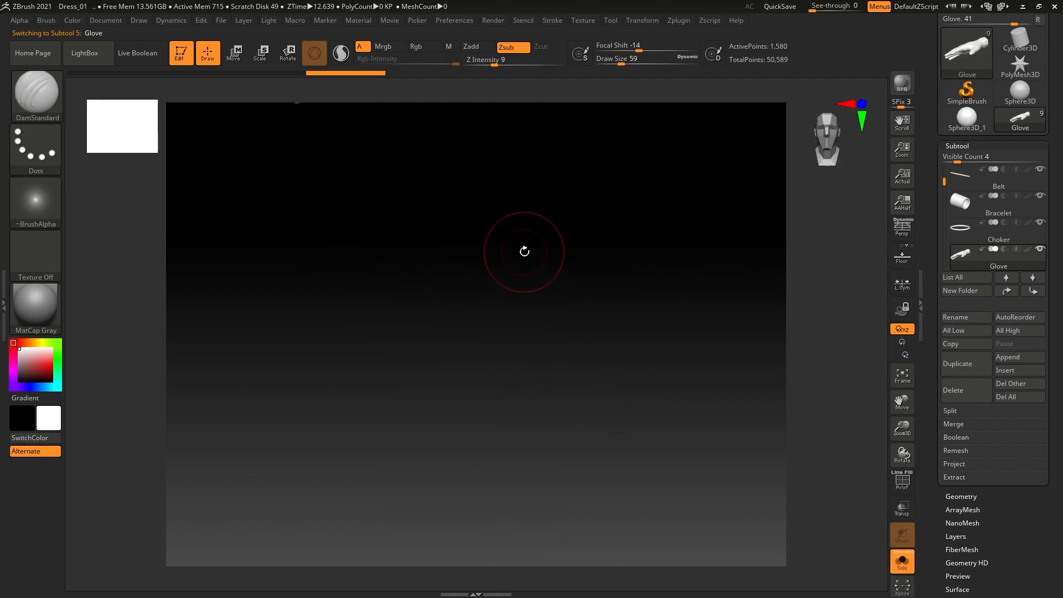
- Divide the Glove mesh once to raise its subdivision level
left_click_drag(520, 361, 590, 381)
left_click_drag(580, 337, 610, 417)
right_click_drag(512, 292, 575, 354, "ctrl")
mouse_move(631, 363)
left_mouse_down()
mouse_move(636, 373)
mouse_move(559, 363)
mouse_move(666, 386)
mouse_move(621, 318)
left_mouse_up()
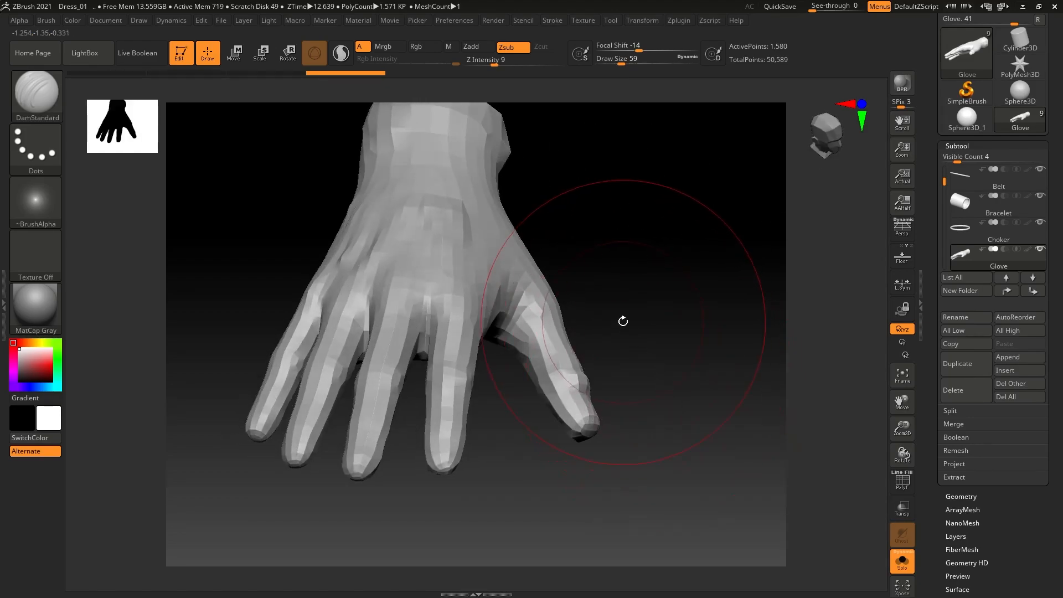
key("ctrl")
key("ctrl+d")
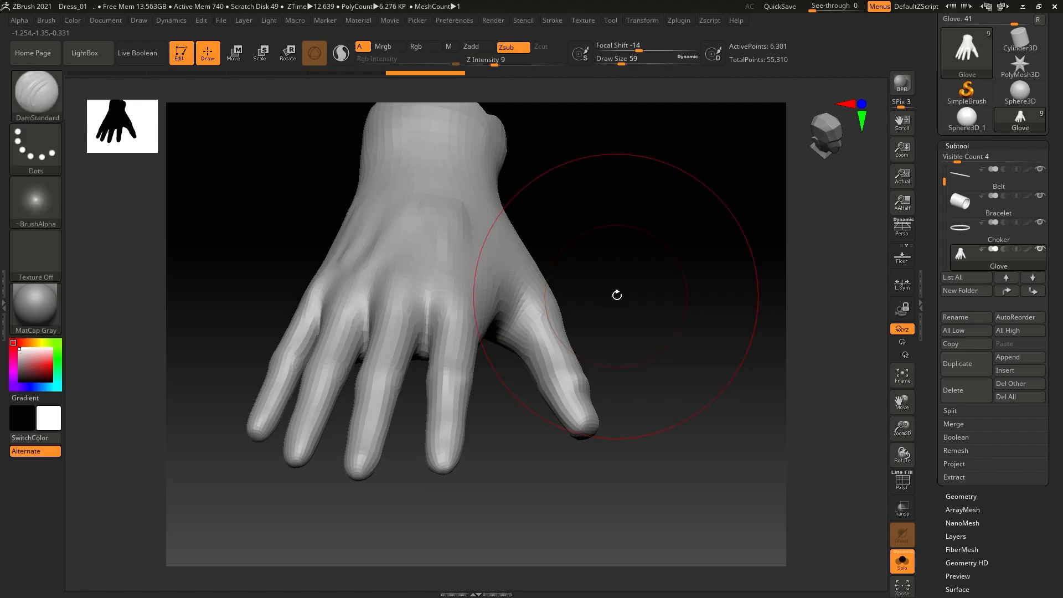
- Sculpt soft folds across the back of the glove with the Standard brush at draw size 13, and smooth the tendon area
key("b")
key("s")
key("t")
key("s")
mouse_move(639, 277)
left_mouse_down()
mouse_move(629, 278)
mouse_move(676, 311)
left_mouse_up()
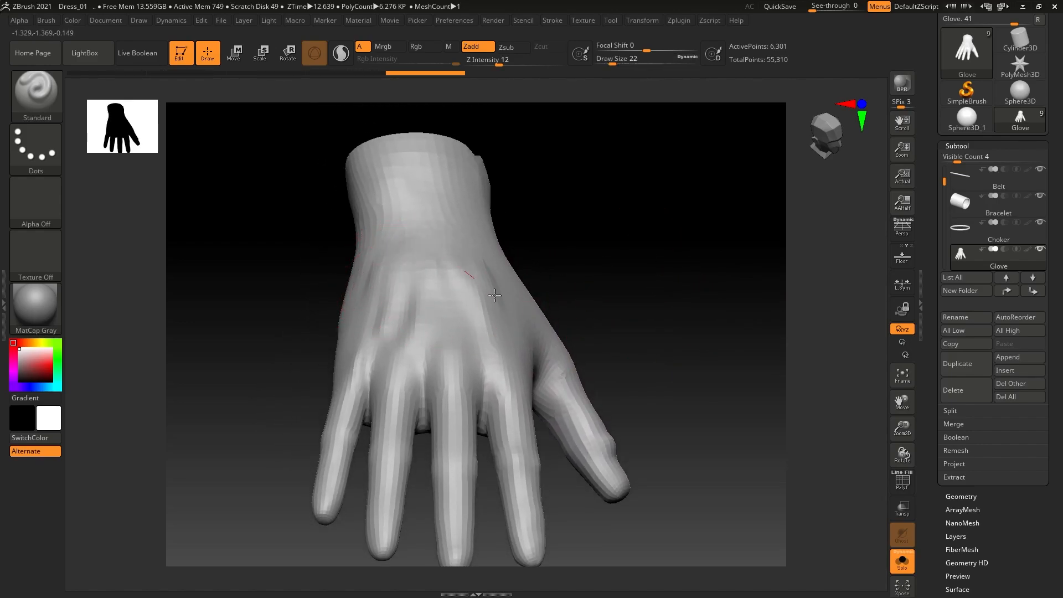
key("s")
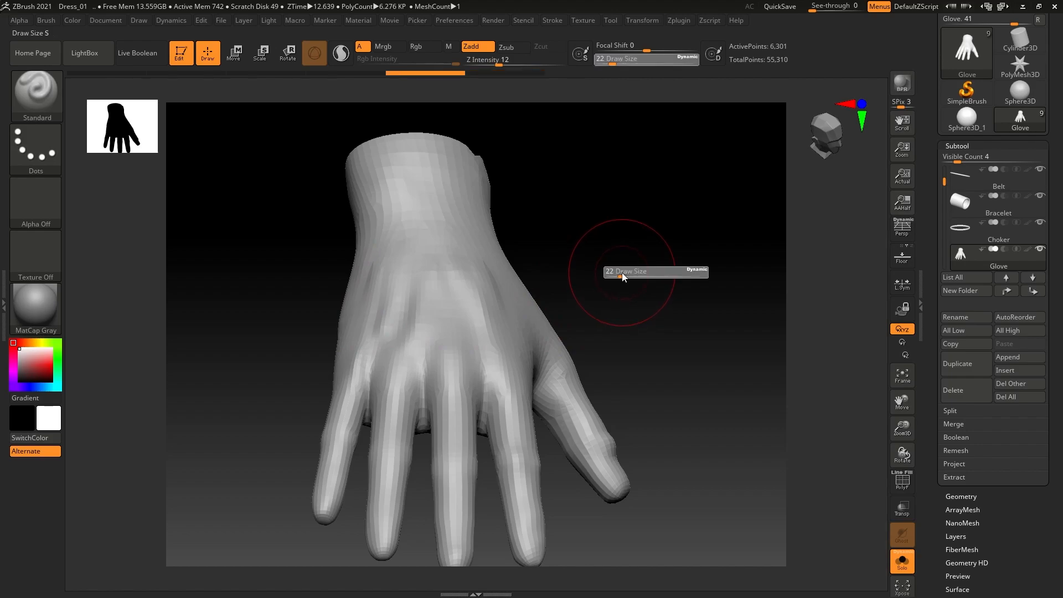
left_click_drag(622, 277, 616, 276)
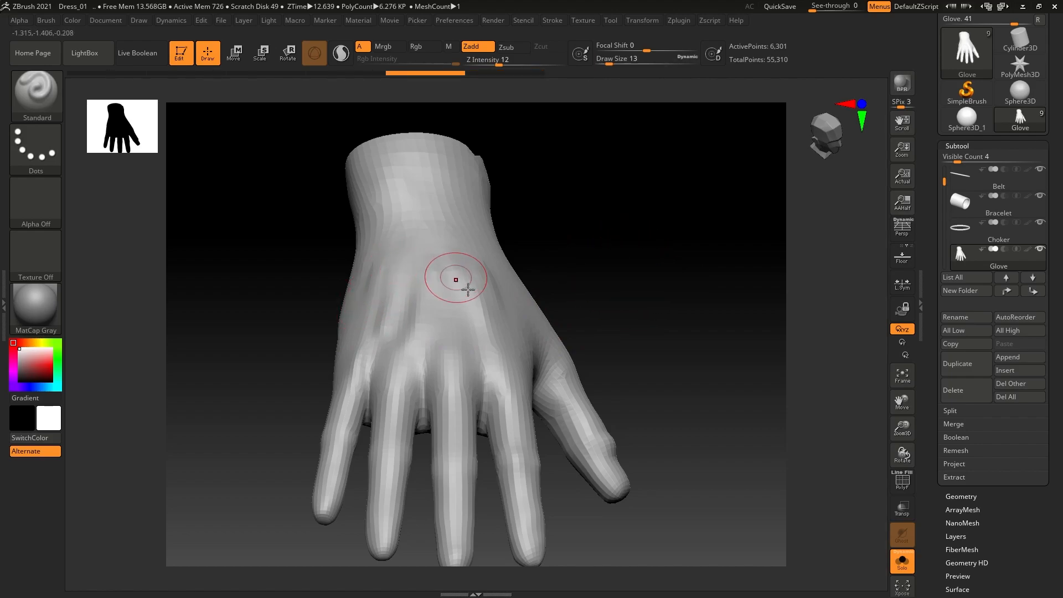
left_click_drag(430, 271, 383, 333)
left_click_drag(456, 290, 442, 303)
mouse_move(412, 261)
left_mouse_down("shift")
mouse_move(457, 277)
mouse_move(476, 319)
mouse_move(362, 330)
left_mouse_up("shift")
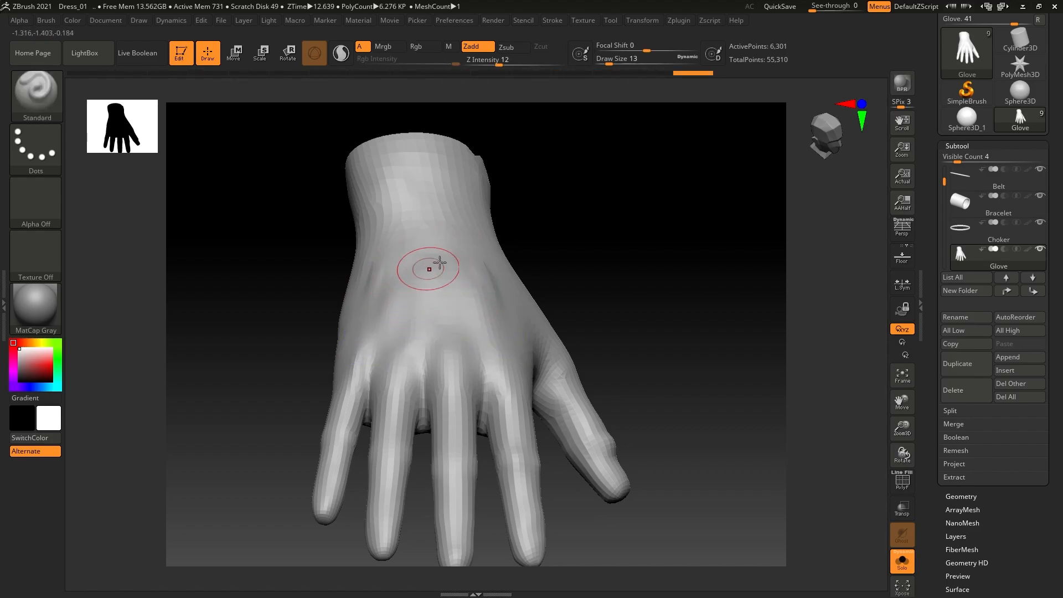
- Carve curved creases across the back of the glove with the DamStandard brush
key("b")
key("d")
key("s")
left_click_drag(473, 327, 446, 301)
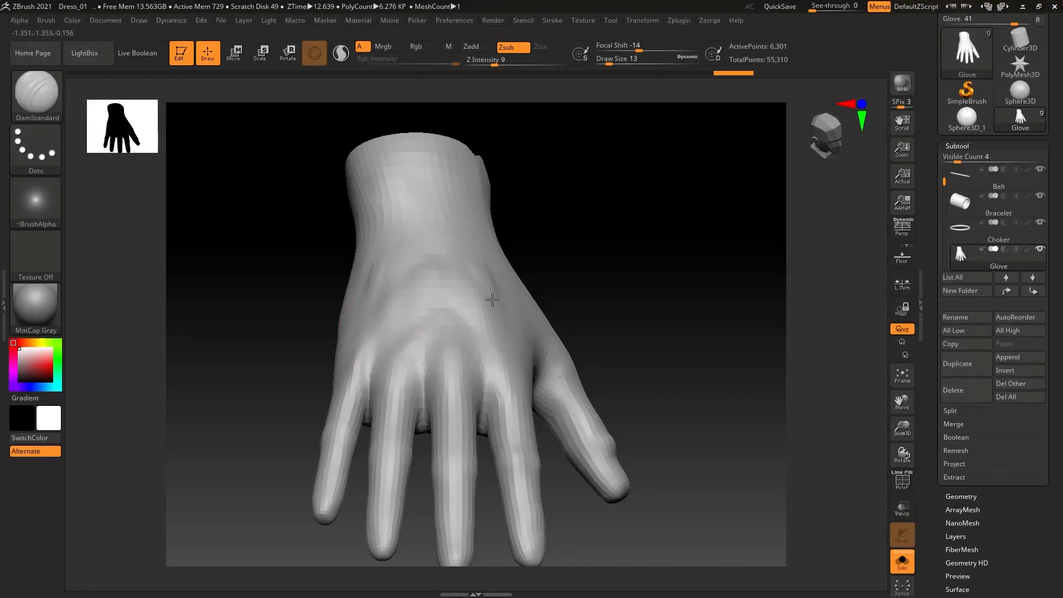
mouse_move(614, 251)
left_mouse_down()
mouse_move(588, 249)
mouse_move(576, 265)
mouse_move(602, 245)
left_mouse_up()
- Build up the knuckles along the base of the fingers with the Standard brush
key("b")
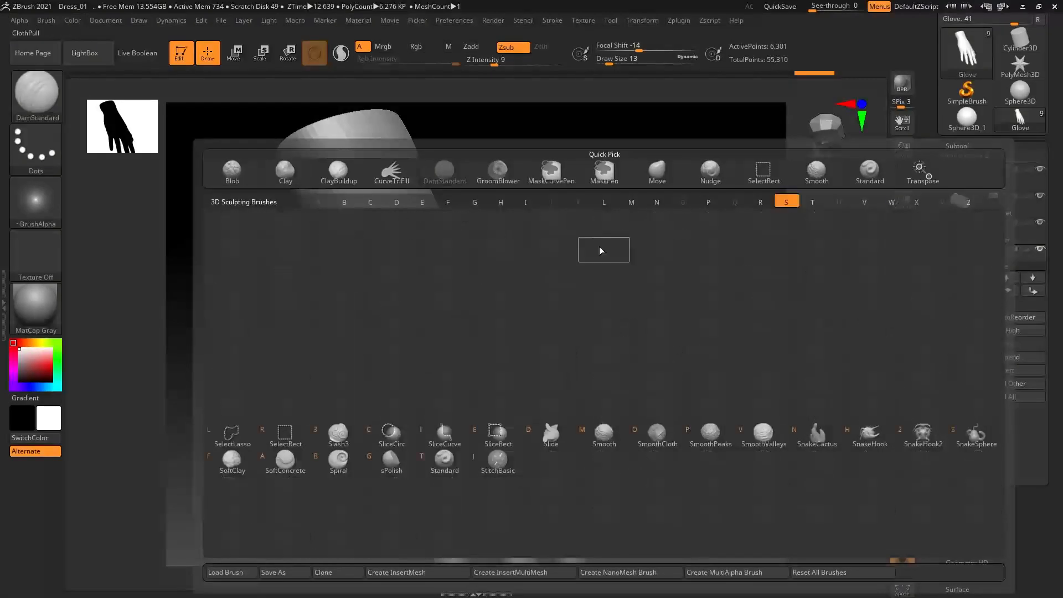
key("s")
key("t")
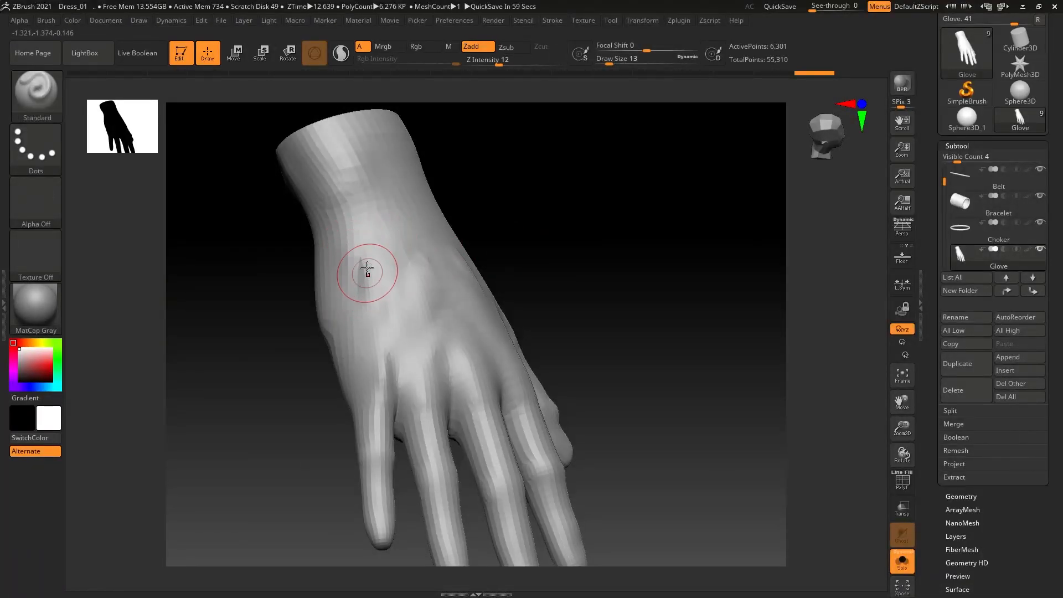
mouse_move(377, 384)
left_mouse_down()
mouse_move(380, 375)
mouse_move(427, 387)
left_mouse_up()
left_click_drag(653, 370, 564, 378)
left_click_drag(469, 391, 469, 382)
left_click_drag(535, 396, 553, 385)
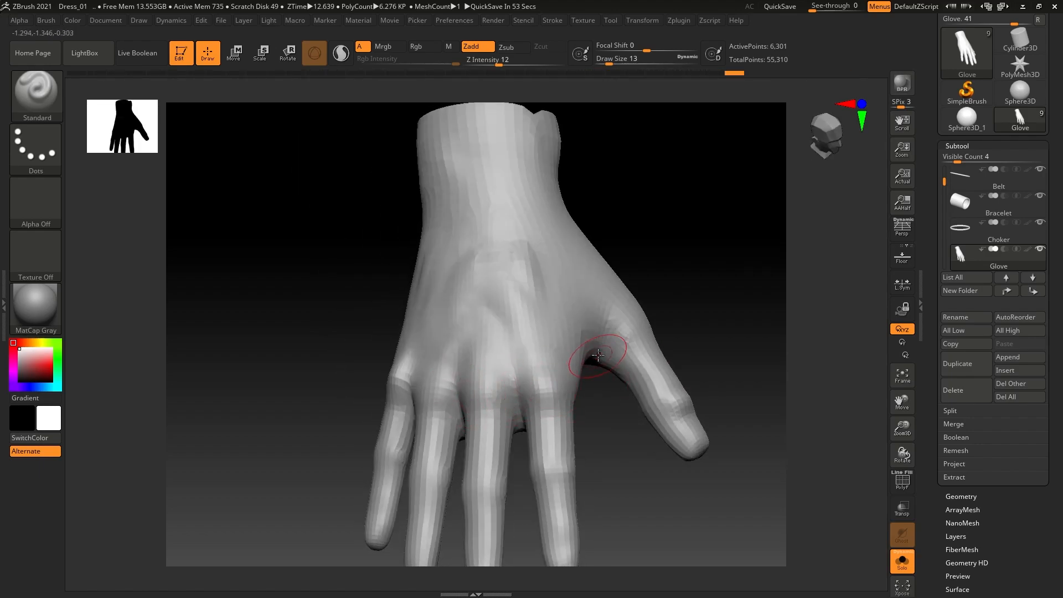
- Build up the glove's palm side around the thumb base and below the fingers with the Standard brush
left_click_drag(645, 322, 612, 334)
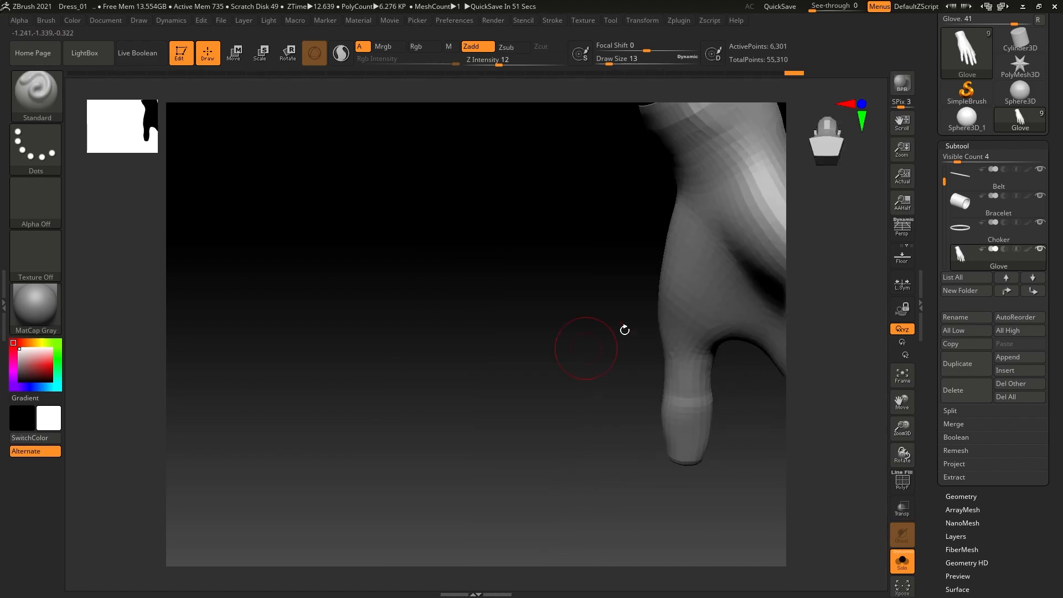
left_click_drag(522, 372, 457, 327)
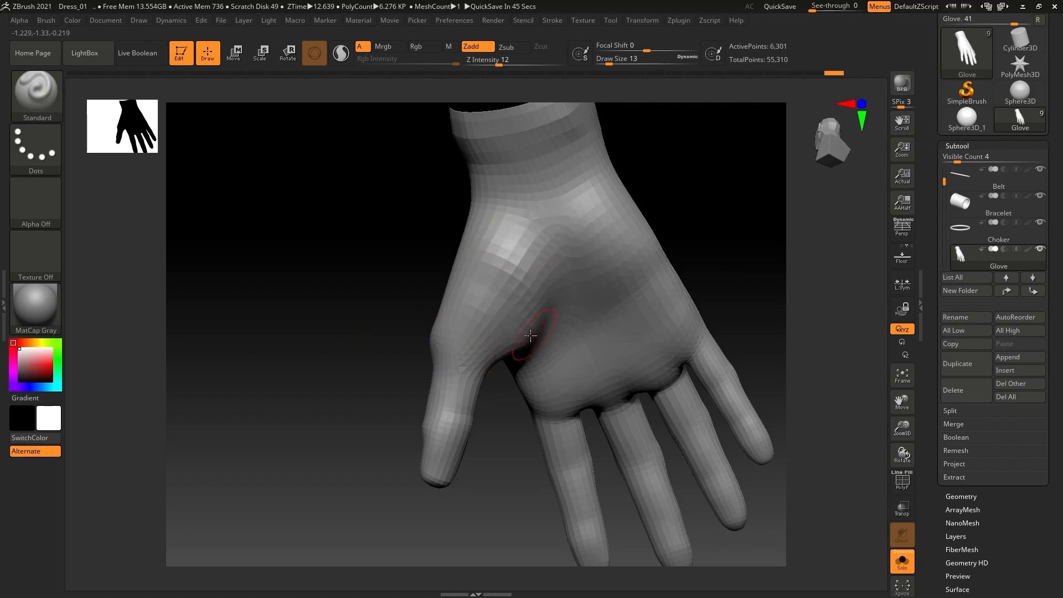
left_click_drag(488, 473, 457, 469, "alt")
mouse_move(599, 362)
left_mouse_down()
mouse_move(622, 350)
mouse_move(595, 358)
left_mouse_up()
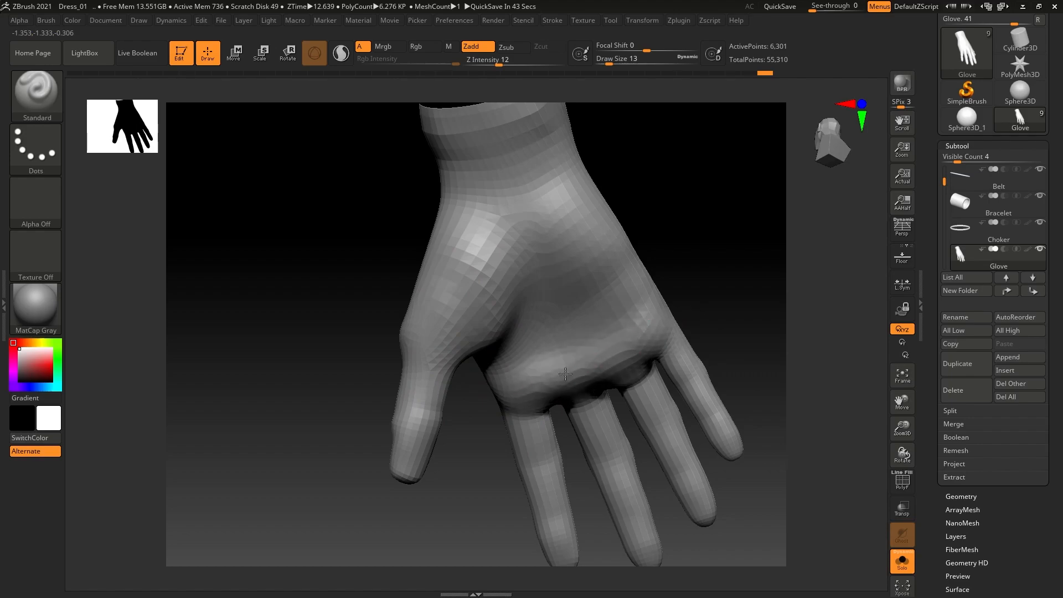
left_click_drag(502, 449, 455, 239)
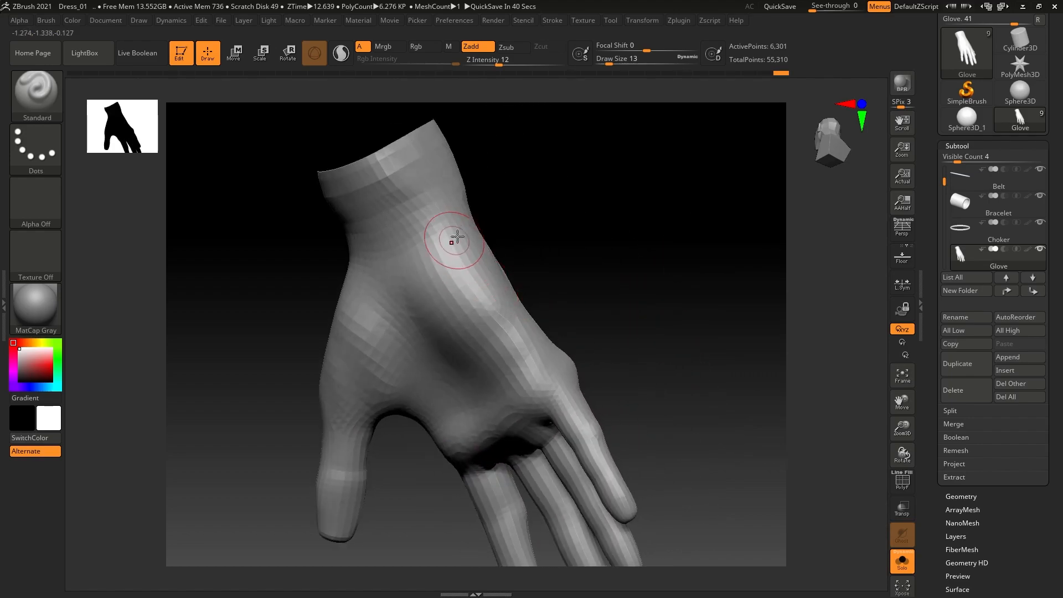
- Shape the joints along the glove's fingers with the Standard brush
left_click_drag(315, 207, 645, 343)
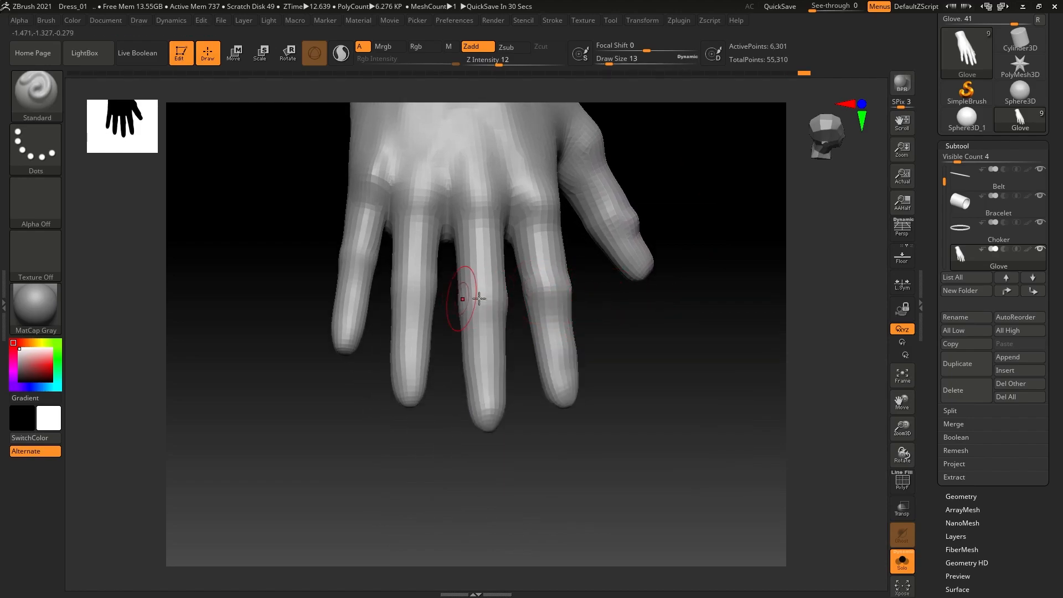
mouse_move(332, 249)
left_mouse_down()
mouse_move(356, 254)
mouse_move(218, 280)
mouse_move(323, 254)
left_mouse_up()
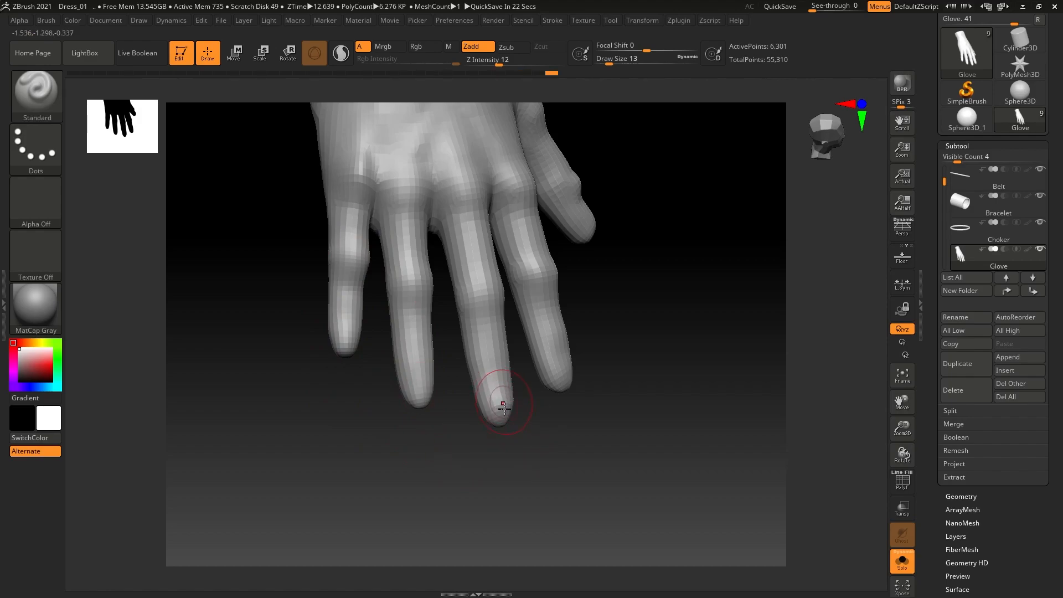
left_click_drag(671, 333, 706, 395)
- Divide the glove mesh once more and set the Standard brush to draw size 18 and Z intensity 13
key("d")
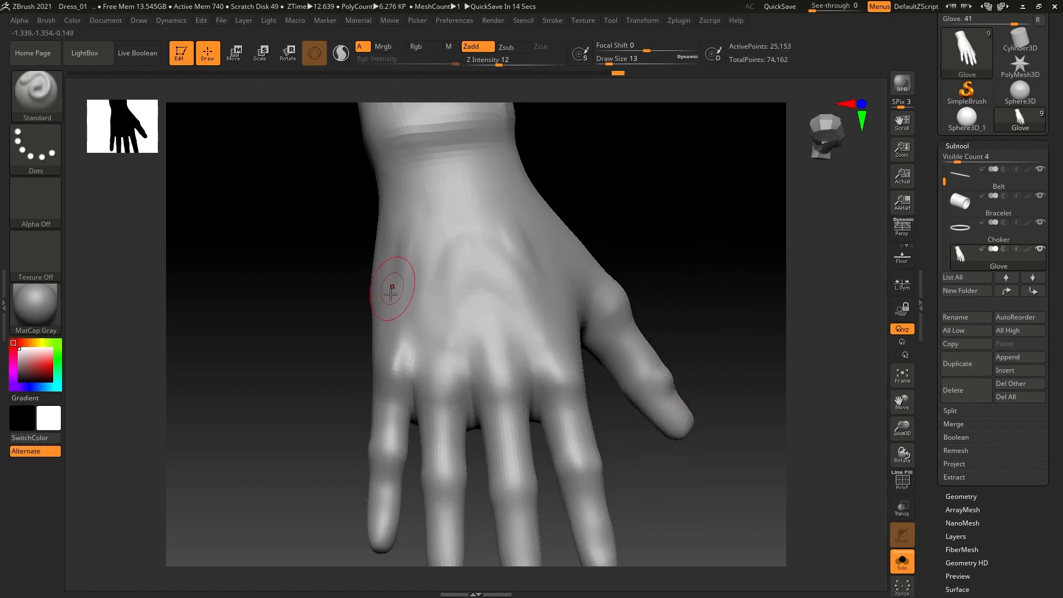
key("s")
left_click_drag(397, 298, 399, 298)
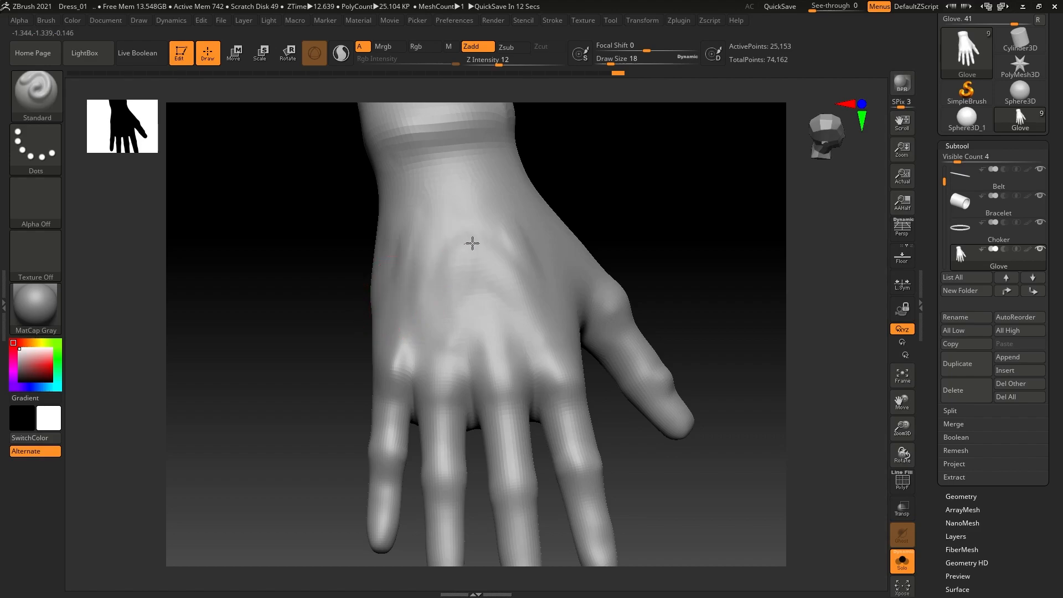
left_click_drag(498, 65, 500, 64)
mouse_move(393, 291)
left_mouse_down()
mouse_move(548, 304)
mouse_move(569, 267)
left_mouse_up()
key("ctrl+z")
- Carve creases around the glove's wrist below the cuff with the DamStandard brush at draw size 12
key("b")
key("d")
key("s")
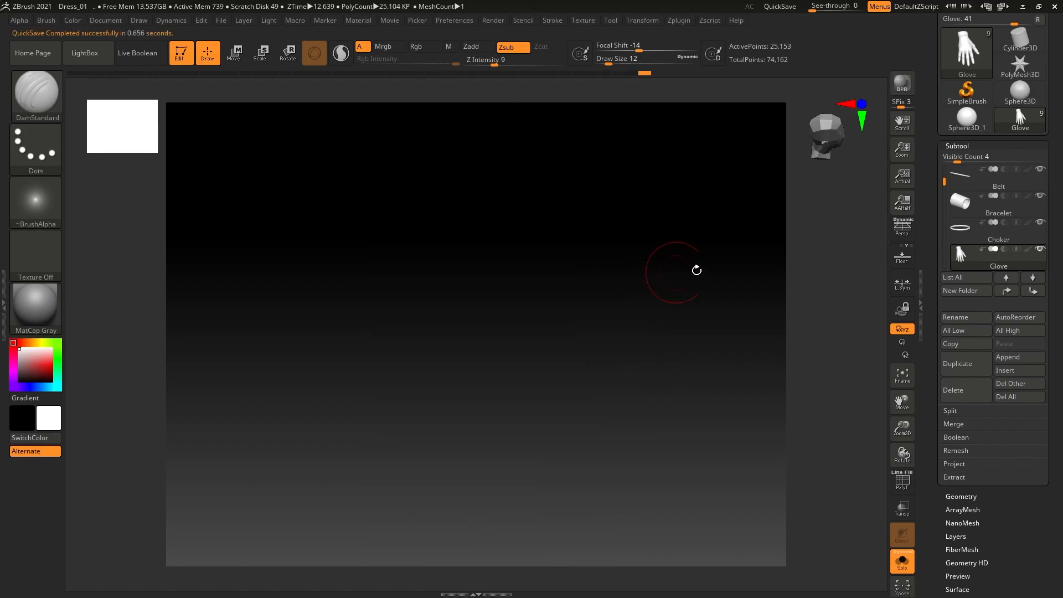
left_click_drag(690, 274, 651, 315)
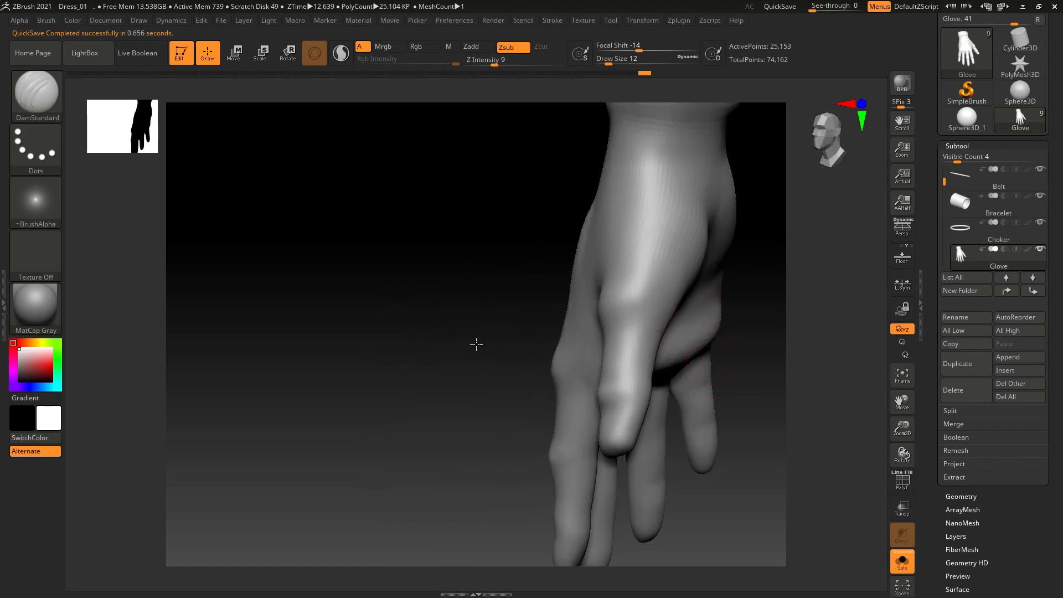
left_click_drag(480, 344, 429, 341)
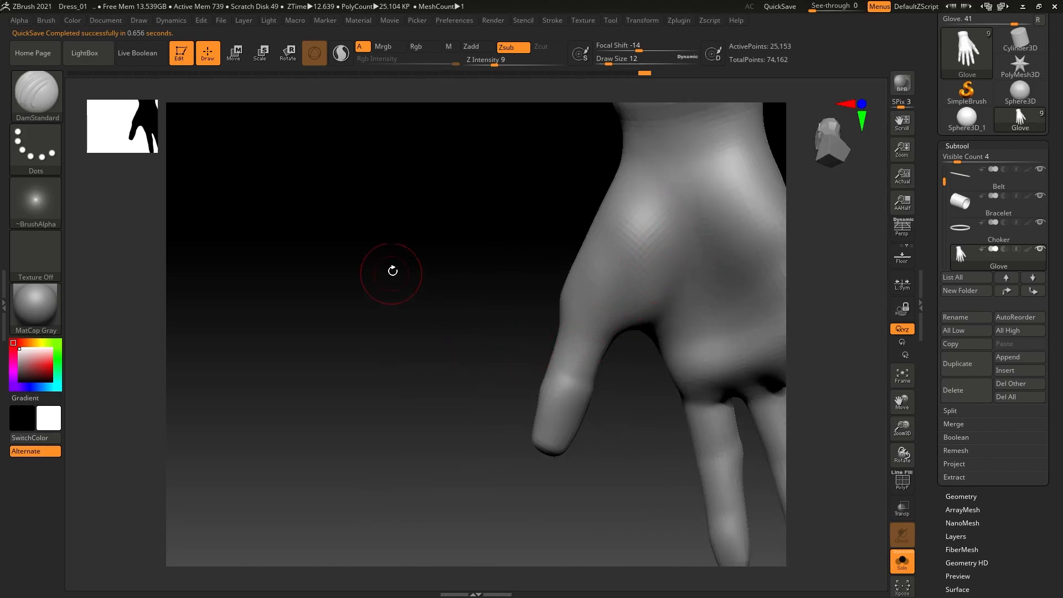
left_click_drag(392, 271, 391, 299, "alt")
mouse_move(422, 239)
left_mouse_down()
mouse_move(546, 224)
mouse_move(716, 164)
mouse_move(645, 209)
mouse_move(267, 186)
left_mouse_up()
mouse_move(418, 179)
left_mouse_down()
mouse_move(455, 208)
mouse_move(196, 176)
left_mouse_up()
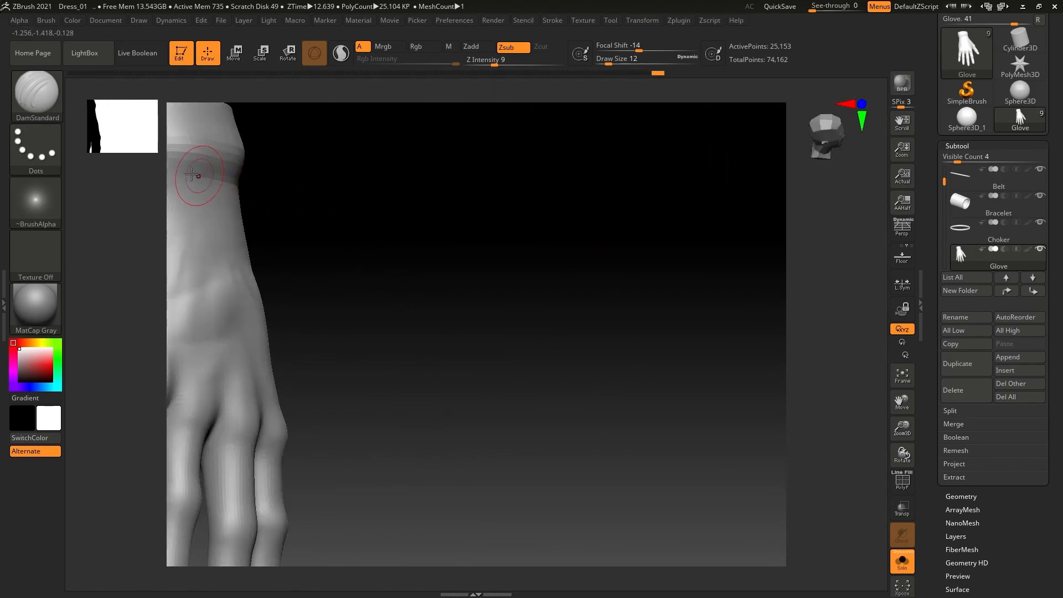
left_click_drag(399, 225, 373, 204)
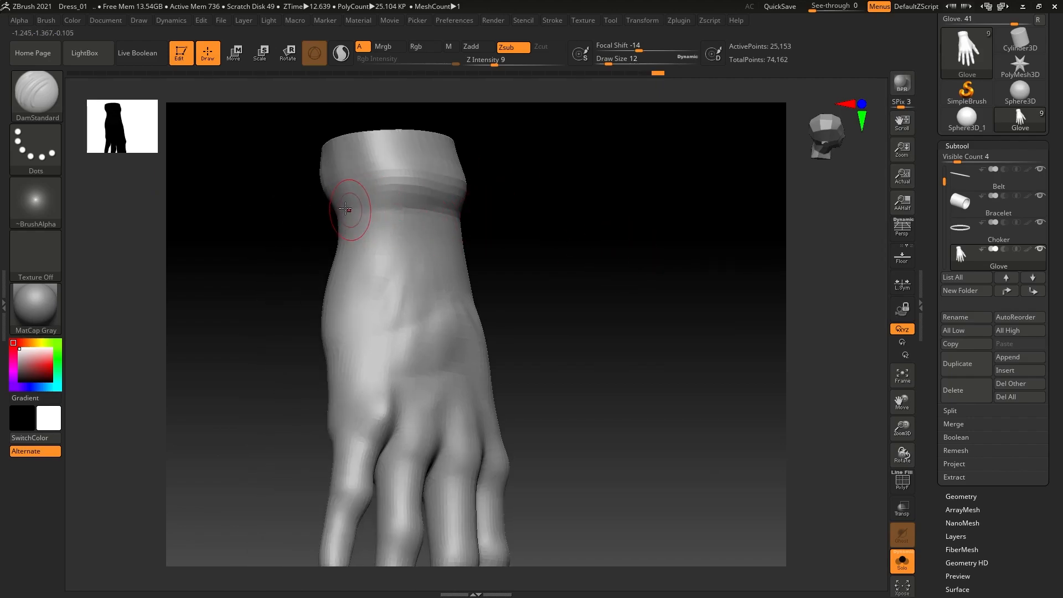
- Raise a thick fold around the whole wrist below the cuff with the Standard brush at draw size 12
mouse_move(498, 234)
left_mouse_down()
mouse_move(557, 256)
mouse_move(513, 252)
mouse_move(588, 216)
mouse_move(537, 217)
mouse_move(652, 229)
mouse_move(561, 206)
mouse_move(593, 216)
left_mouse_up()
key("b")
key("s")
key("t")
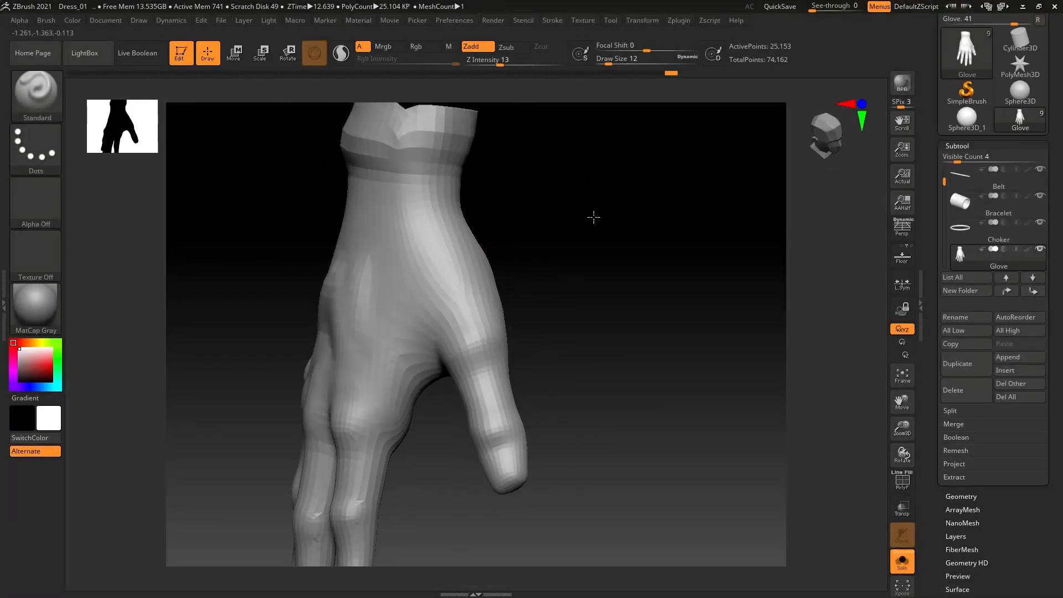
left_click_drag(468, 213, 375, 227)
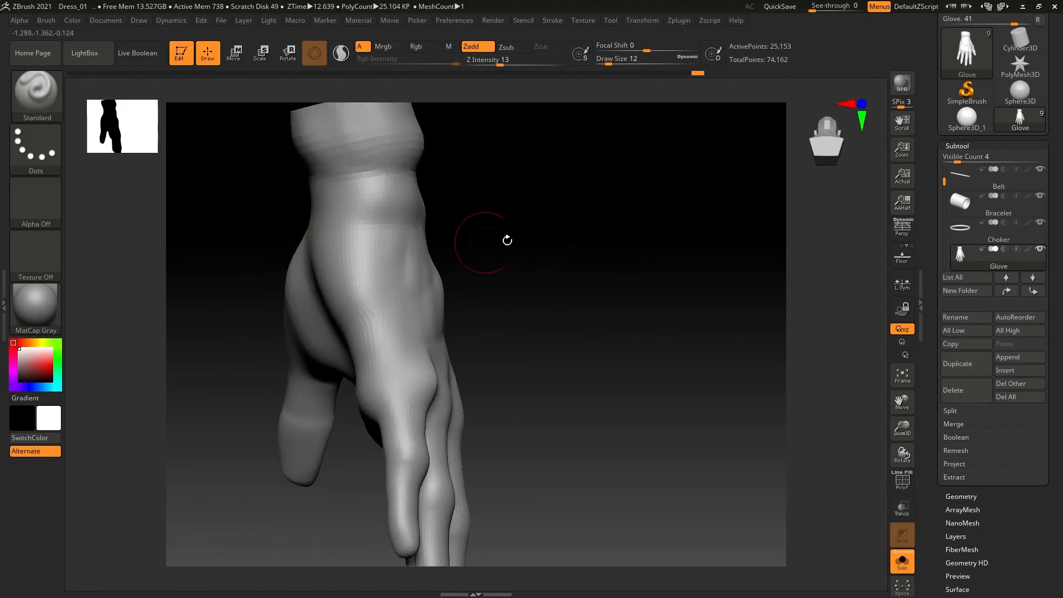
left_click_drag(500, 241, 343, 237)
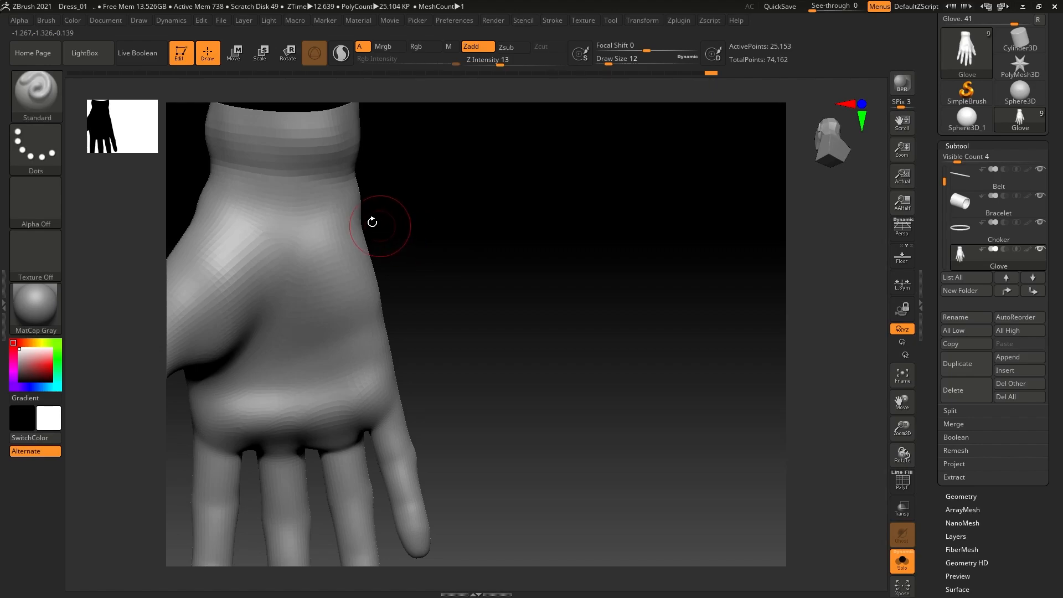
left_click_drag(441, 262, 371, 244)
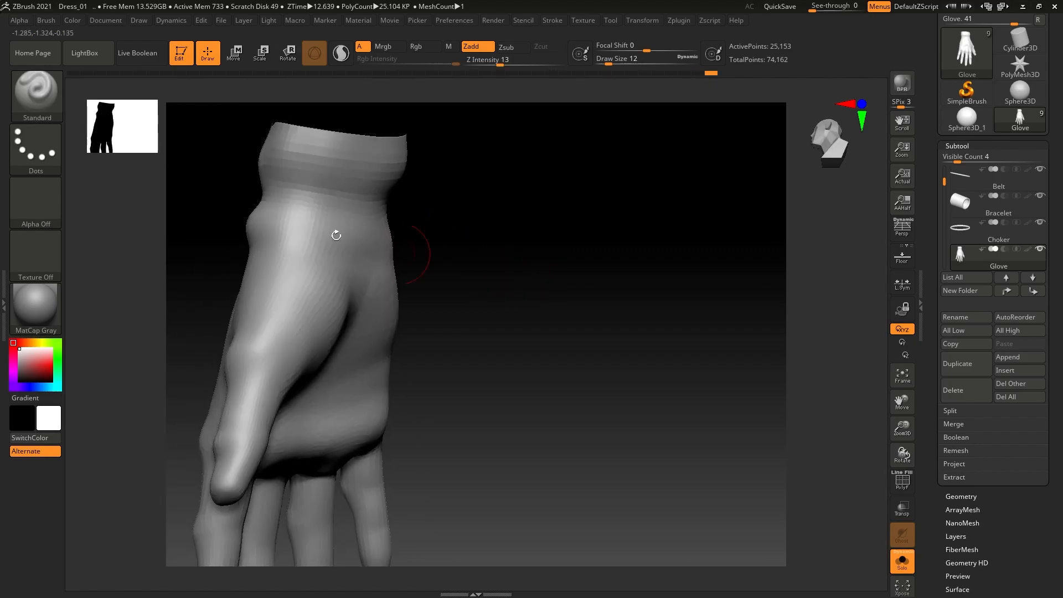
left_click_drag(526, 272, 375, 244)
mouse_move(531, 276)
left_mouse_down()
mouse_move(559, 284)
mouse_move(404, 253)
mouse_move(607, 303)
left_mouse_up()
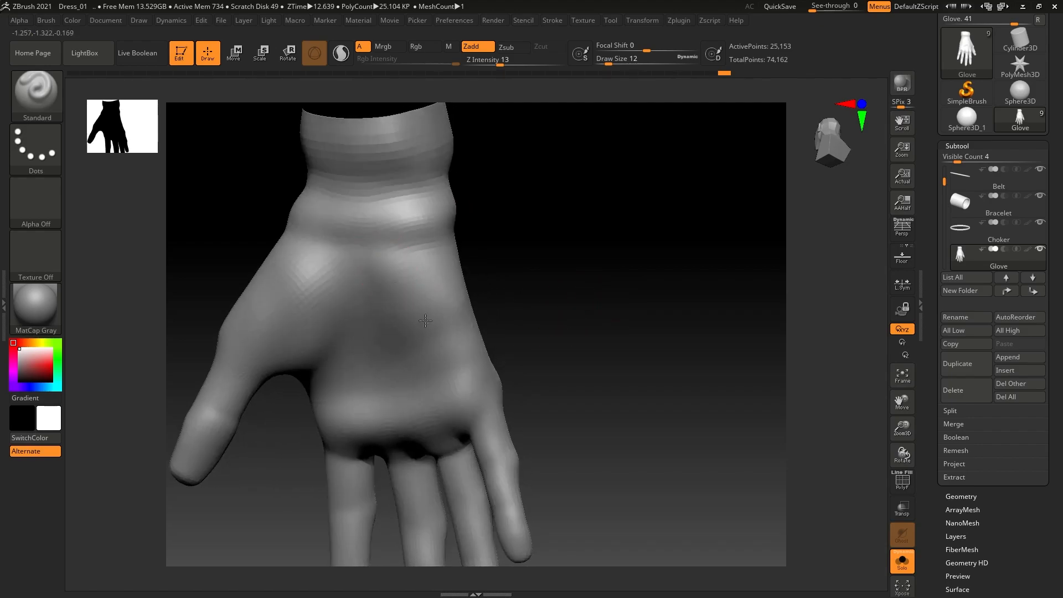
- Add soft folds across the glove's palm with the Standard brush
left_click_drag(516, 353, 458, 360)
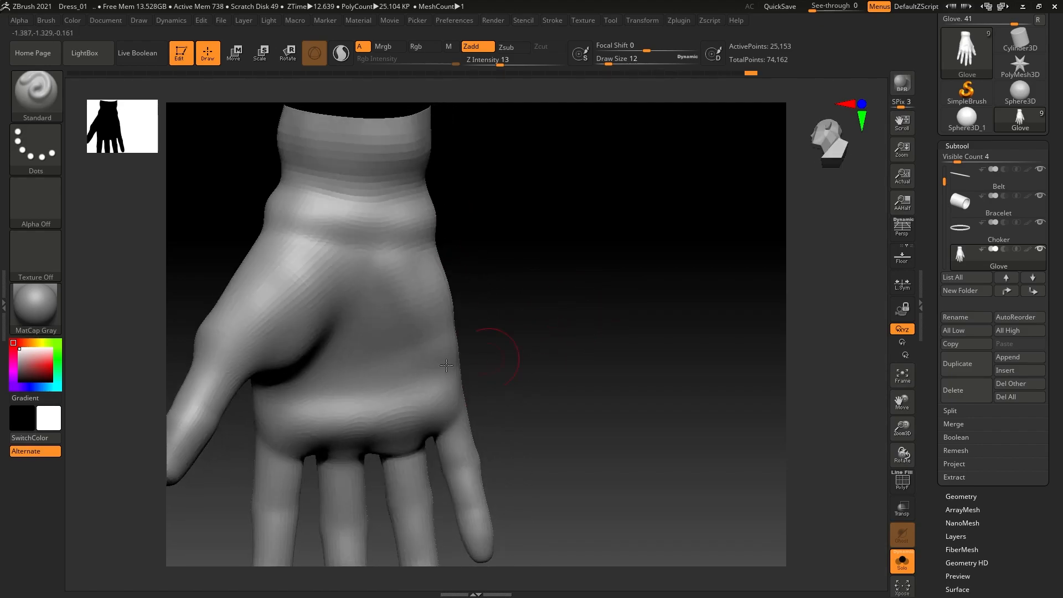
left_click_drag(393, 322, 340, 404)
key("s")
mouse_move(388, 361)
left_mouse_down()
mouse_move(406, 361)
mouse_move(366, 357)
mouse_move(339, 387)
left_mouse_up()
- Deepen the creases in the middle of the palm with the DamStandard brush at draw size 20
key("b")
key("d")
key("s")
key("s")
left_click_drag(522, 321, 517, 321)
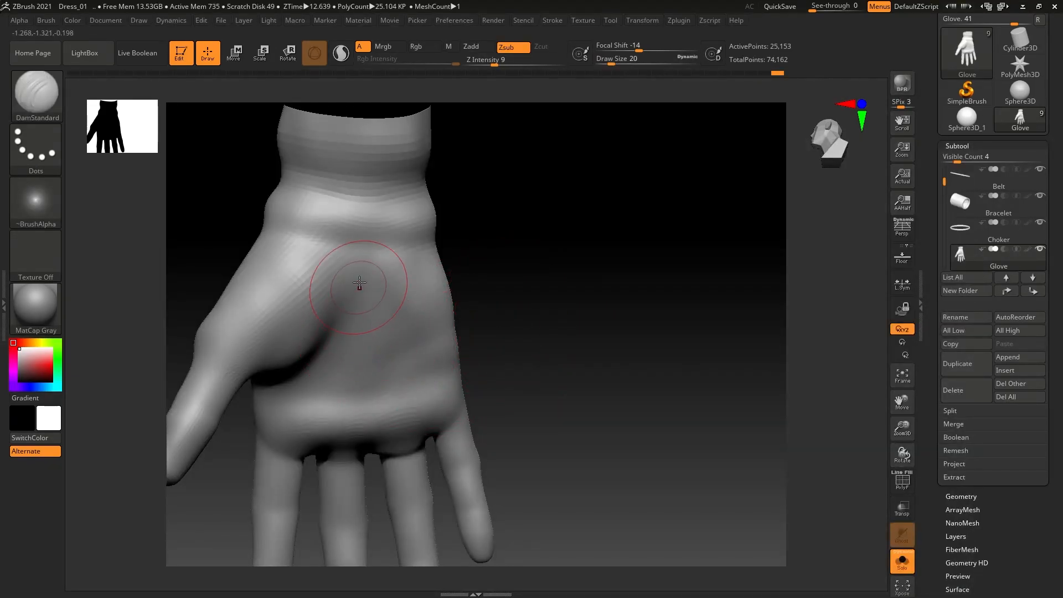
left_click_drag(385, 316, 368, 304)
- Smooth the back of the glove from below the wrist fold down to the knuckles
mouse_move(405, 376)
right_mouse_down()
mouse_move(553, 330)
mouse_move(612, 337)
mouse_move(482, 251)
right_mouse_up()
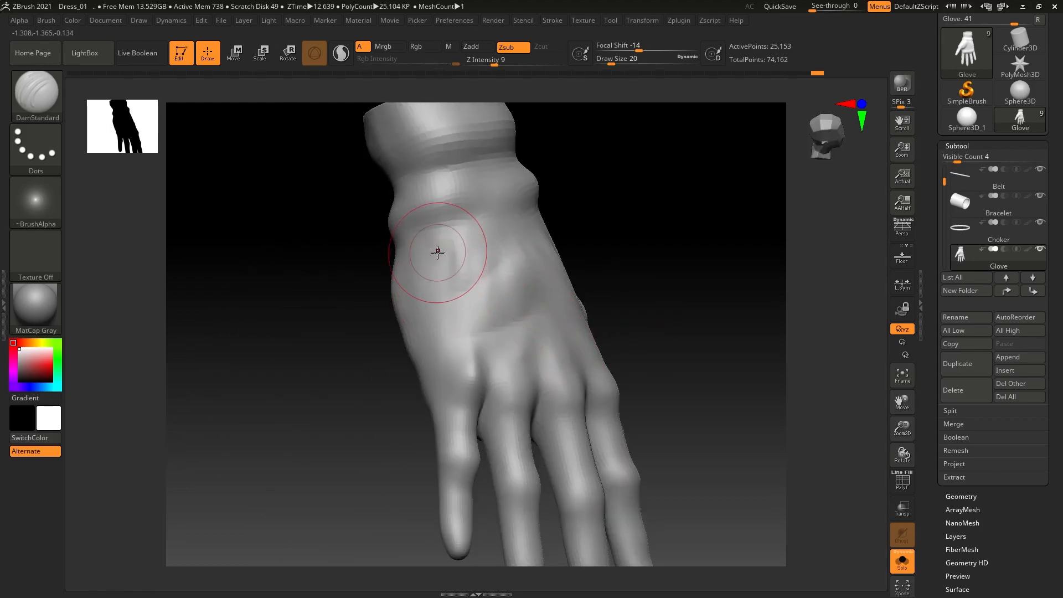
right_click_drag(716, 301, 457, 278, "shift")
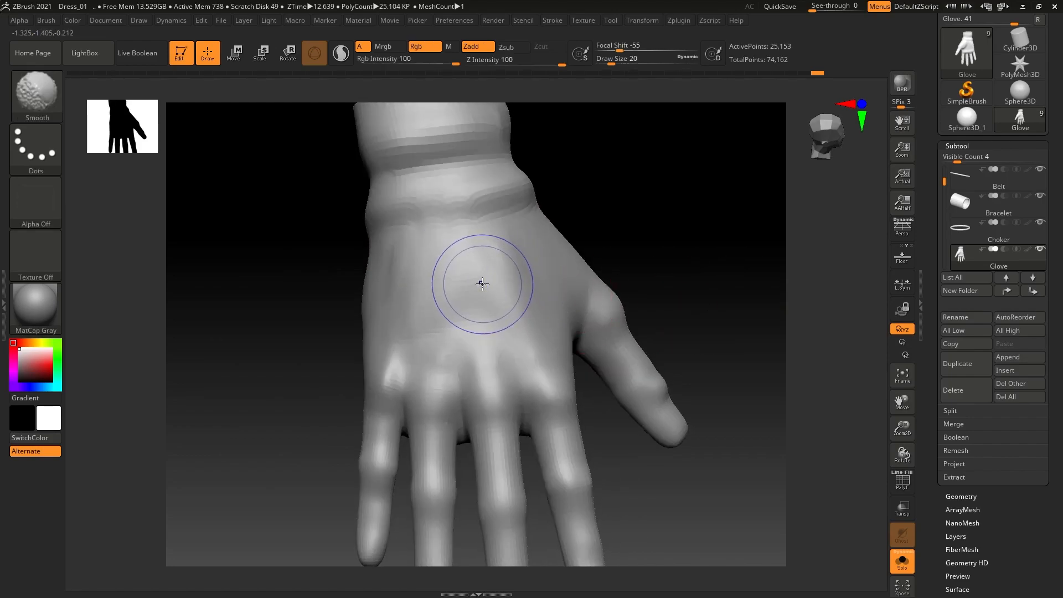
left_click_drag(723, 314, 711, 282, "alt")
left_click_drag(453, 337, 396, 343, "shift")
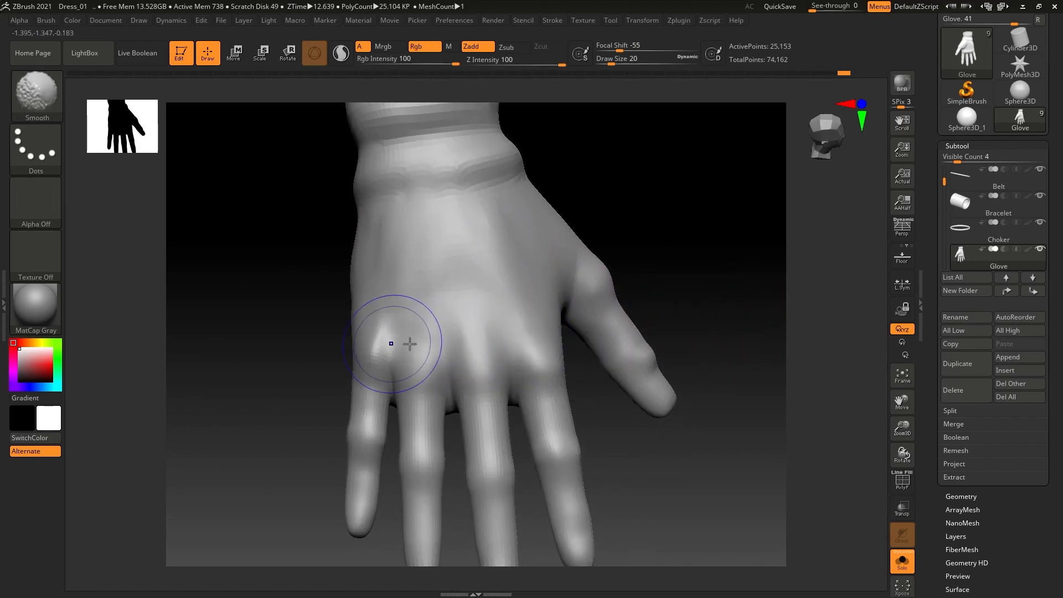
- Carve grooves between the knuckles on the back of the glove with the Standard brush at draw size 20
key("b")
key("s")
key("t")
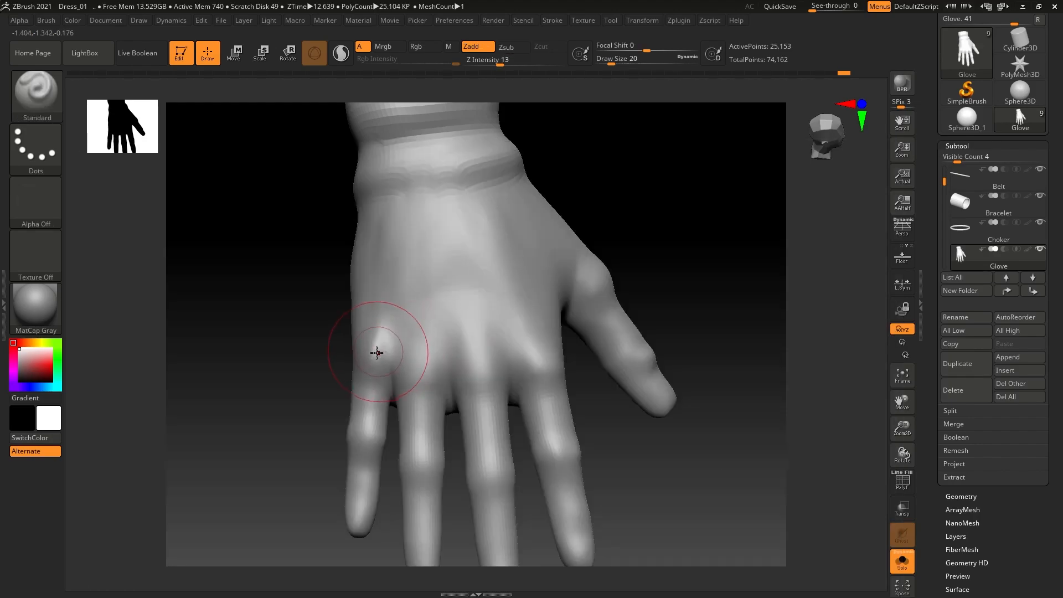
left_click_drag(405, 346, 409, 384, "alt")
left_click_drag(449, 342, 444, 373, "alt")
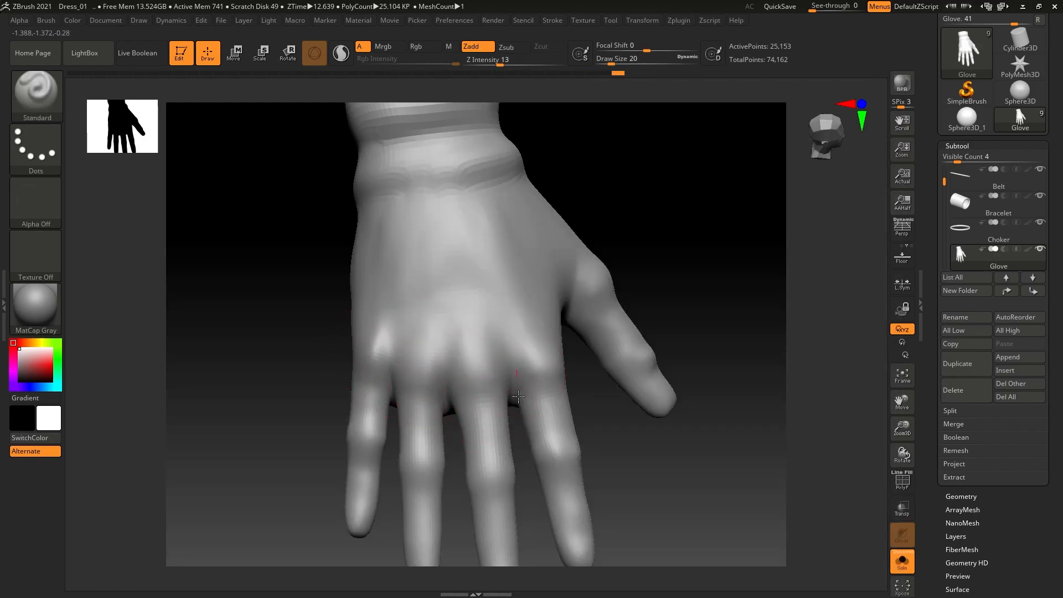
left_click_drag(398, 380, 392, 397, "alt")
- Raise folds in the web between the glove's thumb and index finger with the Standard brush
left_click_drag(649, 434, 572, 429)
left_click_drag(559, 253, 566, 330)
left_click_drag(572, 272, 584, 321)
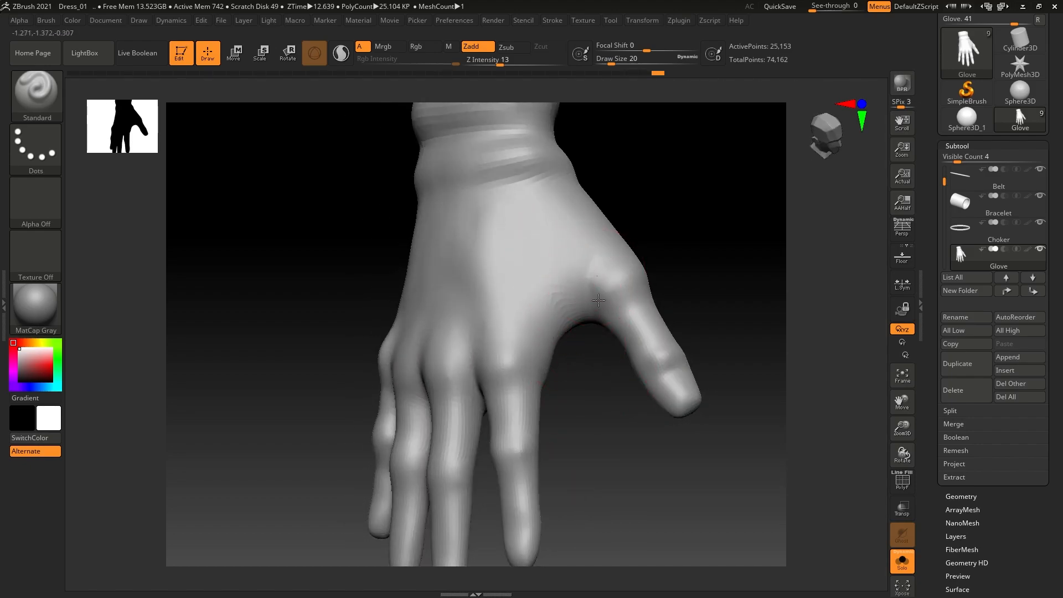
left_click_drag(582, 281, 591, 274)
- Select the Shirt subtool, frame it and subdivide its mesh by one level
left_click_drag(597, 431, 618, 387)
left_click_drag(687, 468, 473, 454, "shift")
left_click_drag(638, 415, 576, 383)
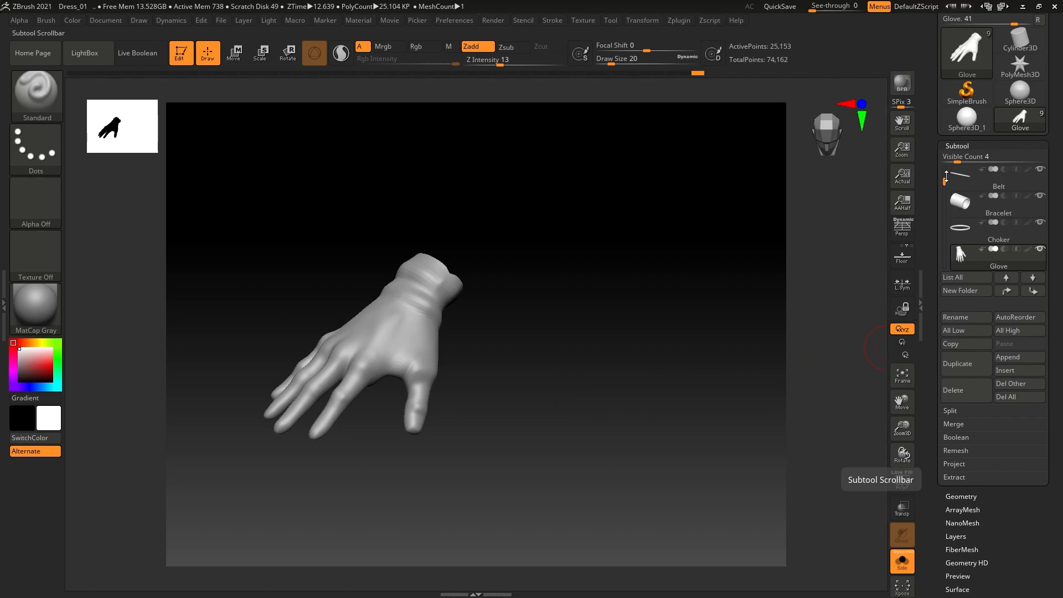
left_click_drag(944, 179, 945, 223)
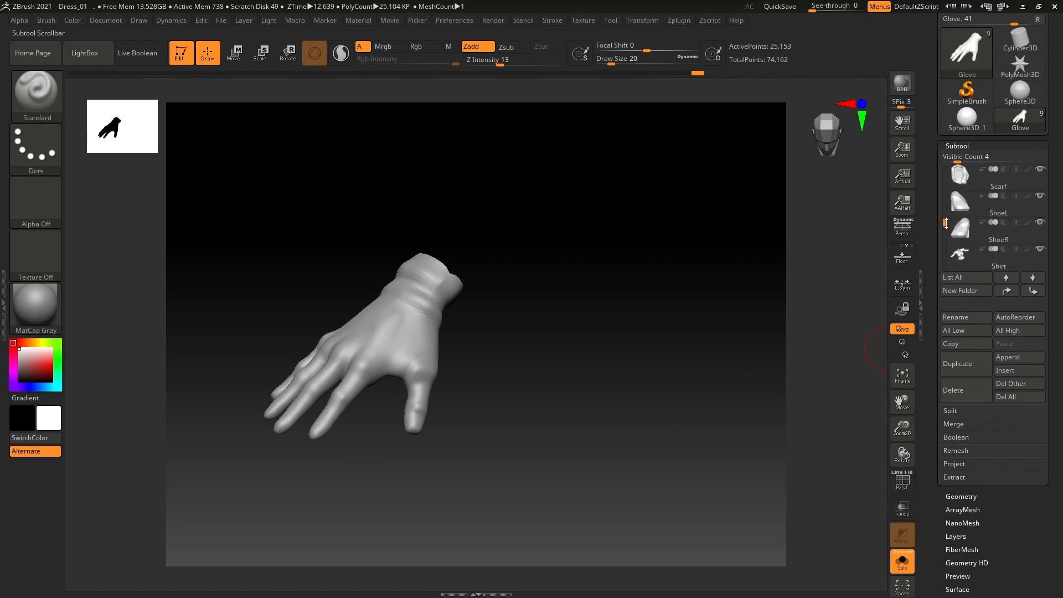
left_click(963, 256)
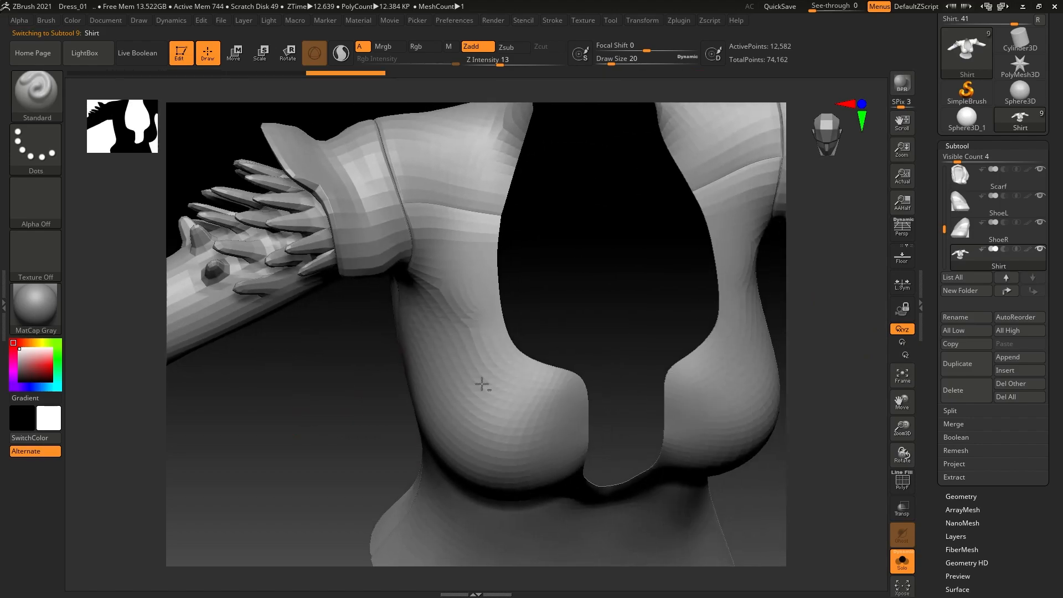
left_click_drag(630, 335, 606, 300)
left_click_drag(453, 408, 355, 423, "alt")
key("f")
key("ctrl+d")
- Raise folds around the shirt's lower sleeve below the spikes with the Standard brush
left_click_drag(700, 349, 723, 425, "alt")
left_click_drag(322, 424, 503, 469)
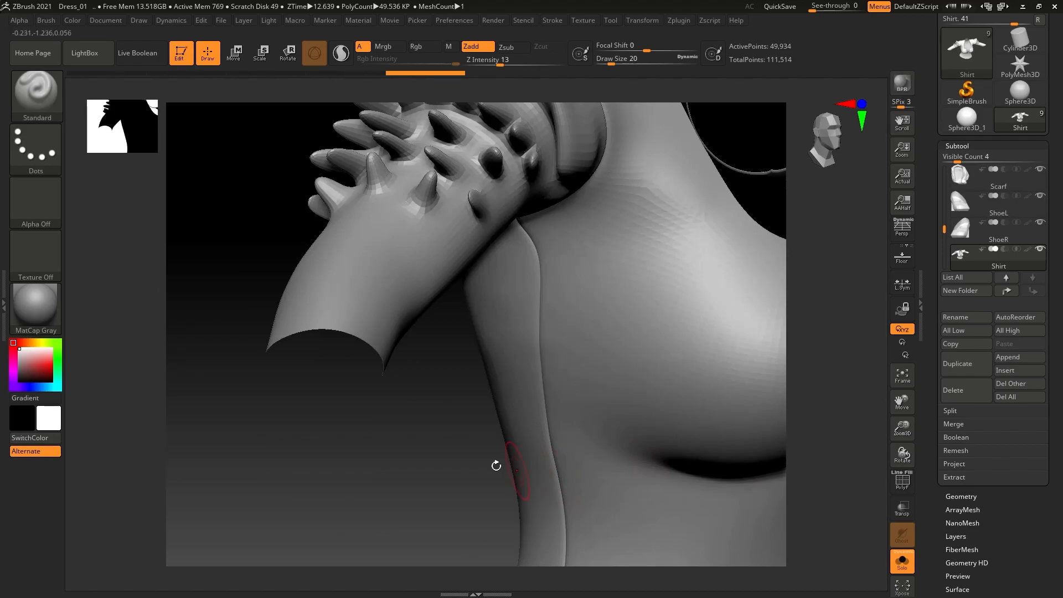
left_click_drag(429, 445, 441, 399)
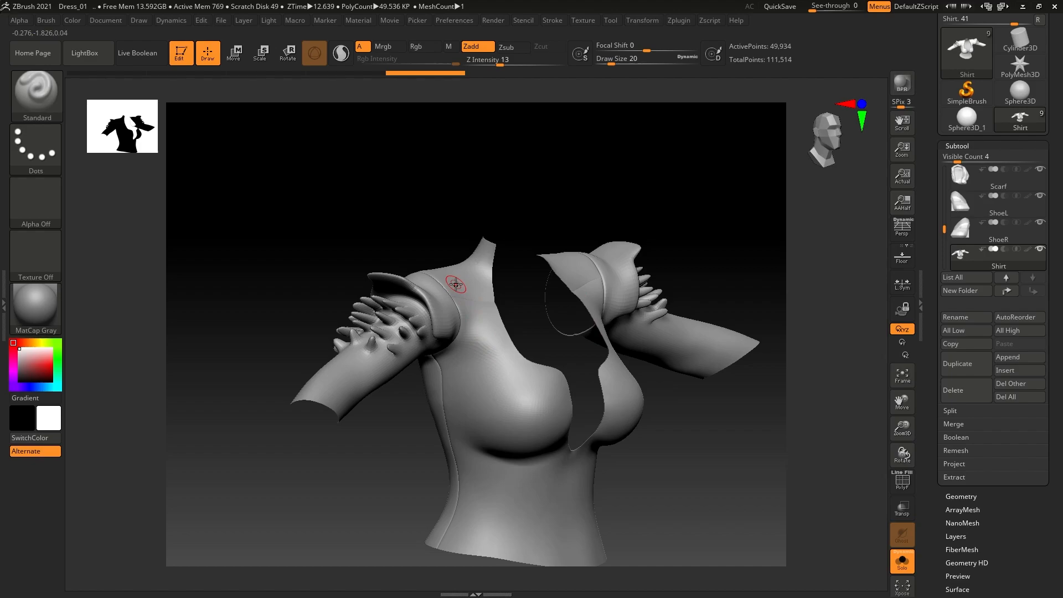
left_click_drag(394, 437, 486, 351)
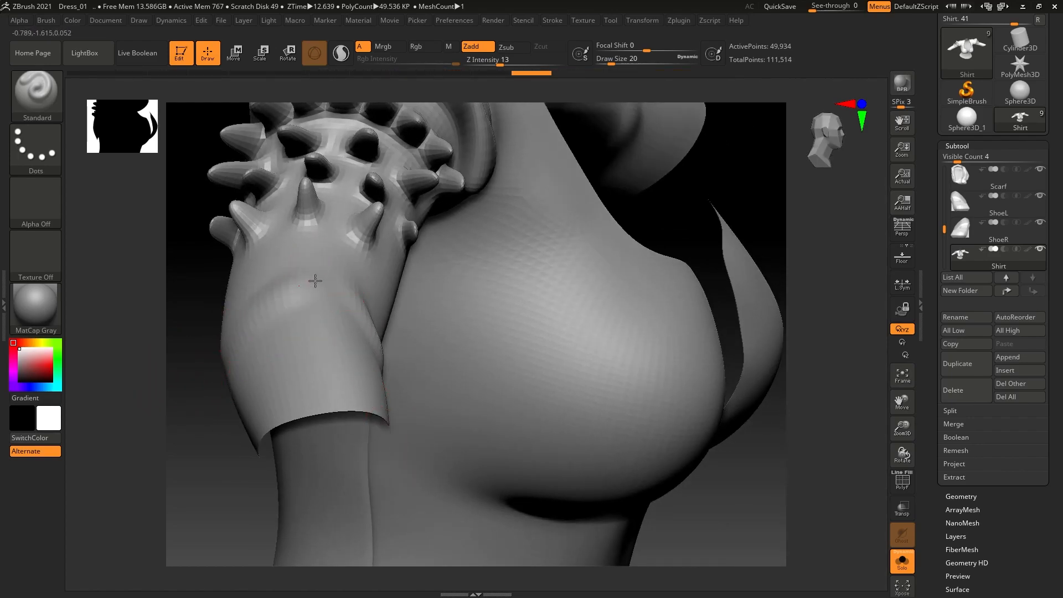
mouse_move(202, 451)
left_mouse_down()
mouse_move(268, 451)
mouse_move(275, 423)
mouse_move(423, 302)
left_mouse_up()
left_click_drag(261, 415, 366, 429)
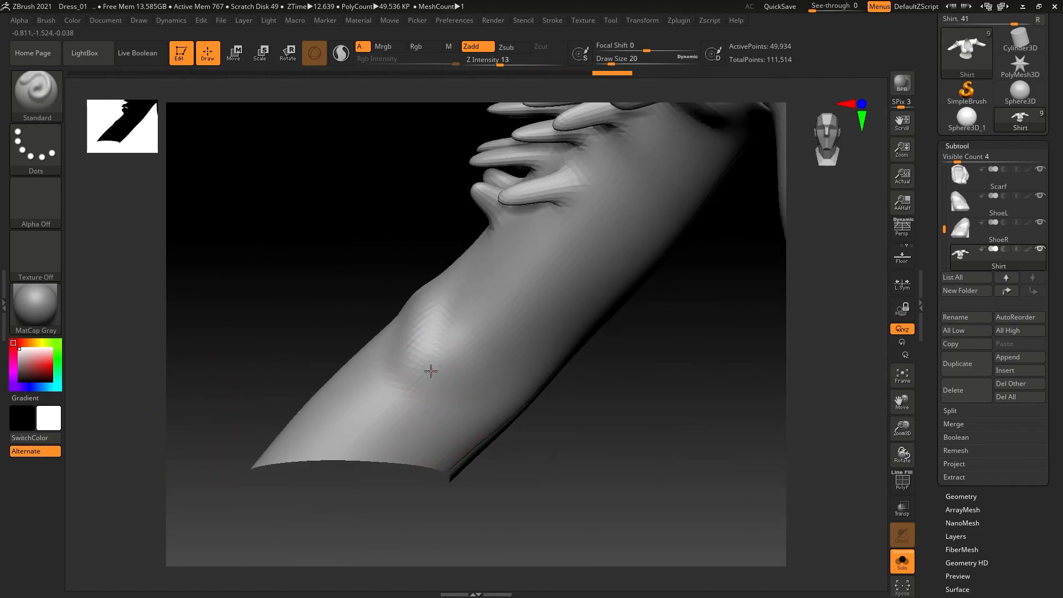
left_click_drag(443, 375, 572, 446)
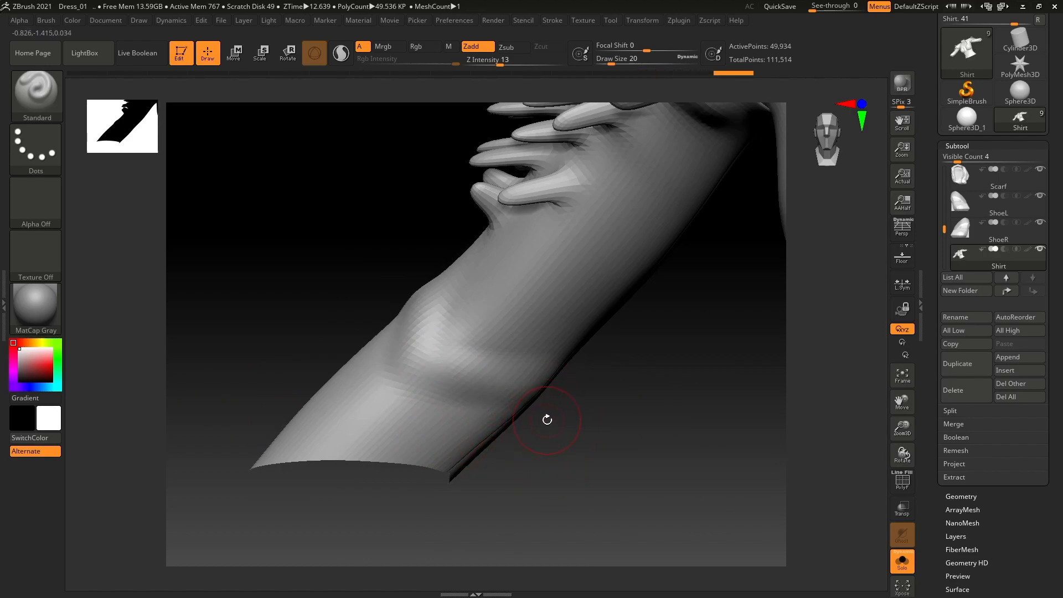
- Add another Standard brush fold across the sleeve, between the existing fold and the spikes
key("b")
key("d")
key("s")
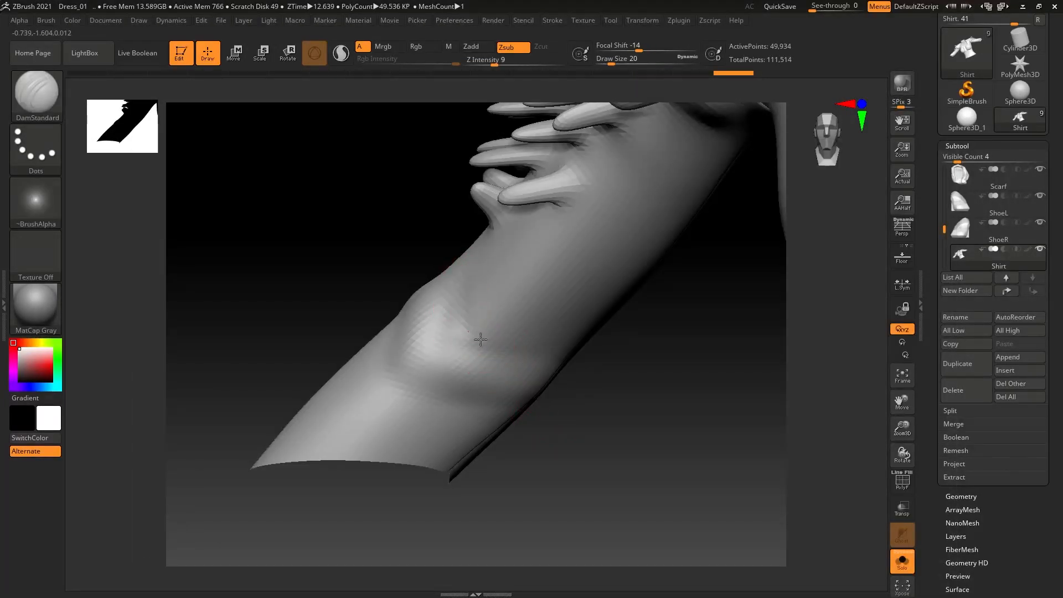
key("b")
key("s")
key("t")
mouse_move(474, 268)
left_mouse_down()
mouse_move(482, 287)
mouse_move(616, 301)
left_mouse_up()
- Raise folds from the armpit down the side of the bust with the Standard brush at draw size 27, and smooth them
left_click_drag(667, 338, 602, 393)
mouse_move(613, 306)
left_mouse_down()
mouse_move(570, 408)
mouse_move(628, 398)
mouse_move(594, 219)
mouse_move(608, 228)
left_mouse_up()
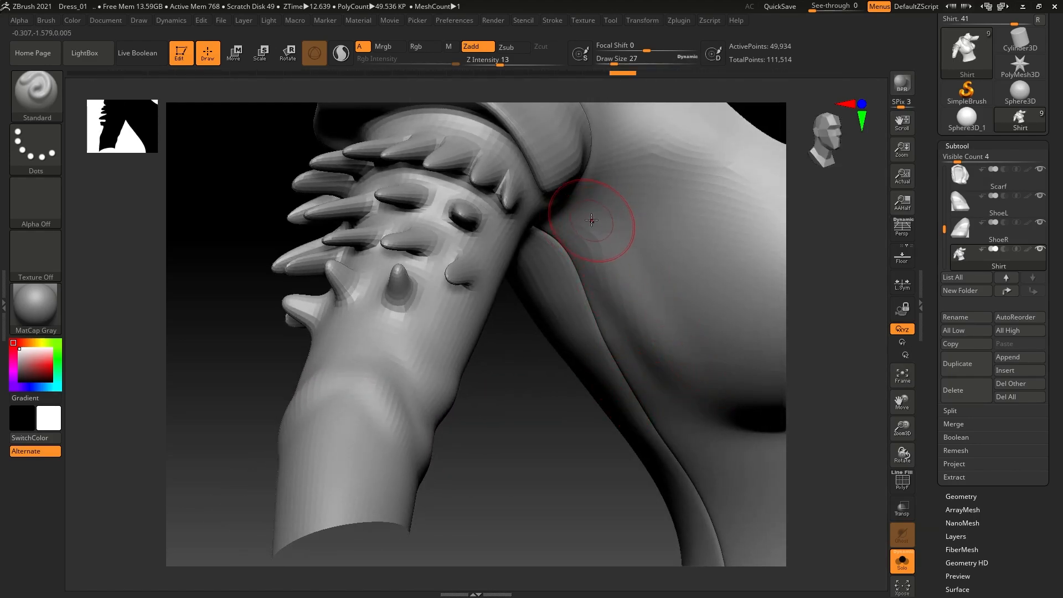
left_click_drag(584, 267, 712, 404)
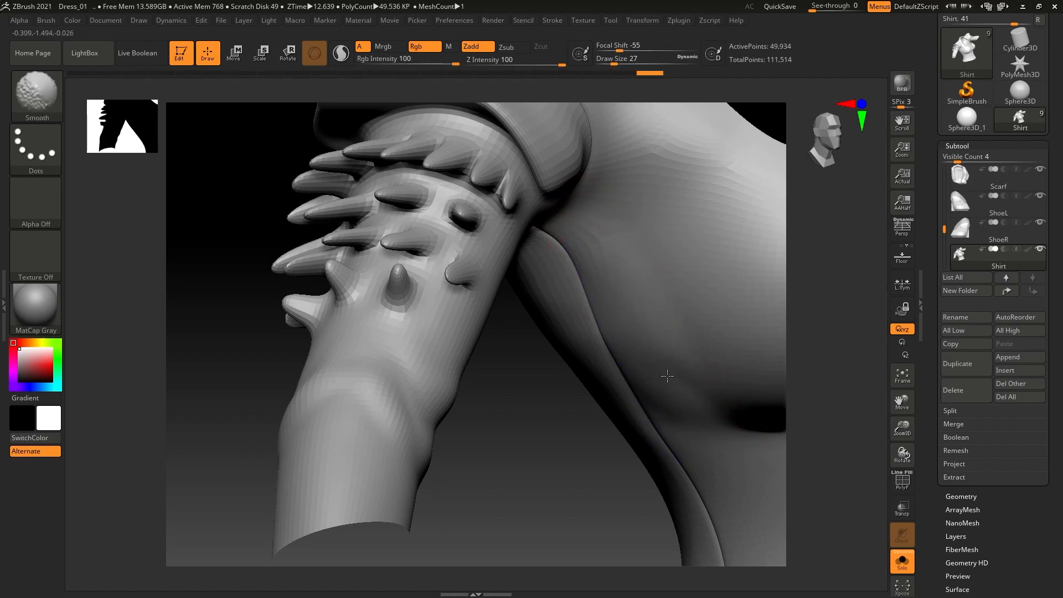
right_click_drag(612, 255, 591, 292, "alt")
mouse_move(618, 215)
left_mouse_down()
mouse_move(598, 230)
mouse_move(598, 289)
left_mouse_up()
left_click_drag(633, 194, 636, 342)
mouse_move(655, 215)
left_mouse_down()
mouse_move(633, 351)
mouse_move(644, 418)
left_mouse_up()
left_click_drag(629, 237, 648, 434, "shift")
right_click_drag(529, 468, 382, 452)
mouse_move(468, 339)
left_mouse_down("shift")
mouse_move(494, 403)
mouse_move(493, 278)
mouse_move(507, 284)
mouse_move(500, 383)
left_mouse_up("shift")
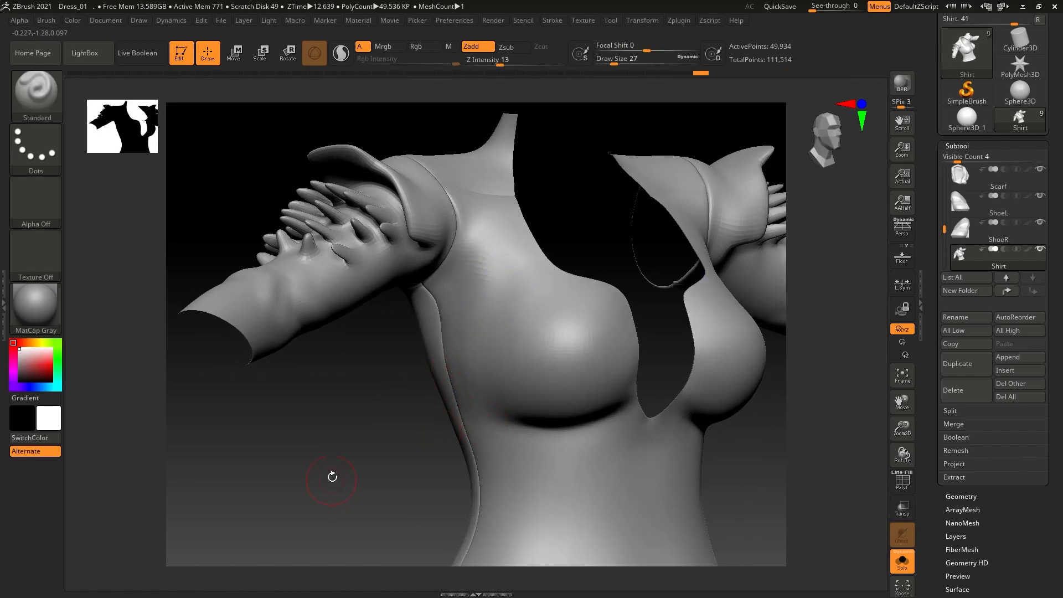
- Raise vertical folds down the middle of the shirt's abdomen below the neckline with the Standard brush
left_click_drag(329, 476, 584, 395)
left_click_drag(720, 407, 679, 402)
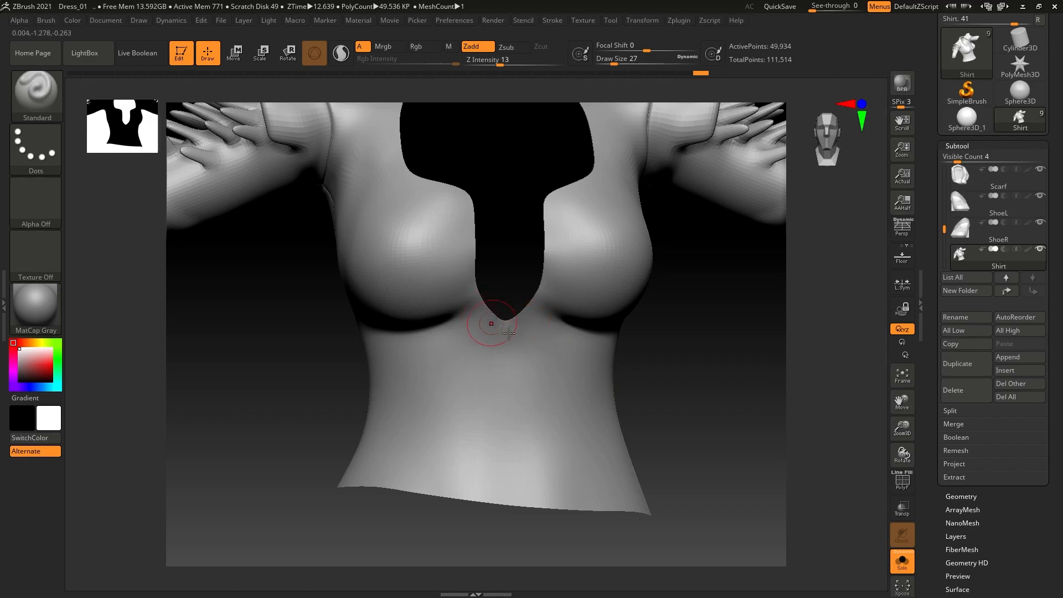
mouse_move(514, 347)
left_mouse_down()
mouse_move(487, 482)
mouse_move(515, 396)
mouse_move(510, 422)
left_mouse_up()
- Crease the abdomen folds with the DamStandard brush at draw size 27 and smooth their upper end below the neckline
key("b")
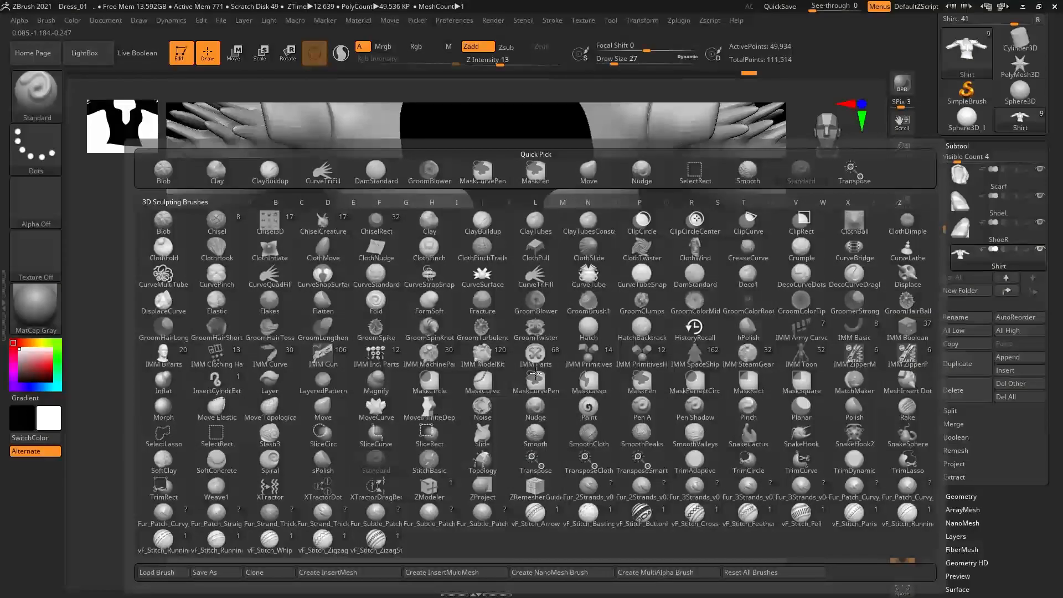
key("d")
key("s")
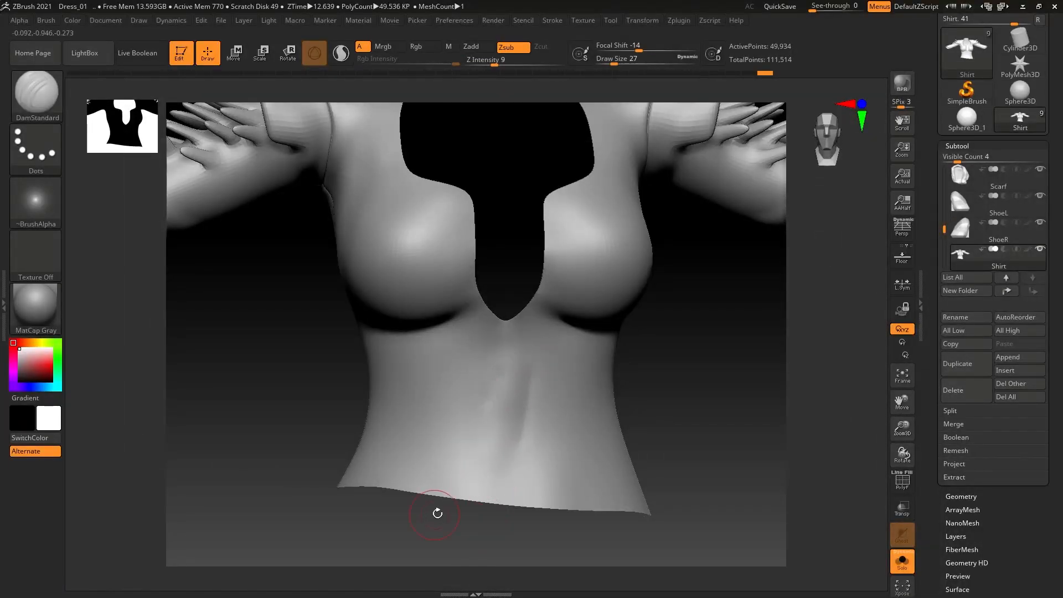
key("shift")
left_click_drag(503, 361, 443, 485)
left_click_drag(506, 355, 501, 388, "shift")
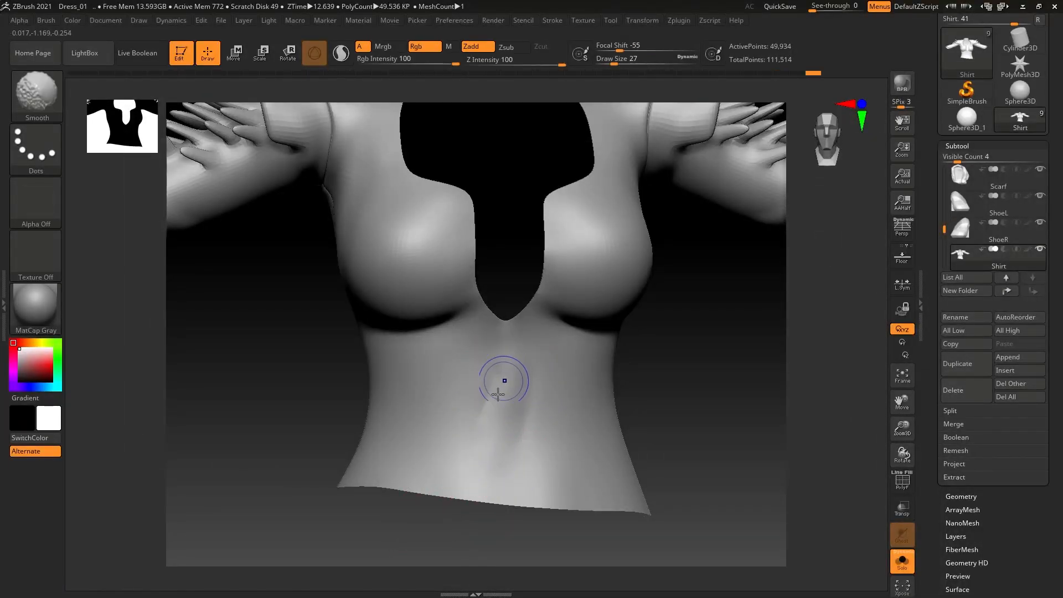
- Raise a fold across the front of the shirt's waist with the Standard brush at draw size 27
left_click_drag(700, 439, 645, 427)
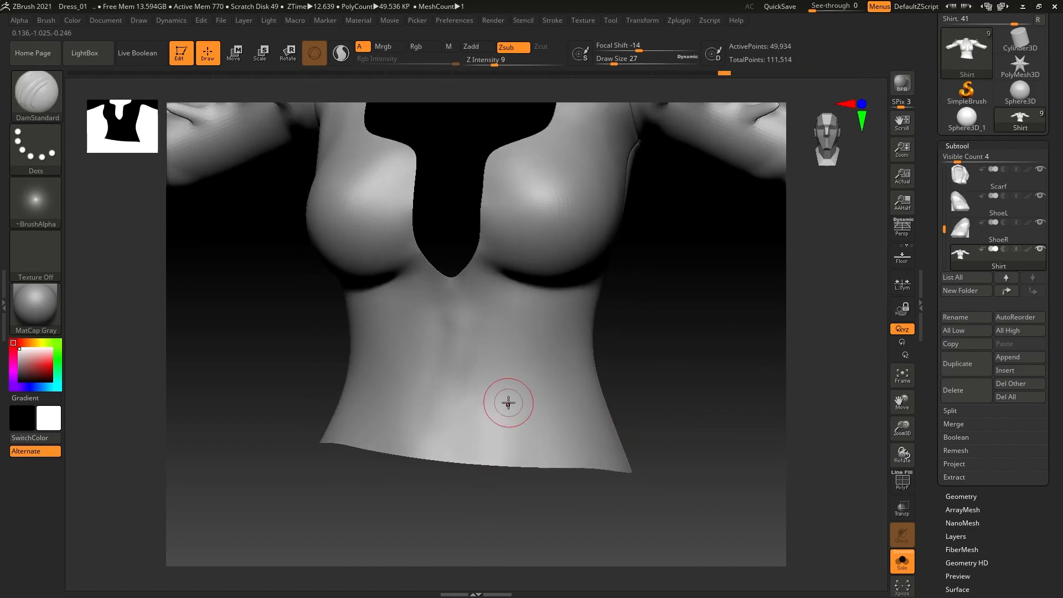
key("b")
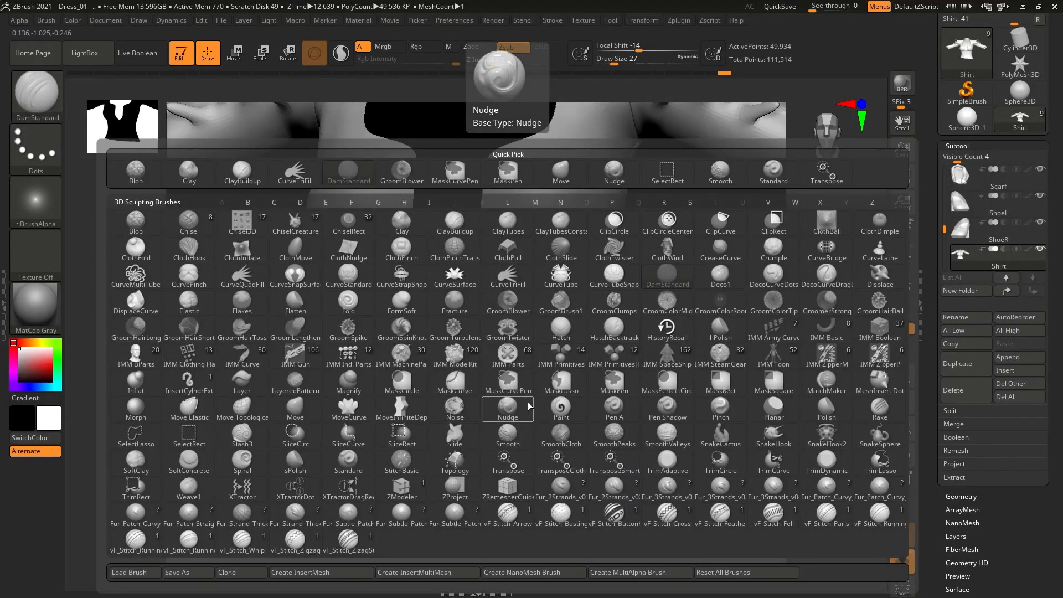
key("s")
key("t")
left_click_drag(365, 375, 515, 400, "ctrl")
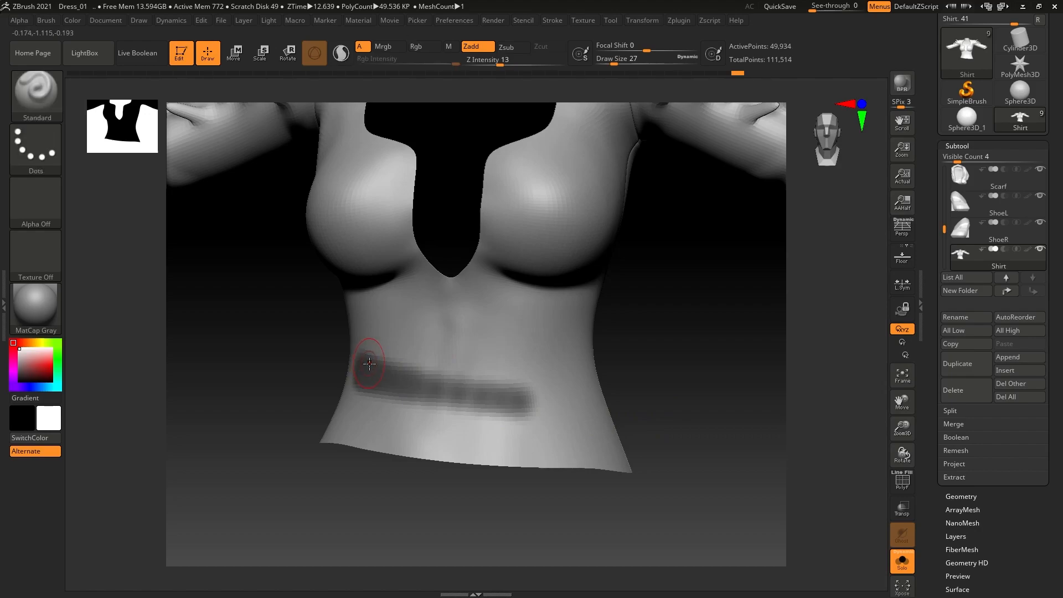
key("ctrl+shift+a")
left_click_drag(501, 403, 505, 402)
left_click_drag(373, 367, 519, 396)
- Extend the waist fold across the shirt's lower back with the Standard brush
left_click_drag(706, 425, 448, 424)
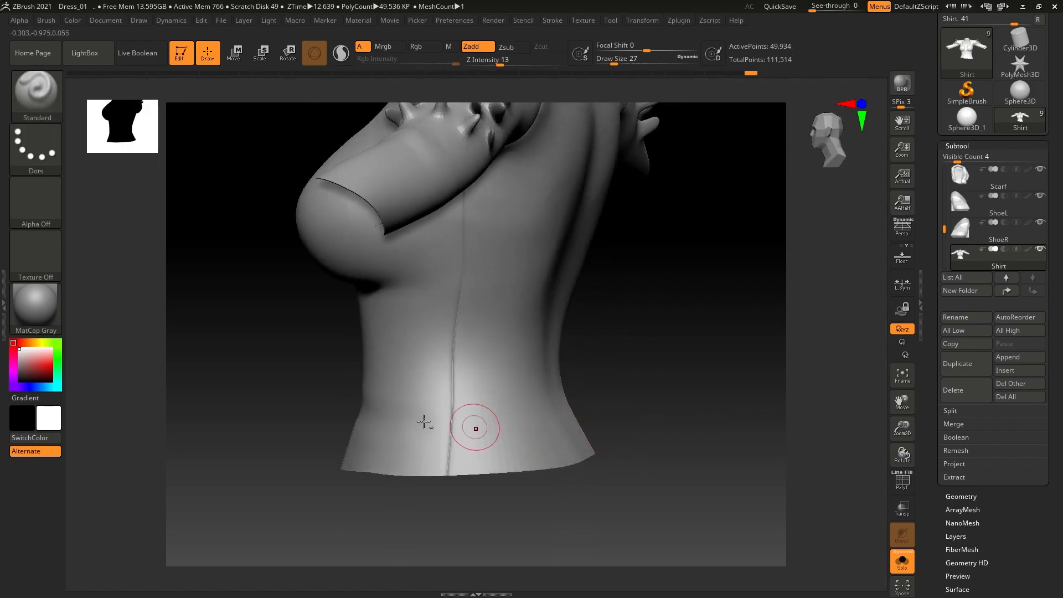
left_click_drag(704, 444, 702, 403)
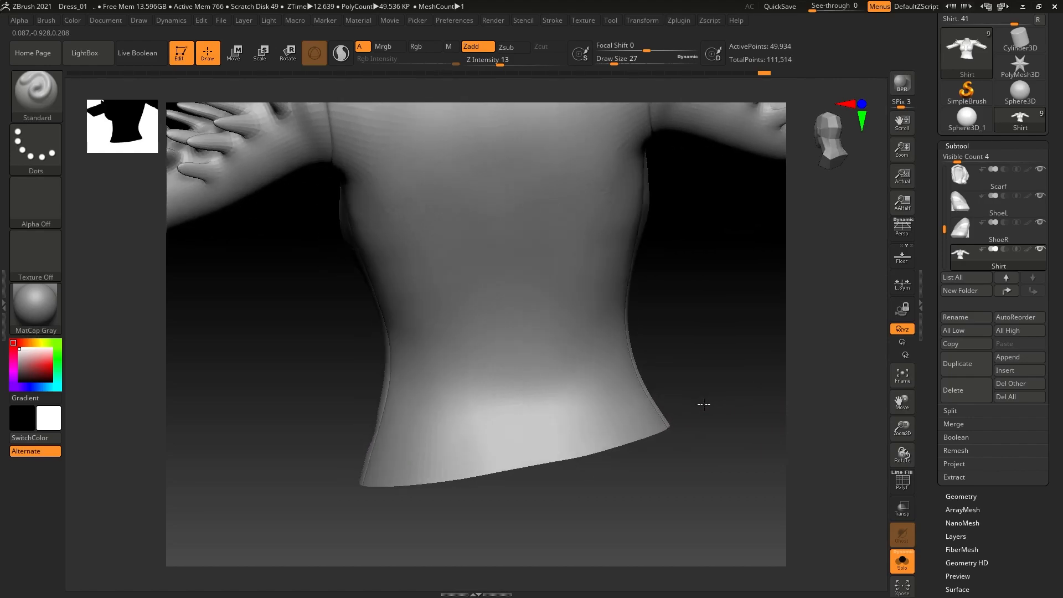
left_click_drag(440, 403, 564, 408)
- Turn off Solo mode and check the shirt's waist against the belt from the back, side and front
left_click_drag(655, 356, 884, 391)
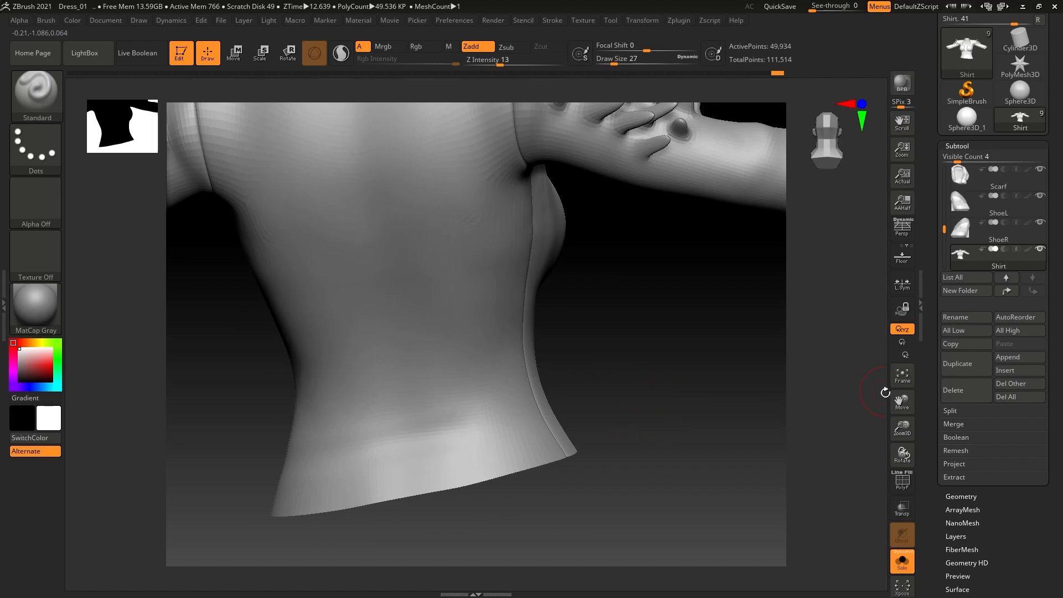
left_click(901, 561)
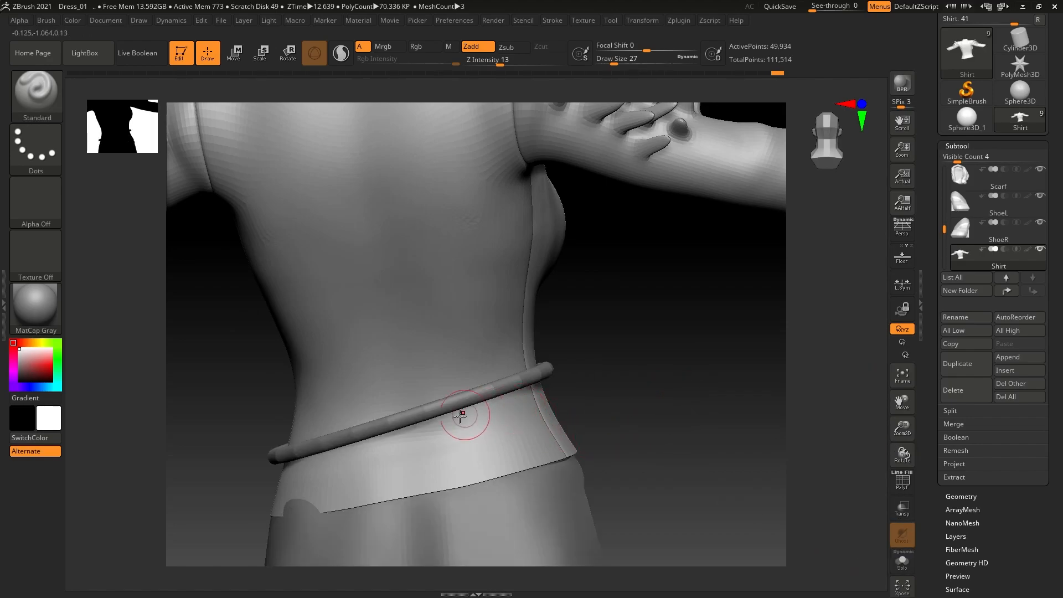
left_click_drag(695, 371, 456, 390)
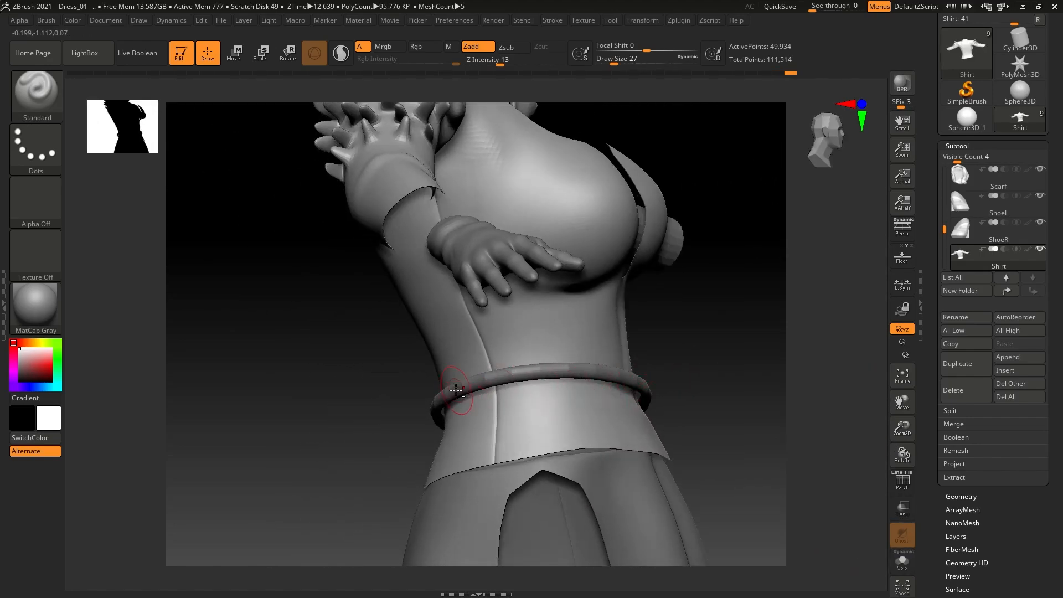
left_click_drag(672, 392, 416, 370)
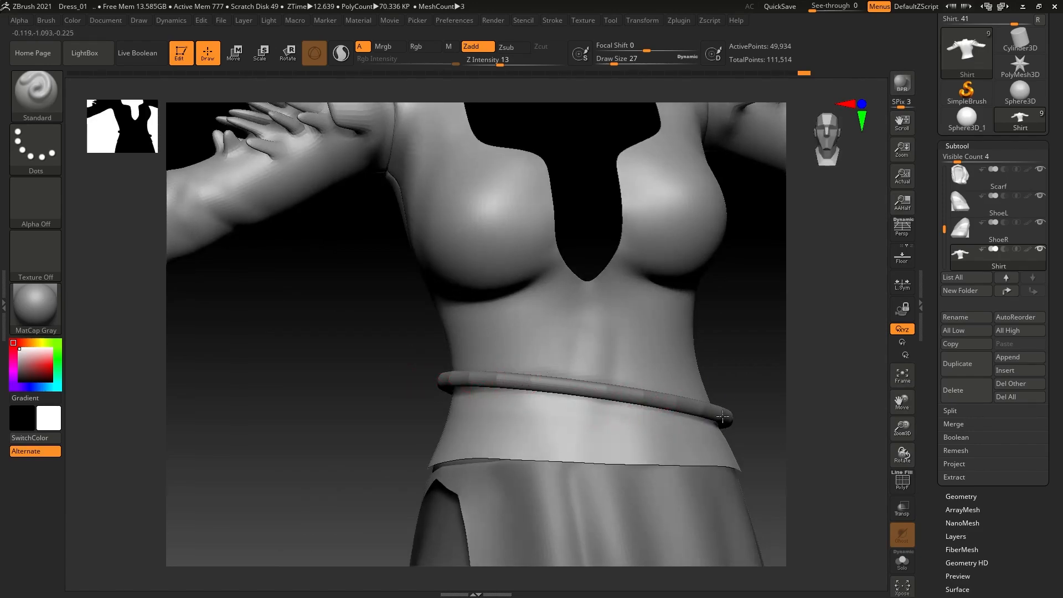
left_click_drag(731, 420, 451, 367)
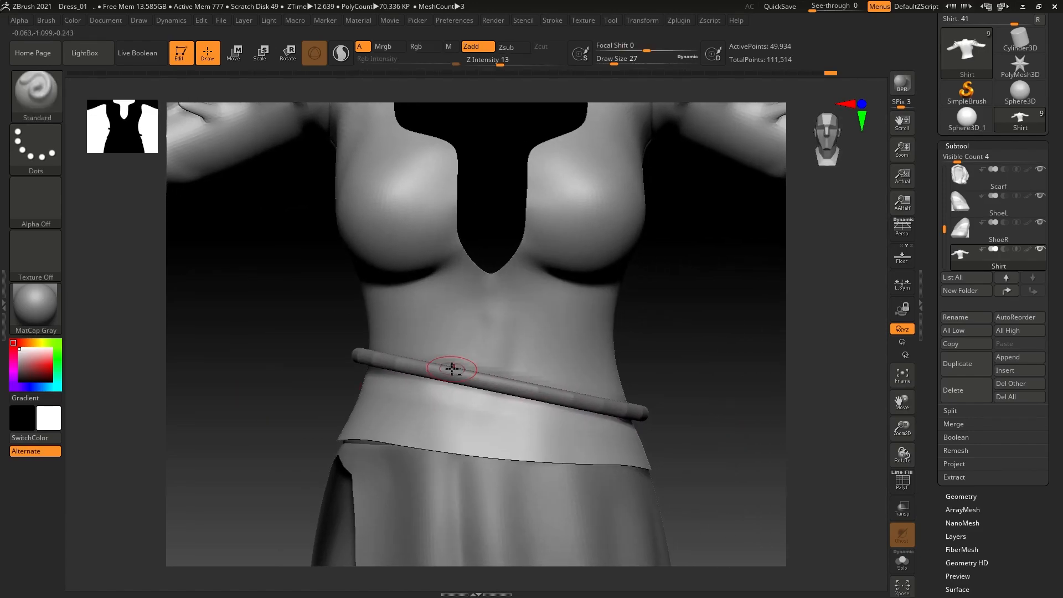
left_click_drag(726, 398, 719, 376)
- Crease the shirt along the belt at the front and side of the waist with the DamStandard brush, and smooth it
key("b")
key("s")
key("t")
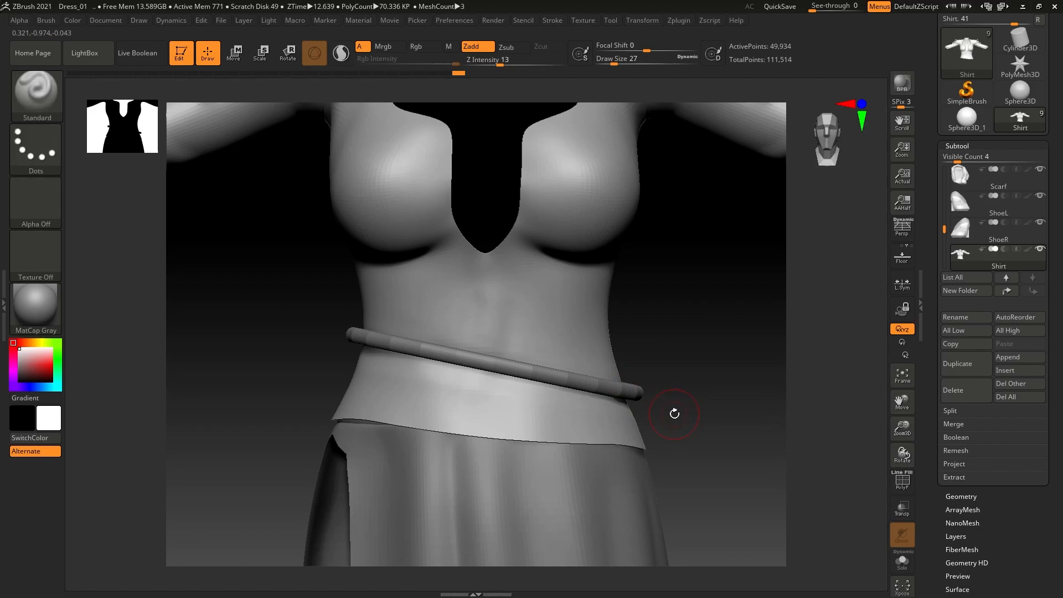
key("b")
key("d")
key("s")
left_click_drag(676, 379, 411, 338)
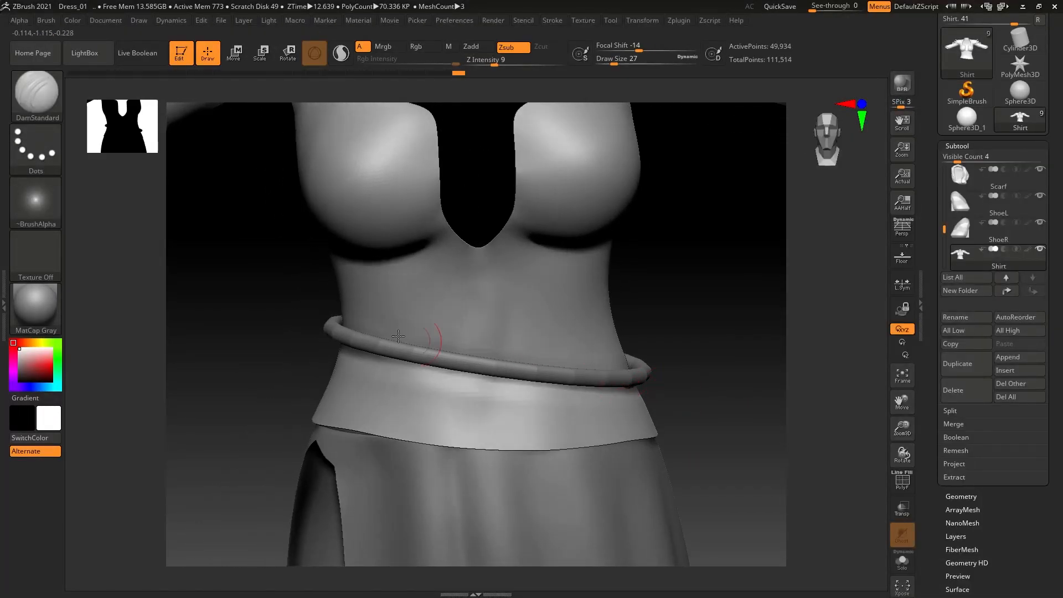
right_click_drag(636, 366, 659, 400)
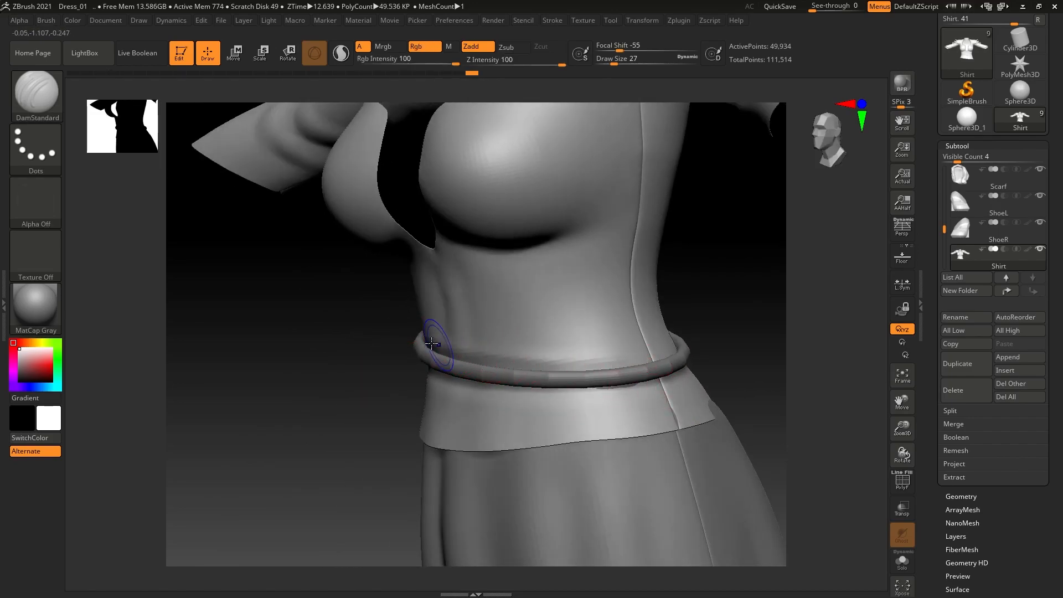
right_click_drag(724, 351, 565, 363)
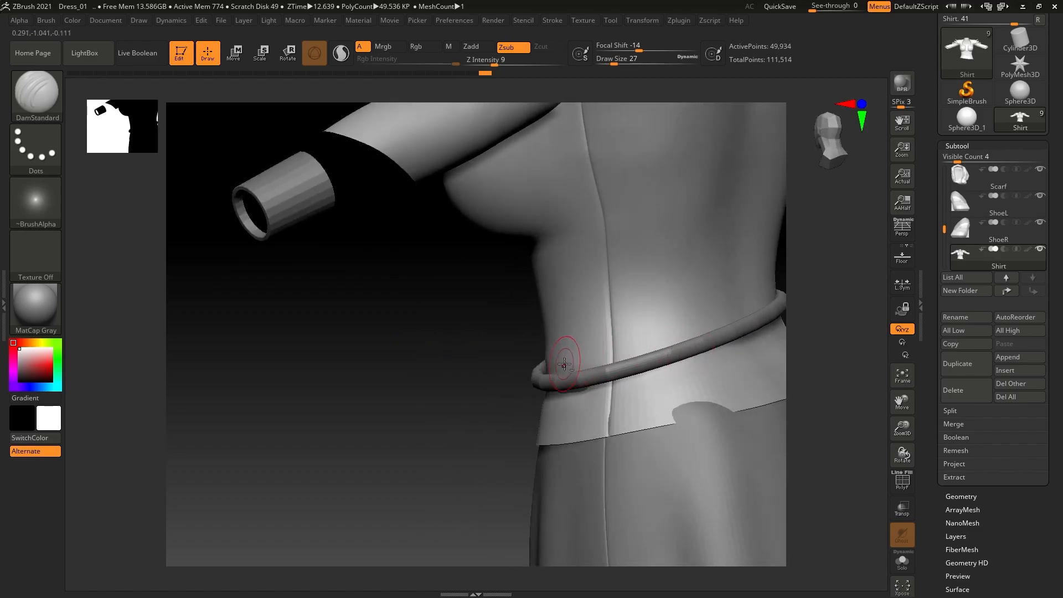
- Carve a crease across the lower back just below the belt with the DamStandard brush
right_click_drag(666, 340, 403, 408)
right_click_drag(482, 379, 435, 408)
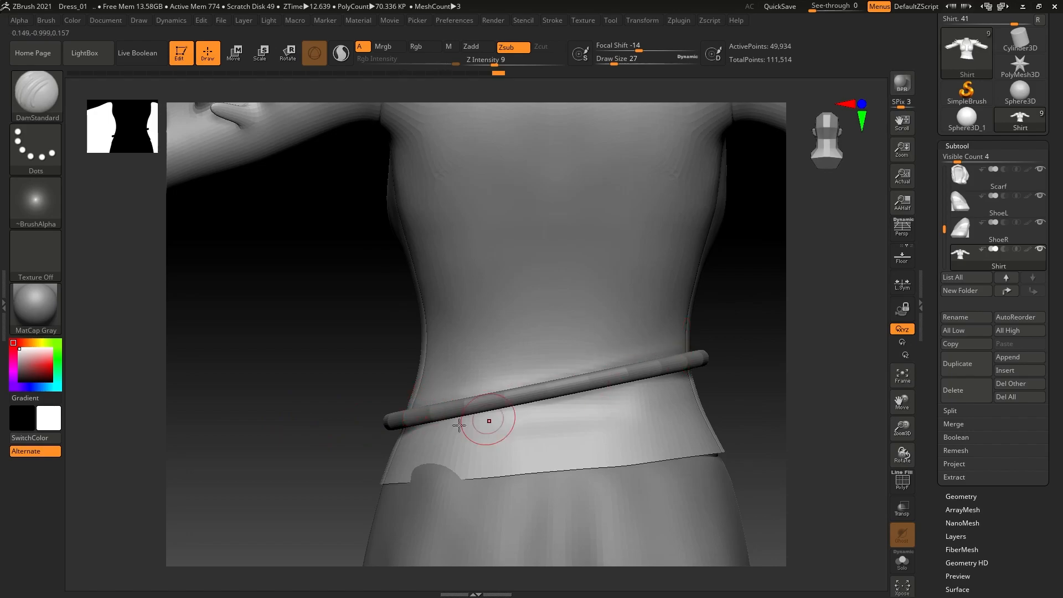
left_click_drag(479, 439, 613, 421)
- Switch to the Standard brush at draw size 46 and undo the last stroke at the shirt's back hem
key("s")
left_click_drag(407, 475, 420, 474)
key("b")
key("s")
key("t")
key("ctrl+z")
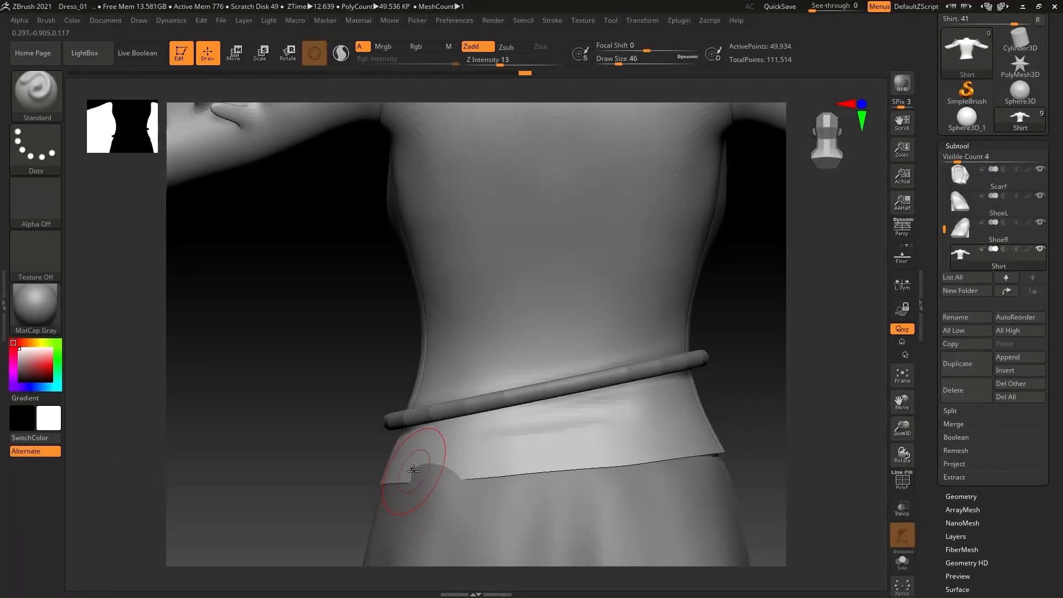
- Sculpt the shirt's back hem below the belt with the Standard brush, reducing the draw size to 39
mouse_move(411, 478)
left_mouse_down()
mouse_move(531, 466)
mouse_move(498, 463)
left_mouse_up()
key("s")
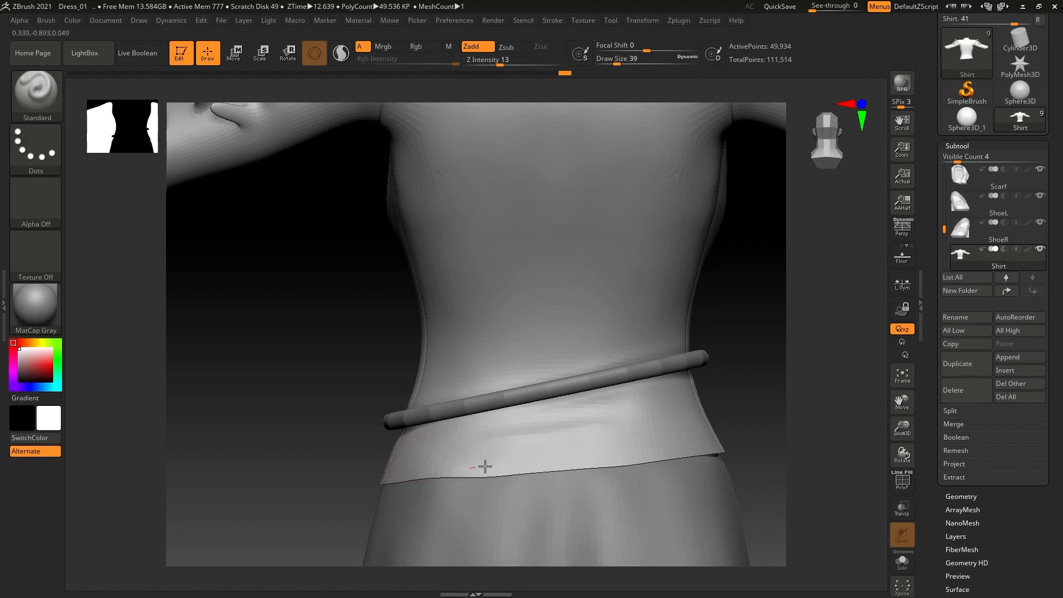
left_click_drag(645, 455, 724, 441)
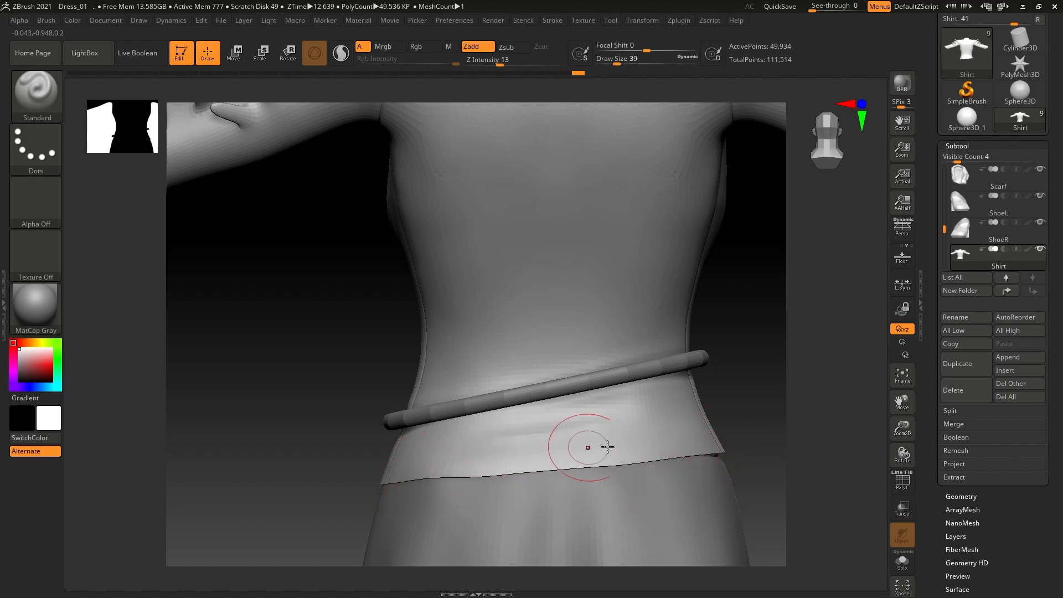
- Smooth the shirt's upper back between the shoulders with the Smooth brush at draw size 39
mouse_move(751, 317)
left_mouse_down("alt")
mouse_move(749, 380)
mouse_move(717, 429)
left_mouse_up("alt")
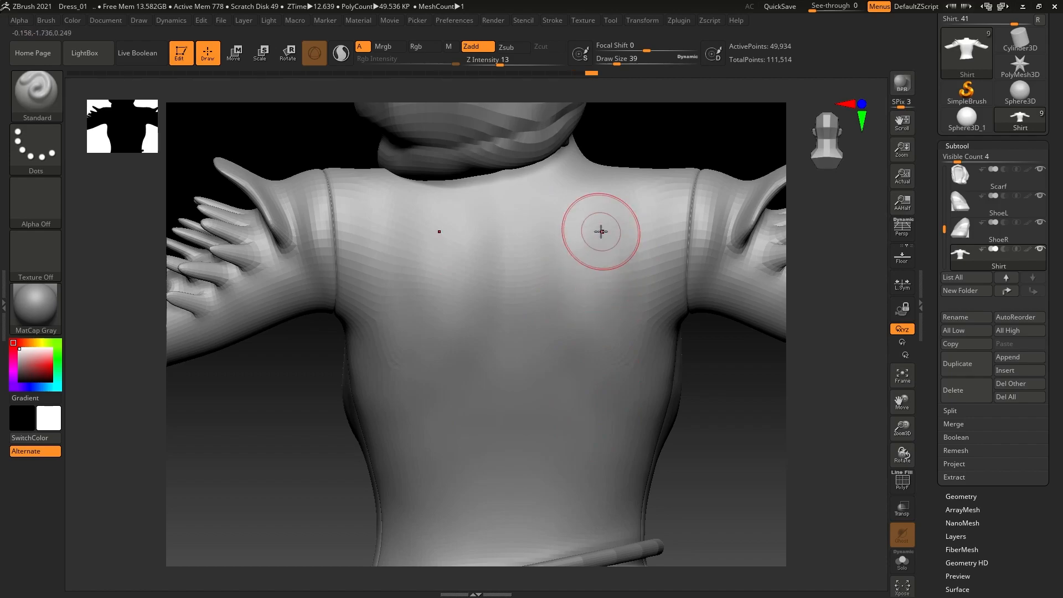
key("shift")
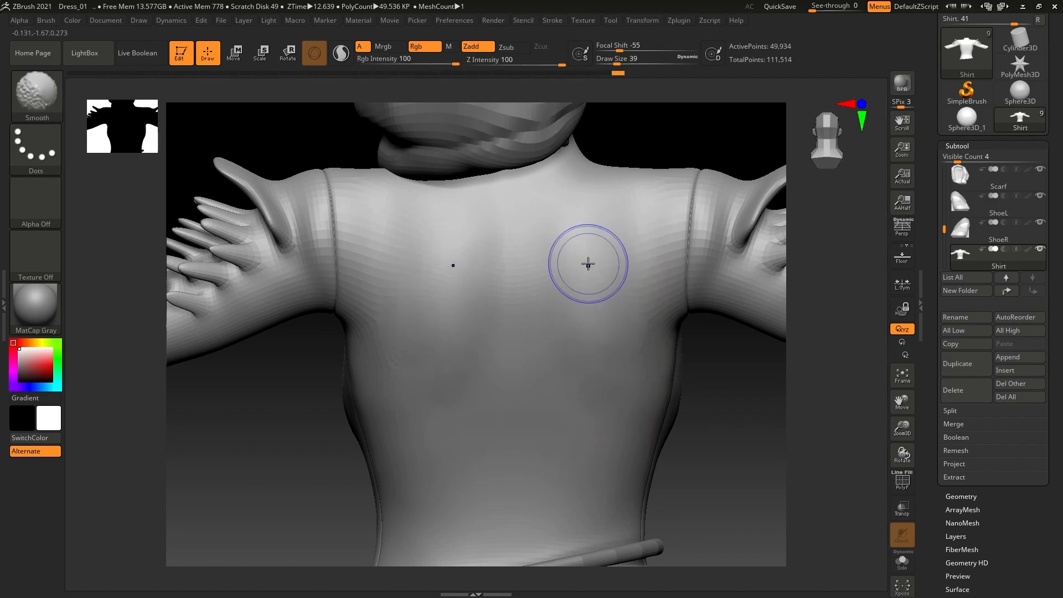
mouse_move(726, 448)
left_mouse_down()
mouse_move(674, 439)
mouse_move(577, 299)
left_mouse_up()
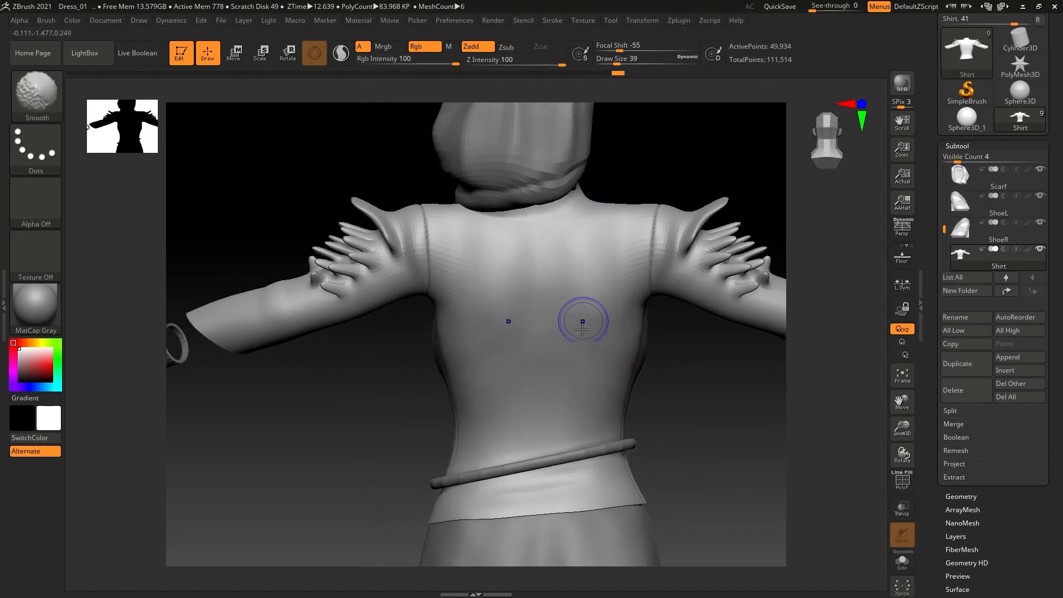
mouse_move(372, 443)
left_mouse_down()
mouse_move(391, 431)
mouse_move(490, 455)
mouse_move(284, 442)
mouse_move(327, 446)
mouse_move(361, 419)
mouse_move(352, 429)
mouse_move(358, 420)
mouse_move(374, 471)
mouse_move(475, 453)
left_mouse_up()
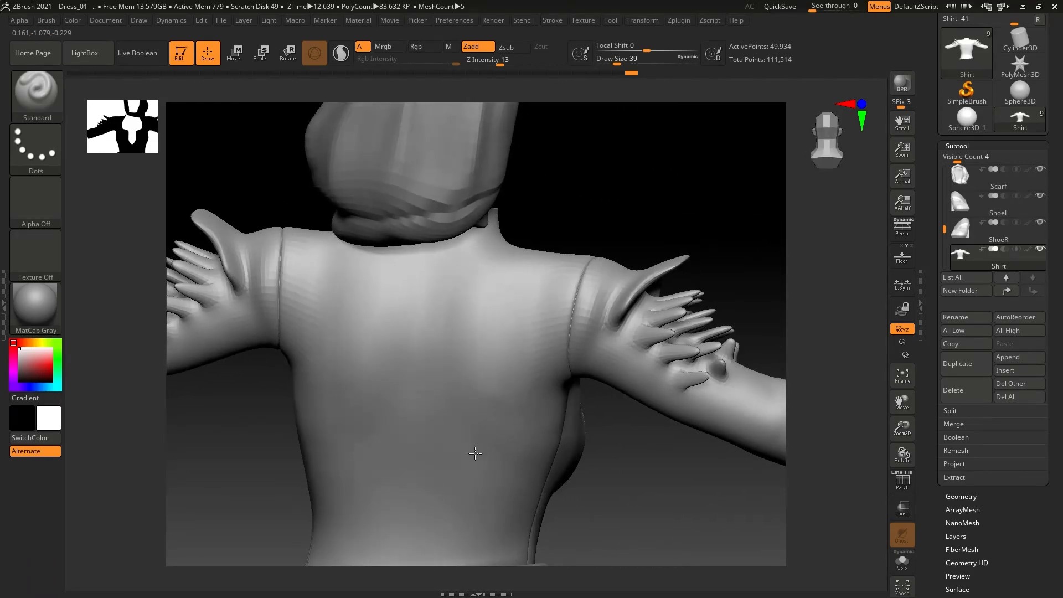
- Check the whole outfit from the front and save the project as Dress_01, replacing the existing file
left_click_drag(645, 522, 321, 442)
left_click_drag(690, 503, 660, 387, "alt")
left_click_drag(656, 432, 675, 483, "alt")
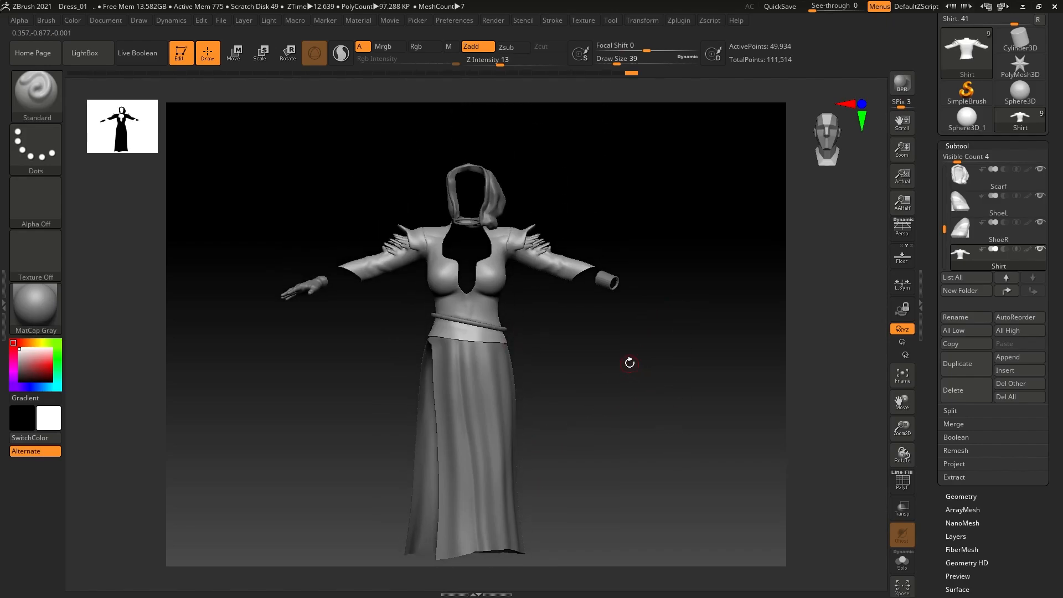
left_click_drag(612, 349, 647, 388)
key("ctrl+s")
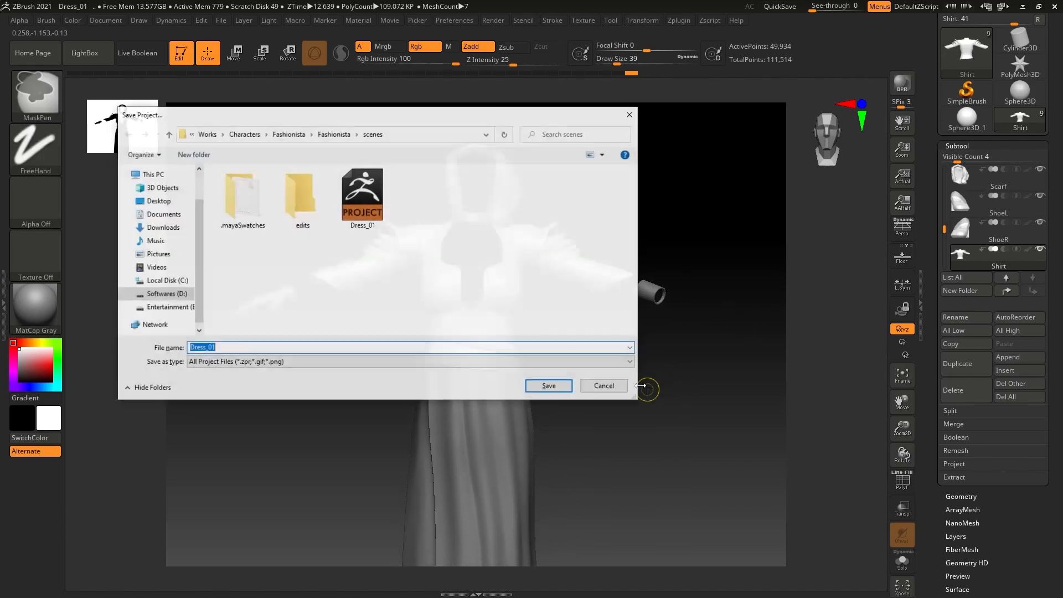
left_click(548, 387)
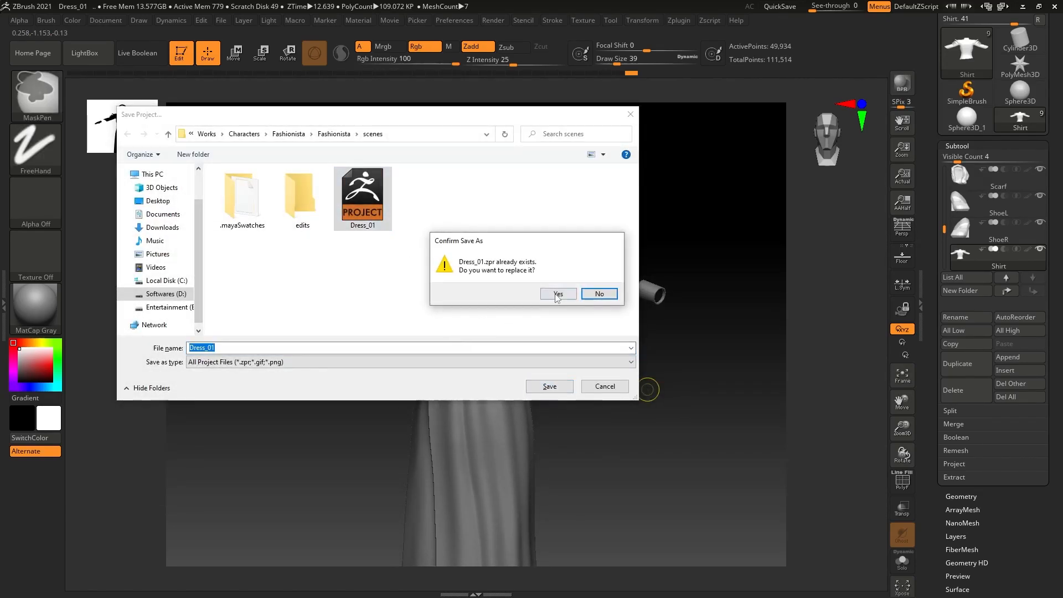
left_click(555, 292)
left_click_drag(640, 426, 634, 403)
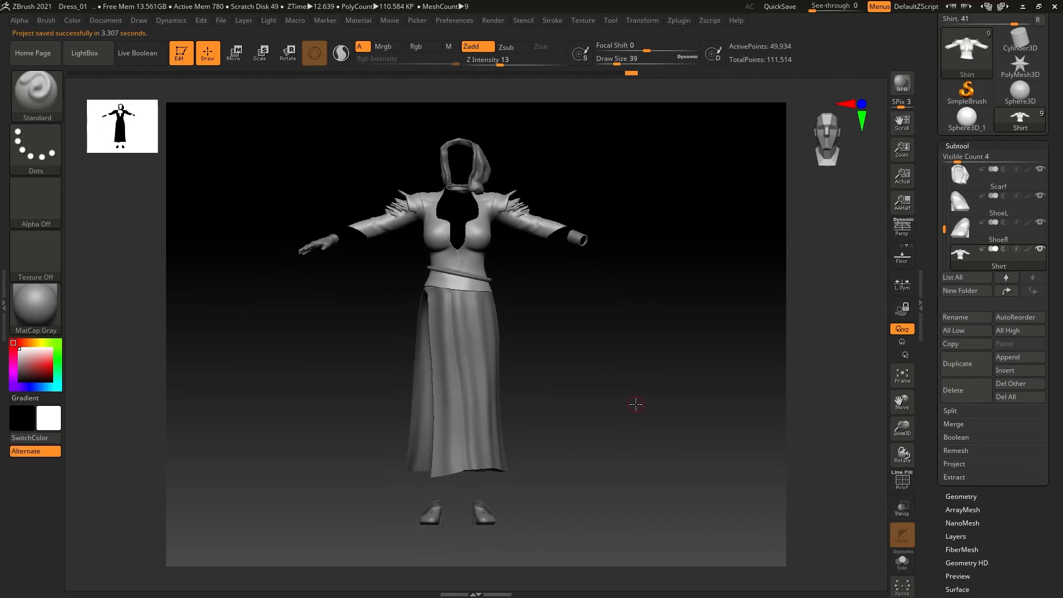